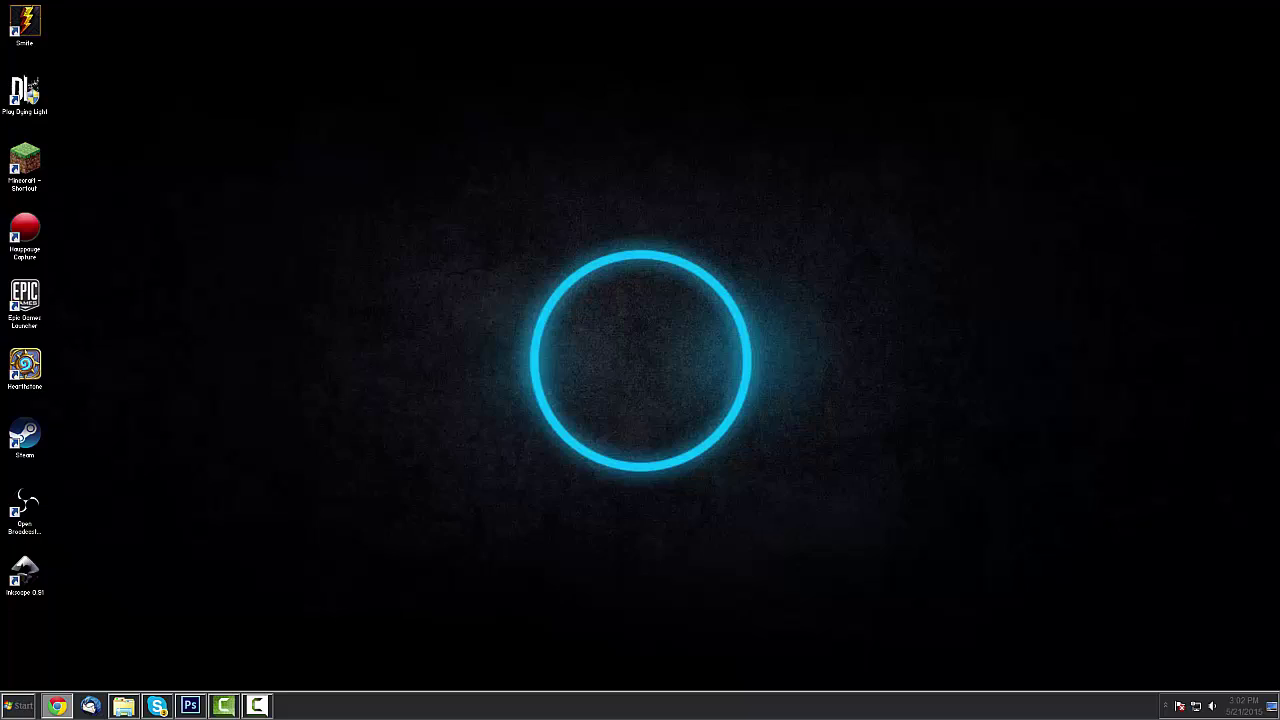
Maximize the Chrome window showing the ImageJ 1.48 download page at imagej.nih.gov
left_click_drag(1279, 175, 300, 3)
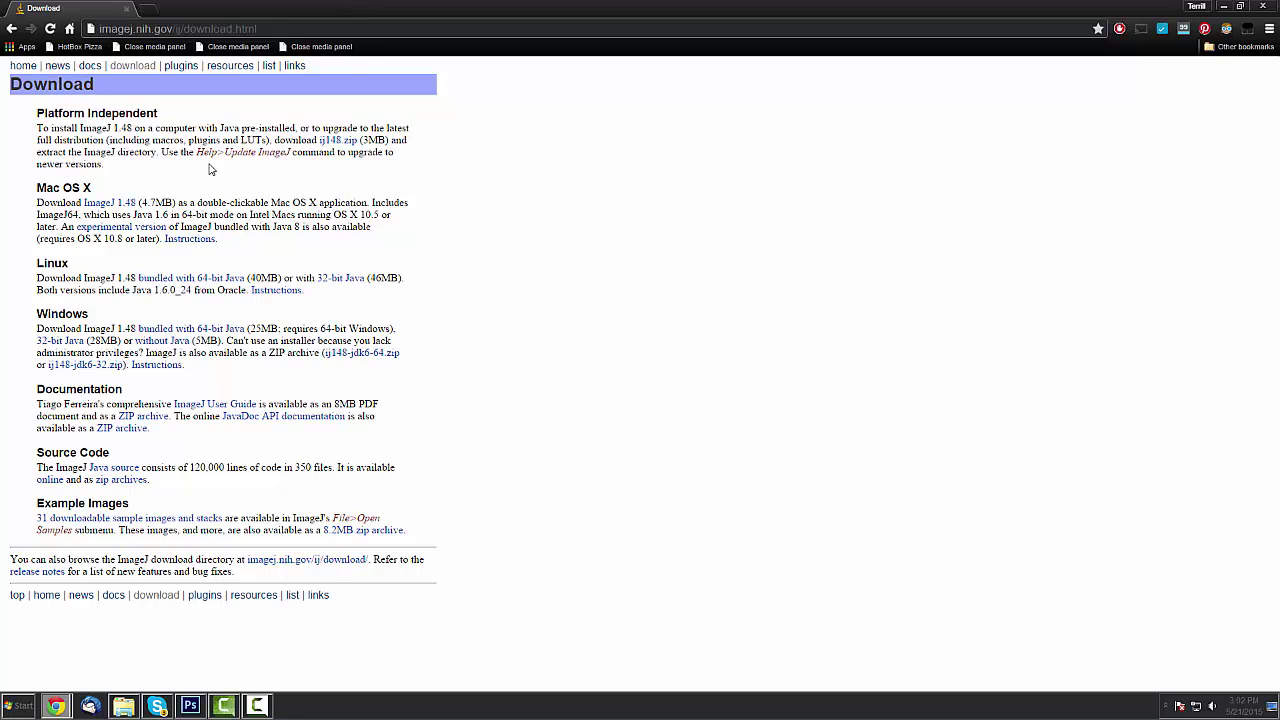
left_click(278, 29)
left_click(278, 29)
left_click_drag(258, 29, 182, 30)
key("BackSpace")
key("Return")
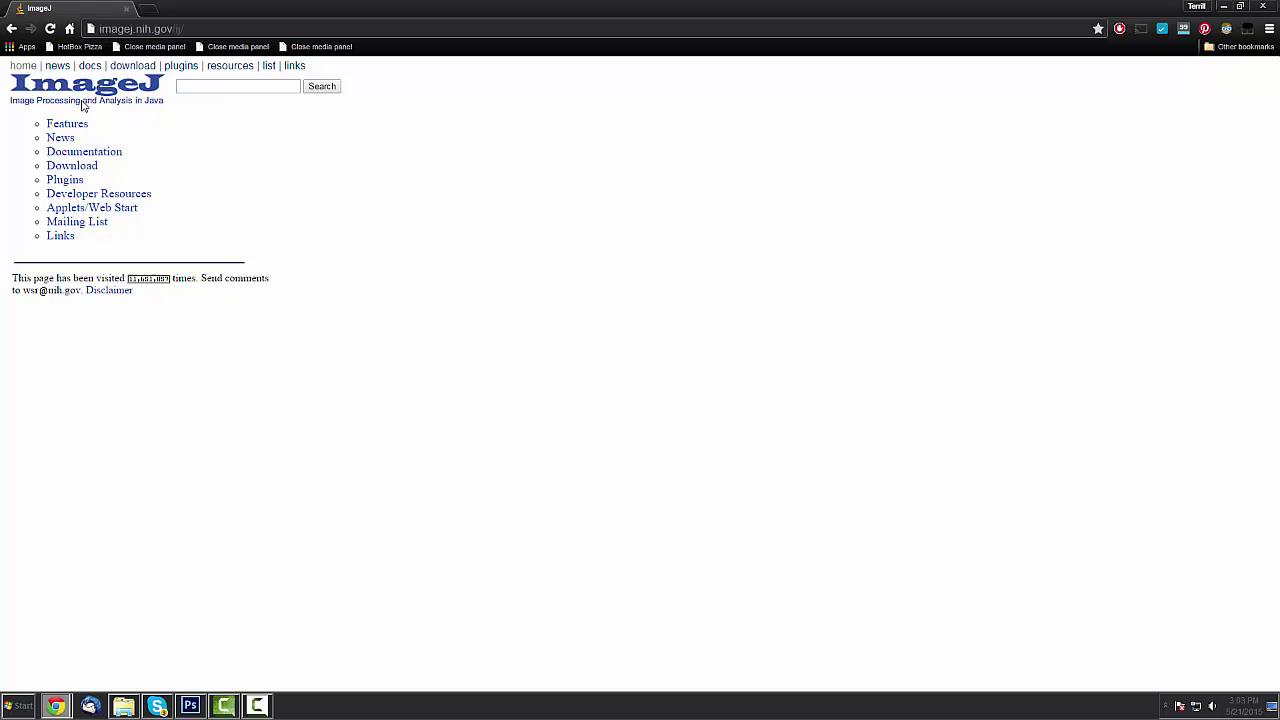
left_click(92, 170)
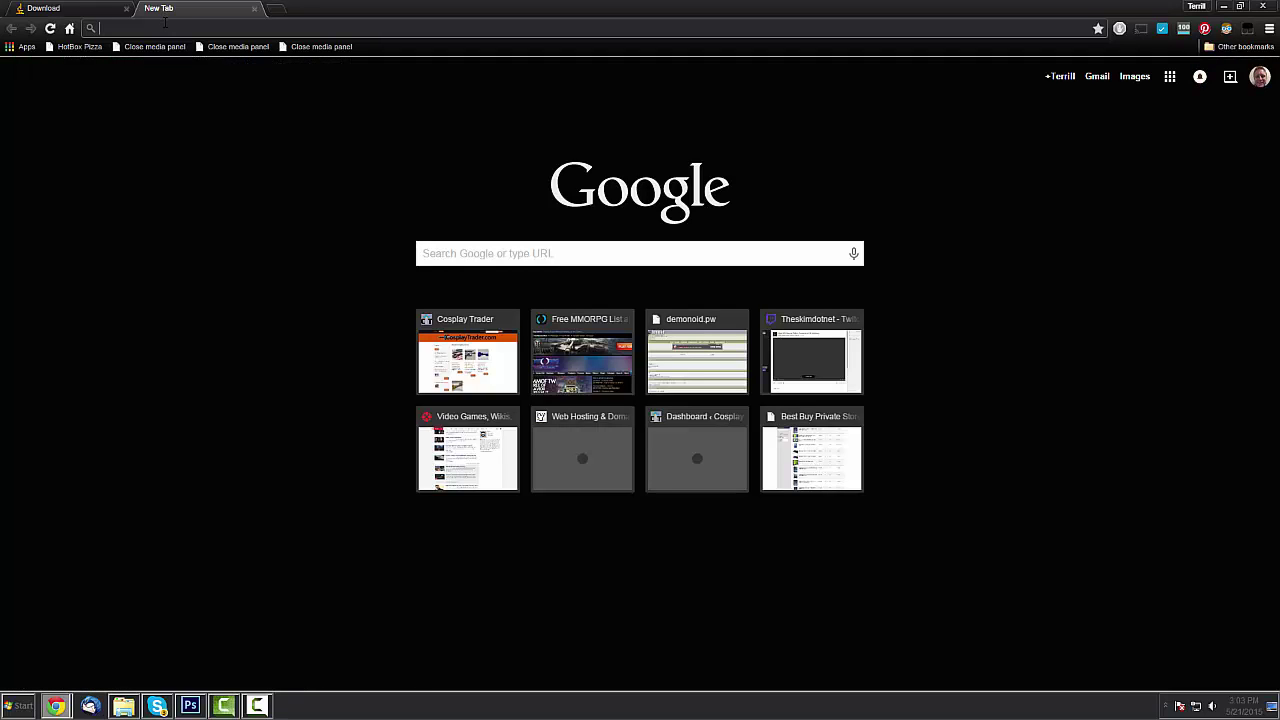
Search Google for 'luffy' and browse through the Images results
type("luffy")
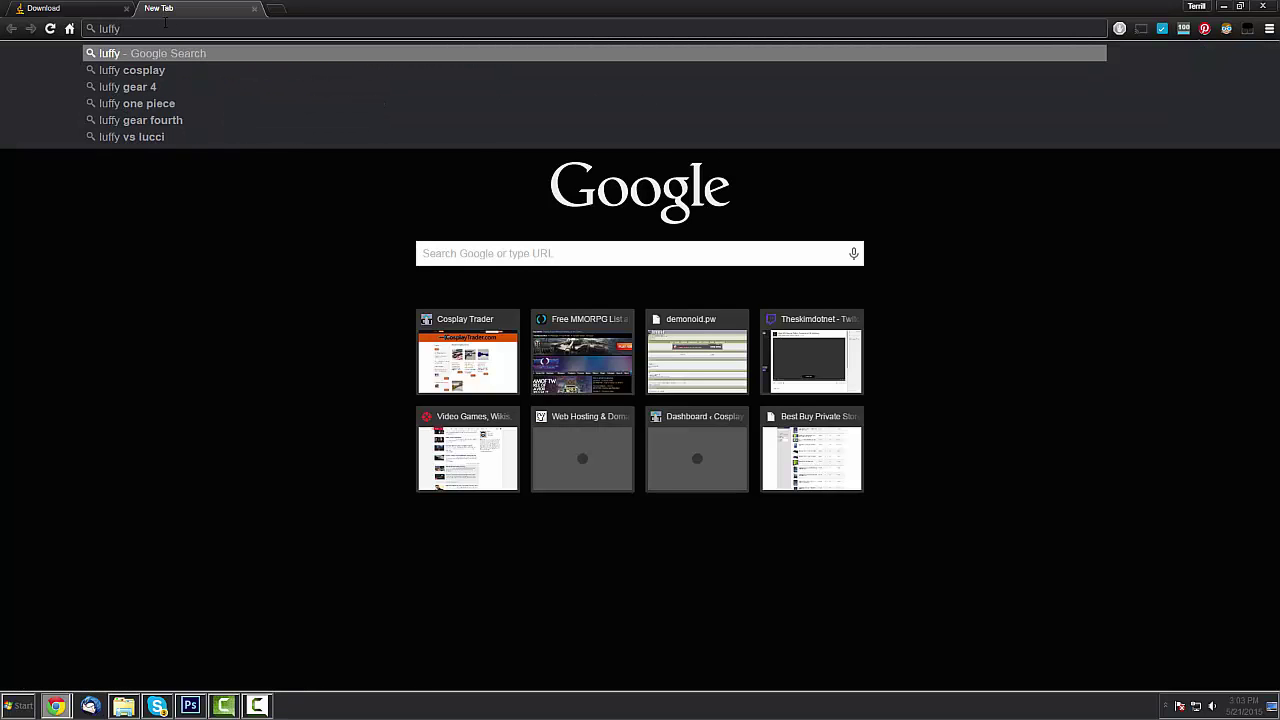
key("Return")
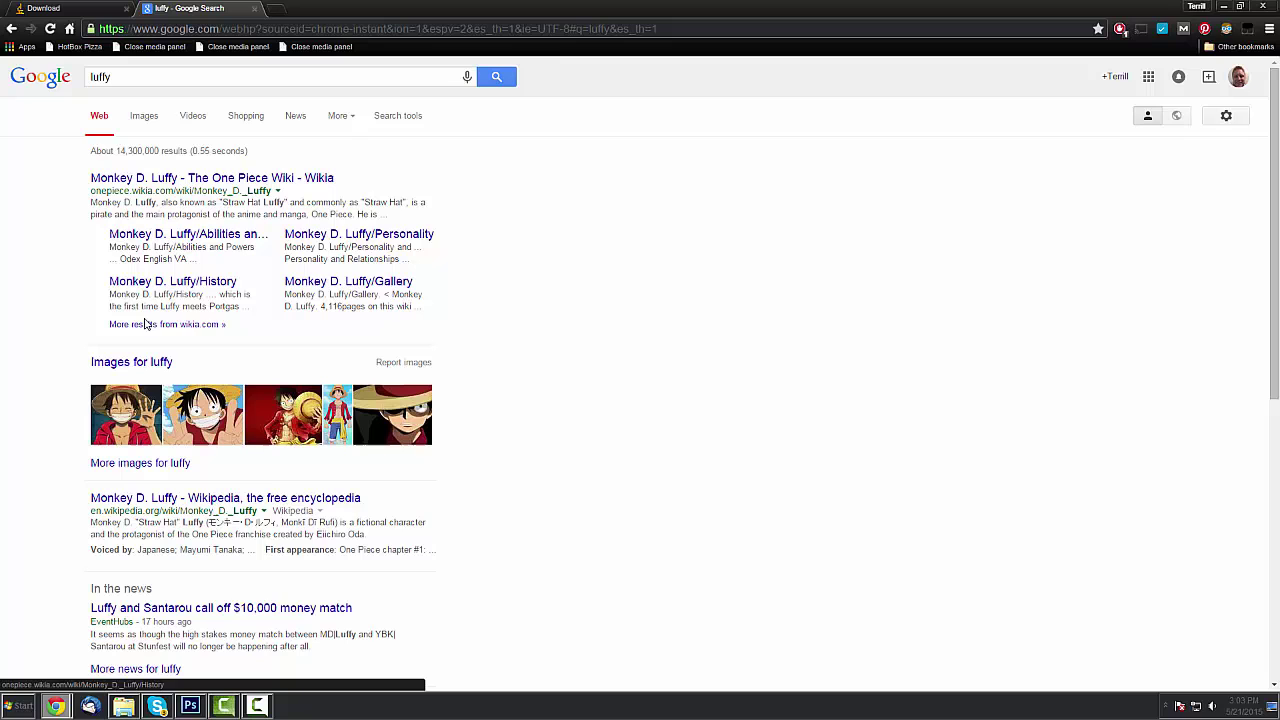
left_click(148, 116)
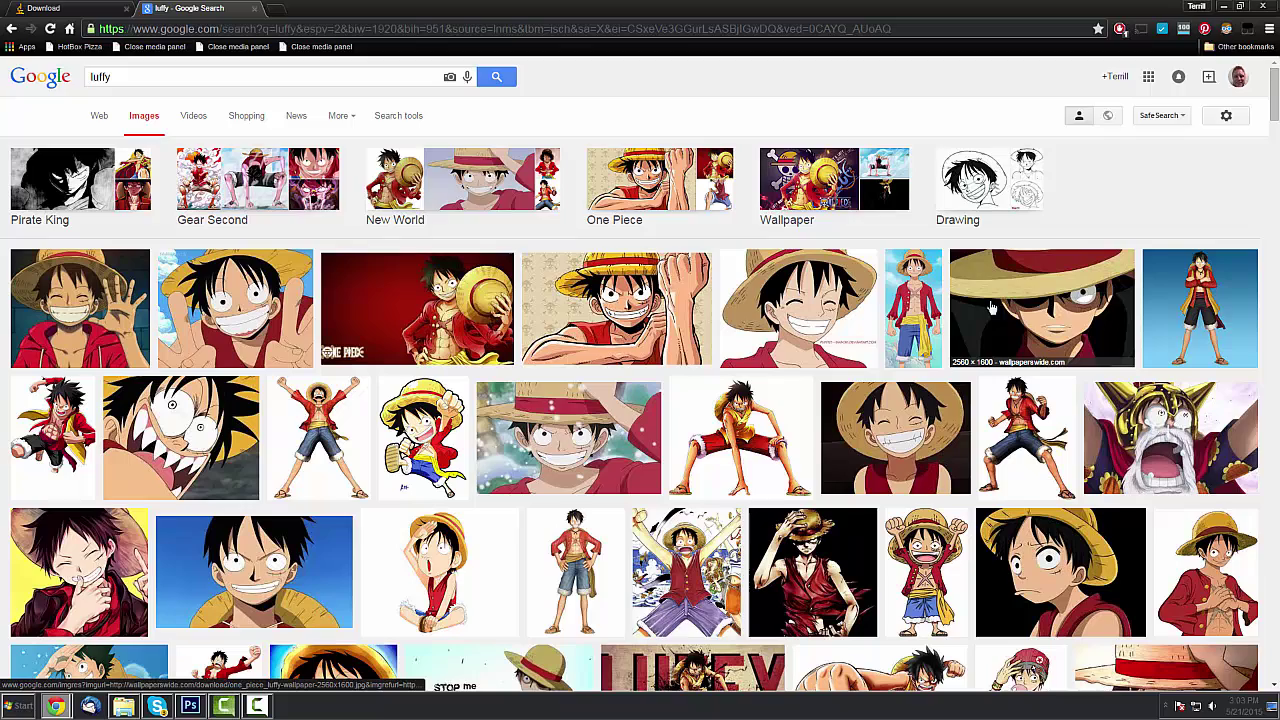
scroll(937, 300, "down", 2)
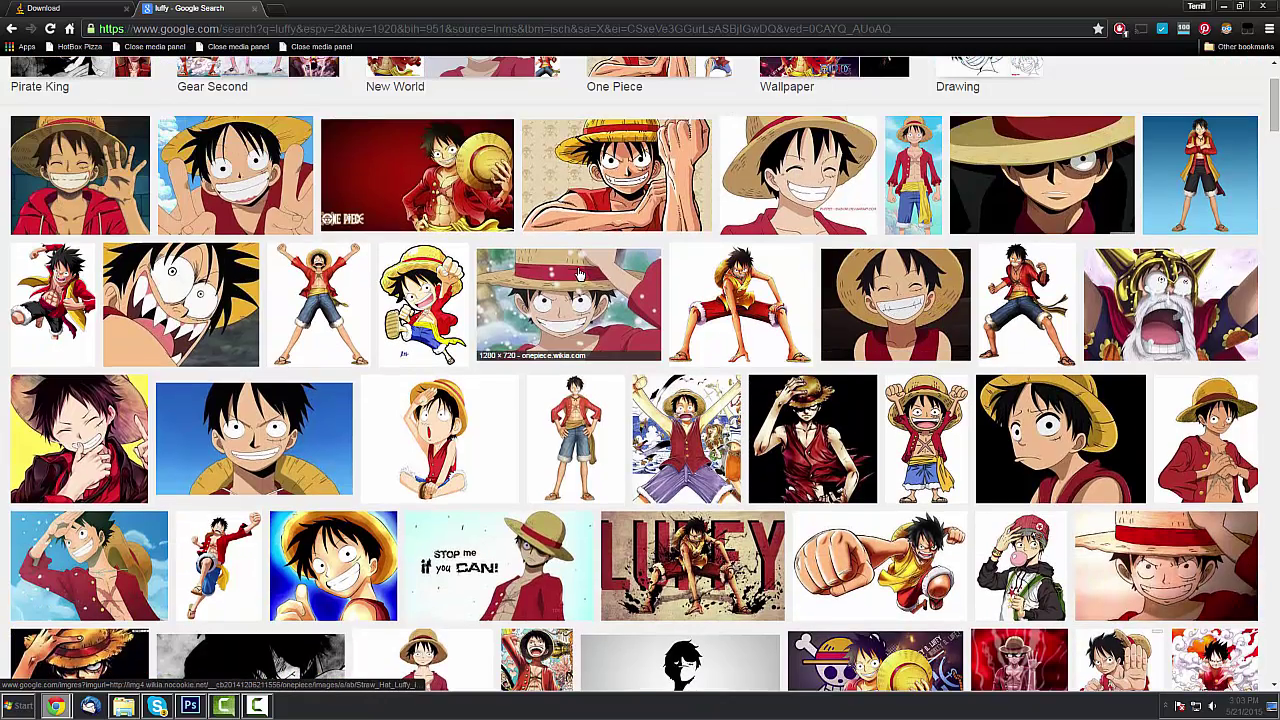
scroll(750, 300, "down", 2)
scroll(816, 297, "down", 3)
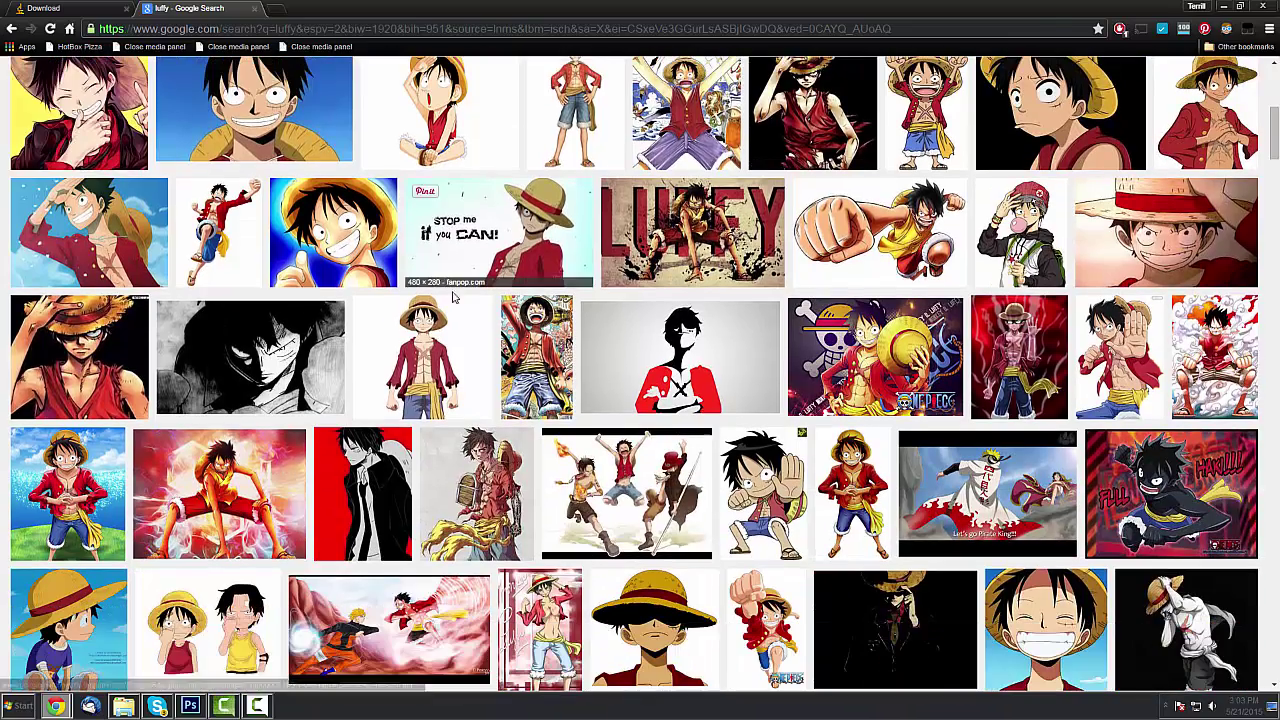
scroll(652, 358, "down", 2)
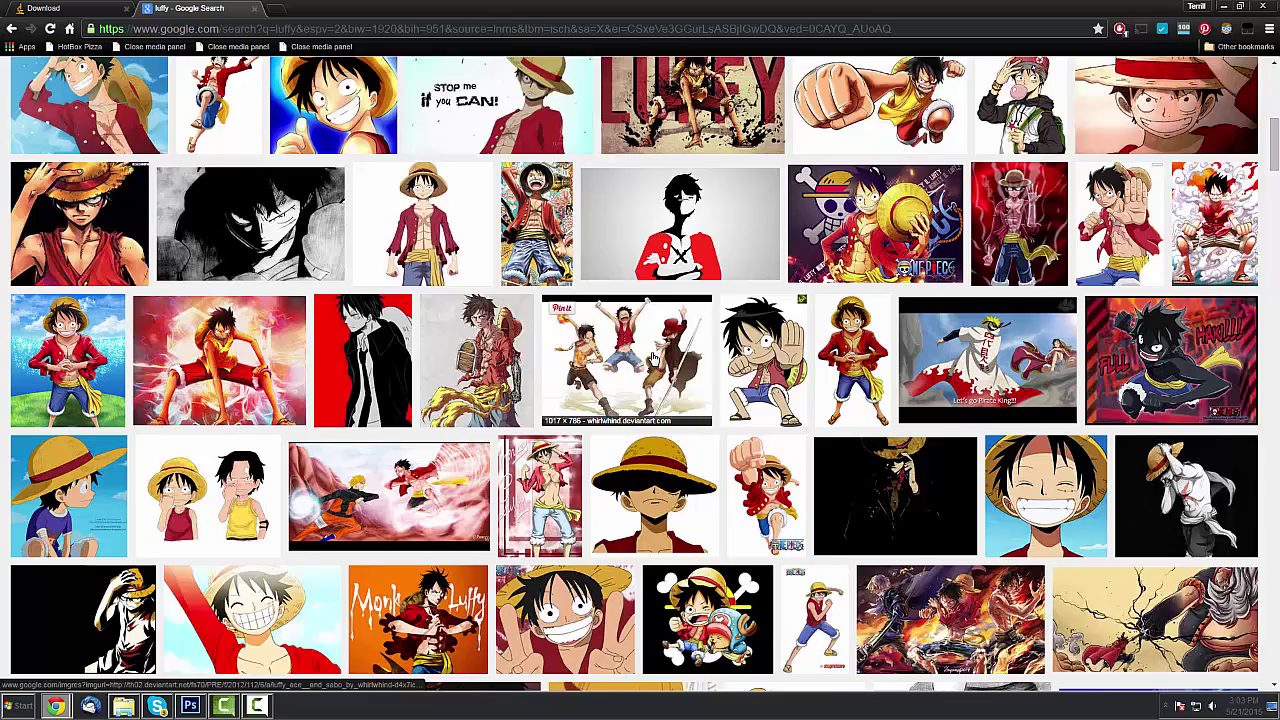
scroll(652, 358, "down", 2)
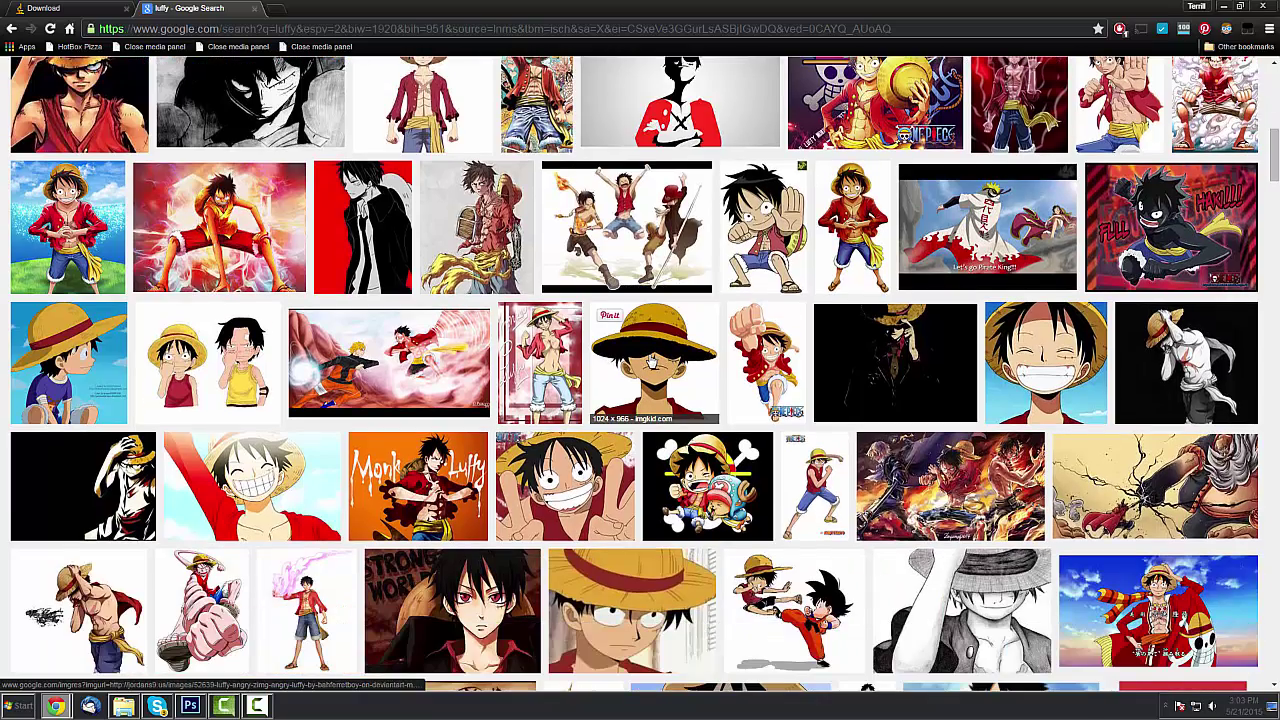
scroll(652, 360, "down", 1)
scroll(652, 360, "down", 2)
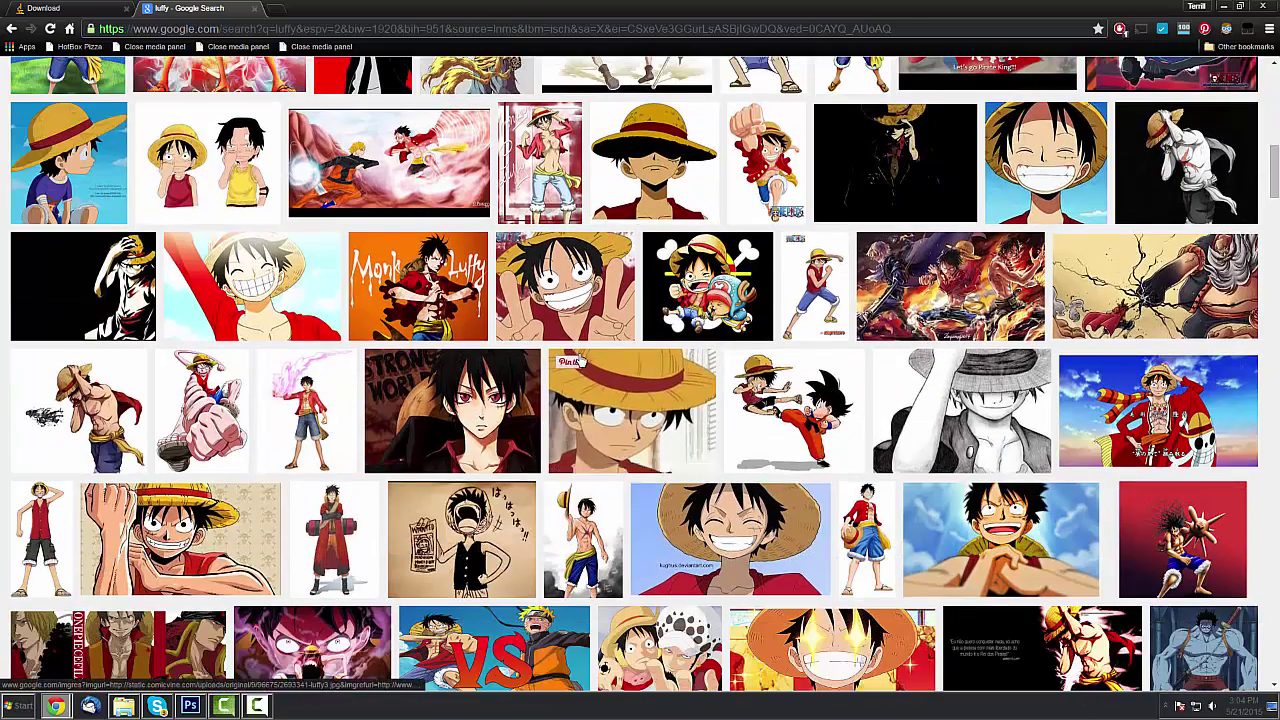
scroll(864, 330, "down", 2)
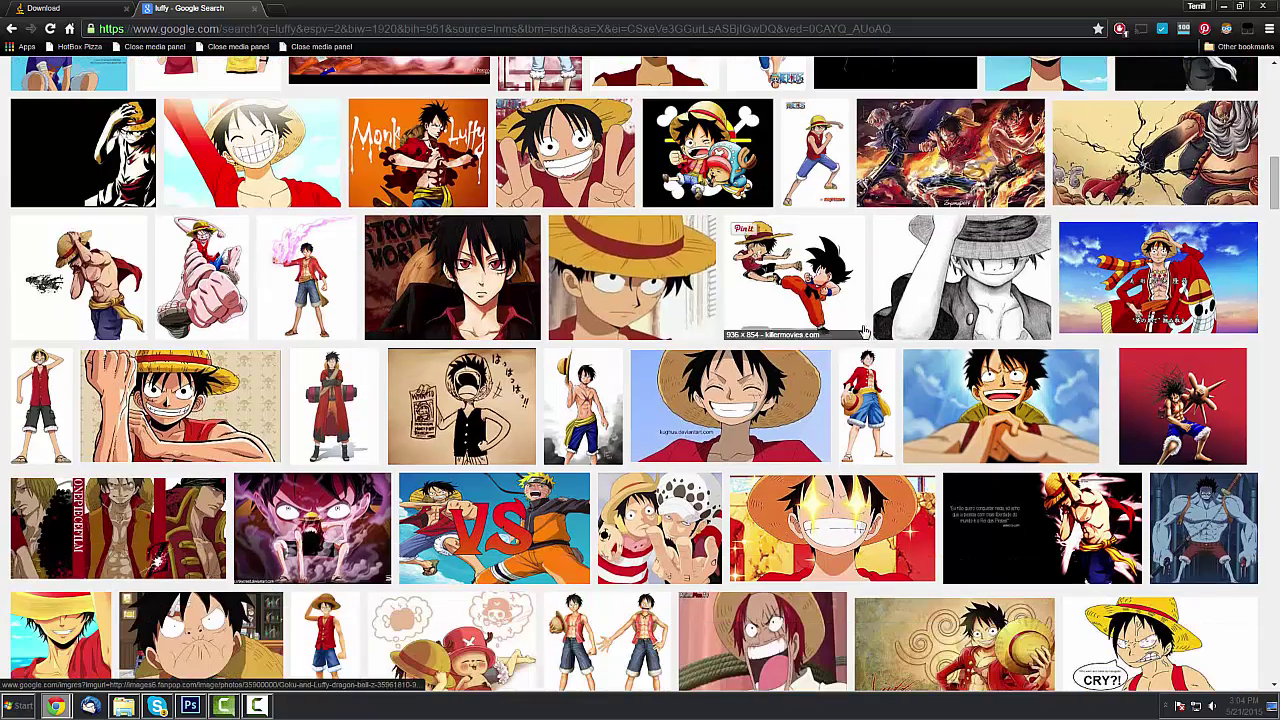
scroll(704, 312, "down", 3)
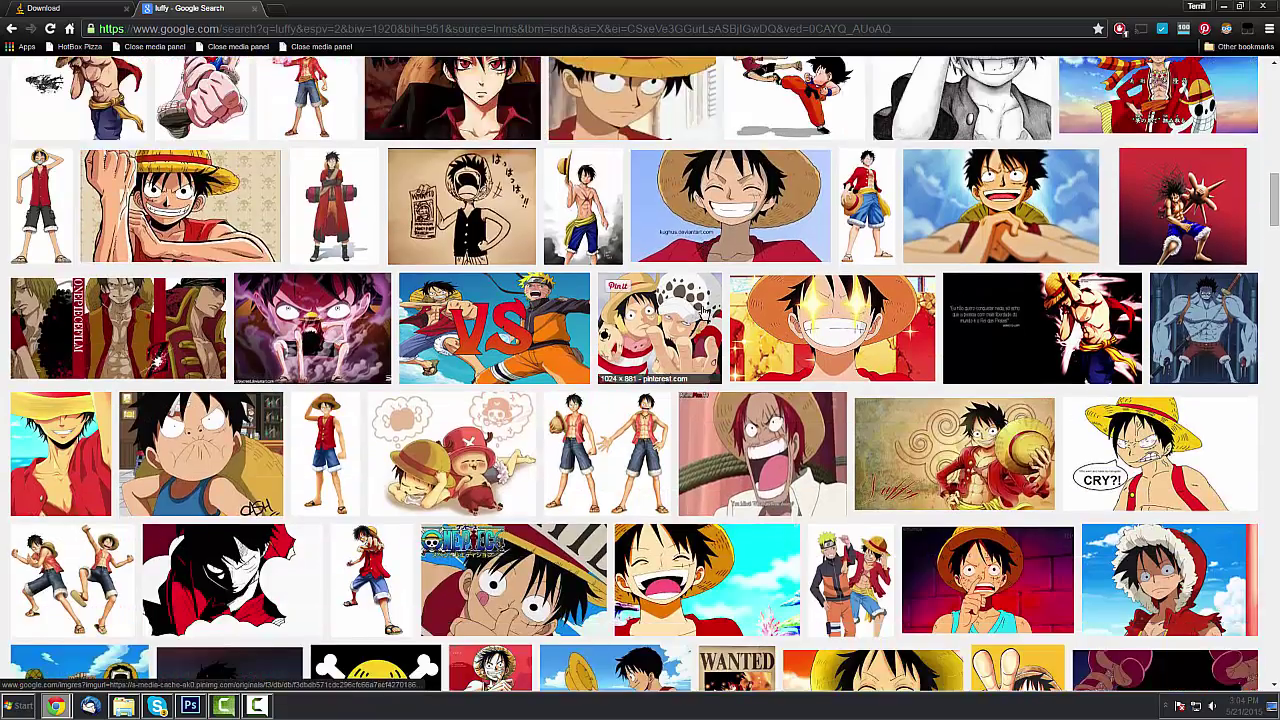
scroll(704, 312, "down", 2)
scroll(704, 312, "down", 3)
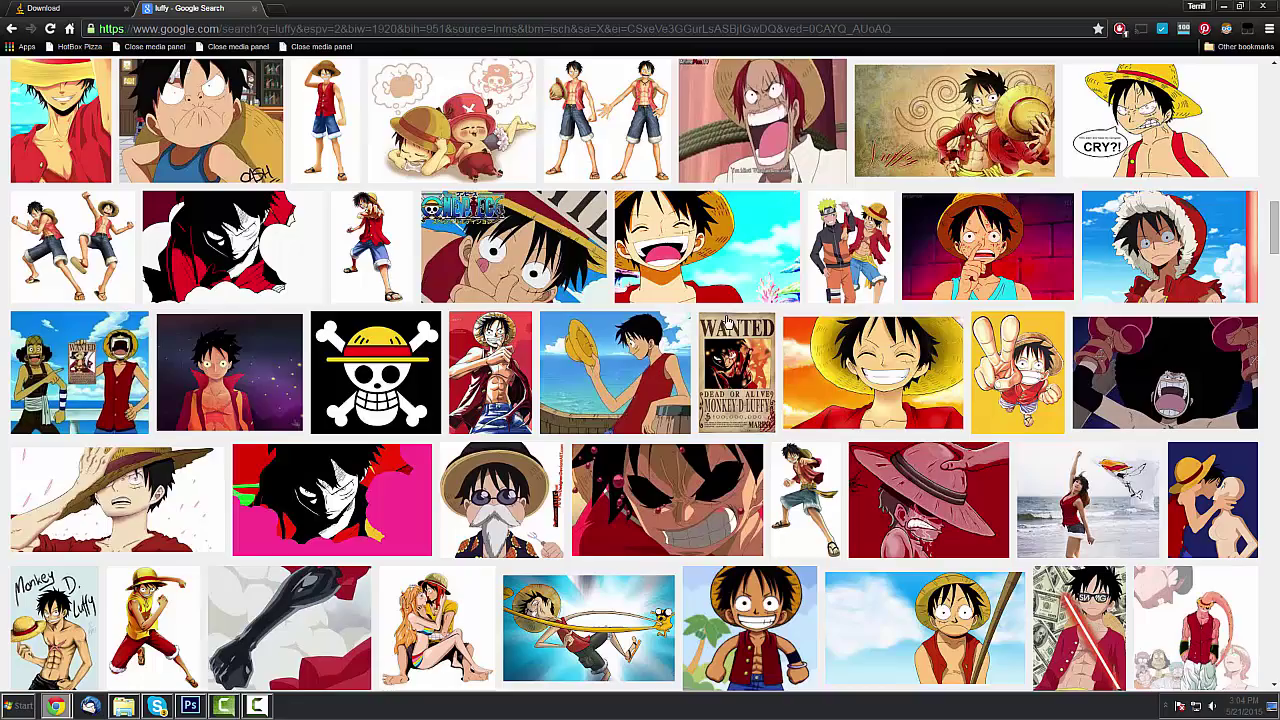
scroll(704, 312, "up", 3)
scroll(778, 336, "down", 8)
scroll(776, 336, "up", 5)
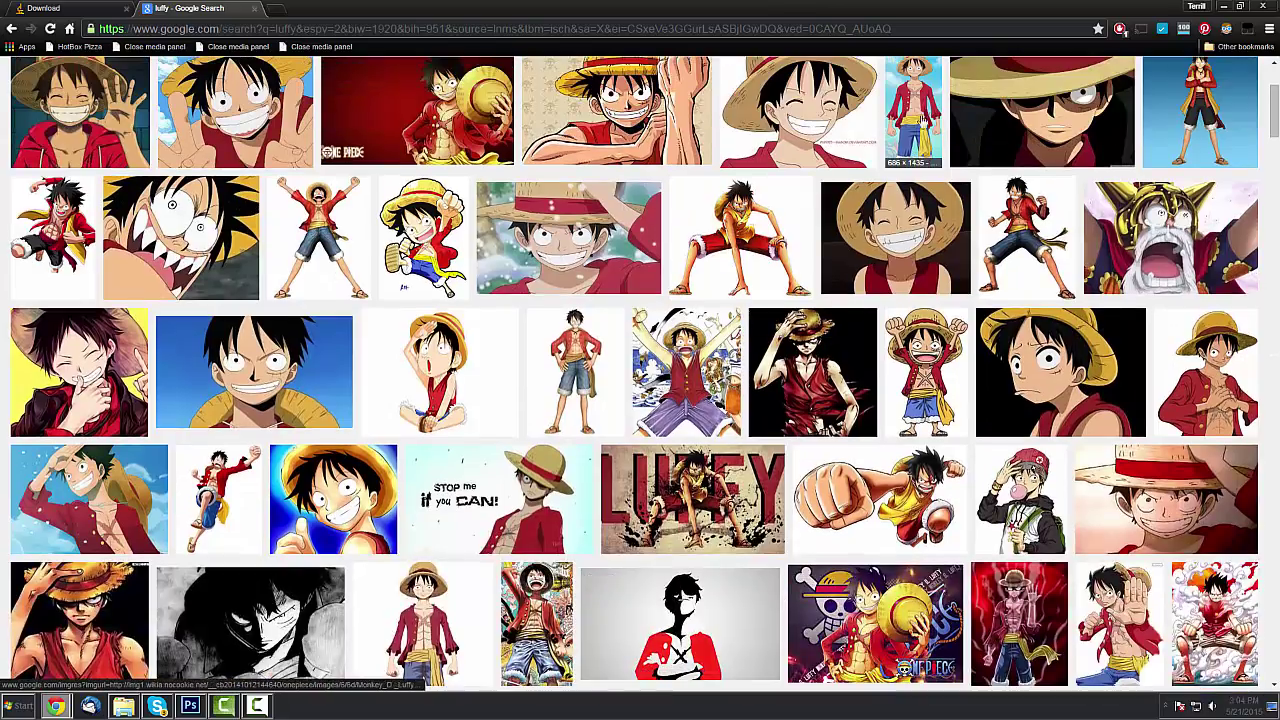
Preview the Luffy thumbnails and settle on the full-body Koei Wiki image
left_click(913, 115)
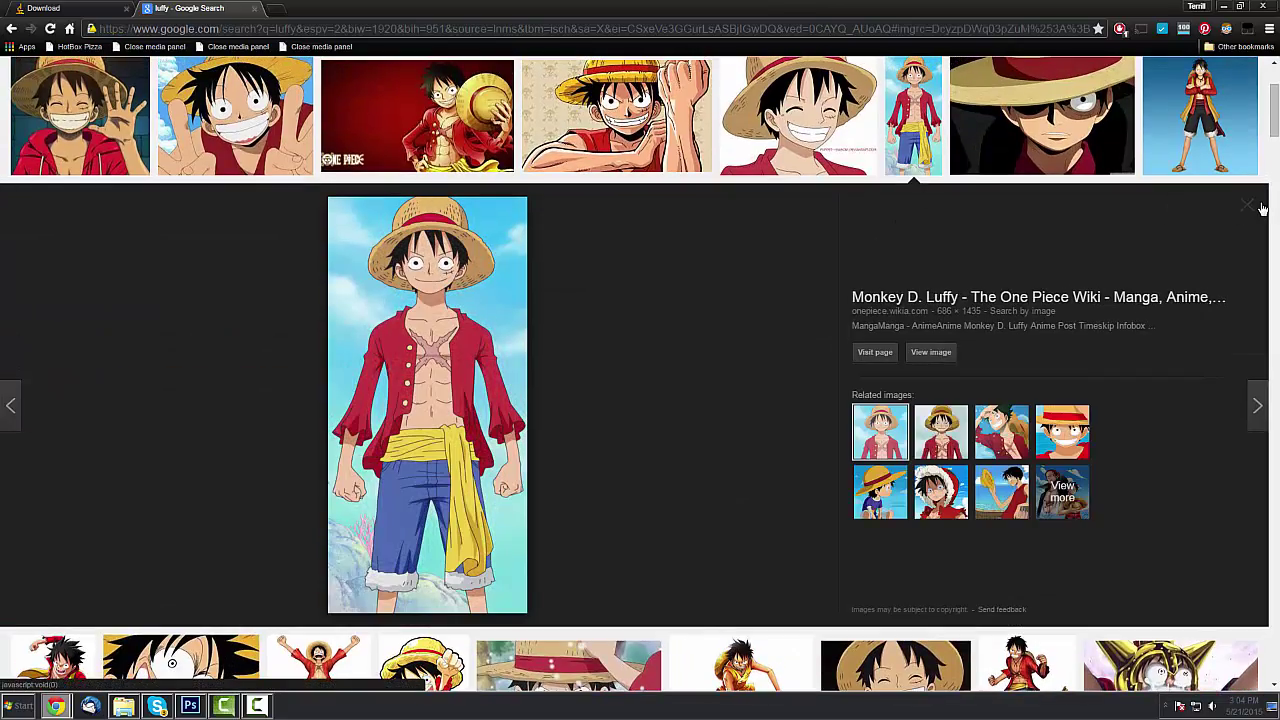
left_click(1261, 207)
left_click(1200, 115)
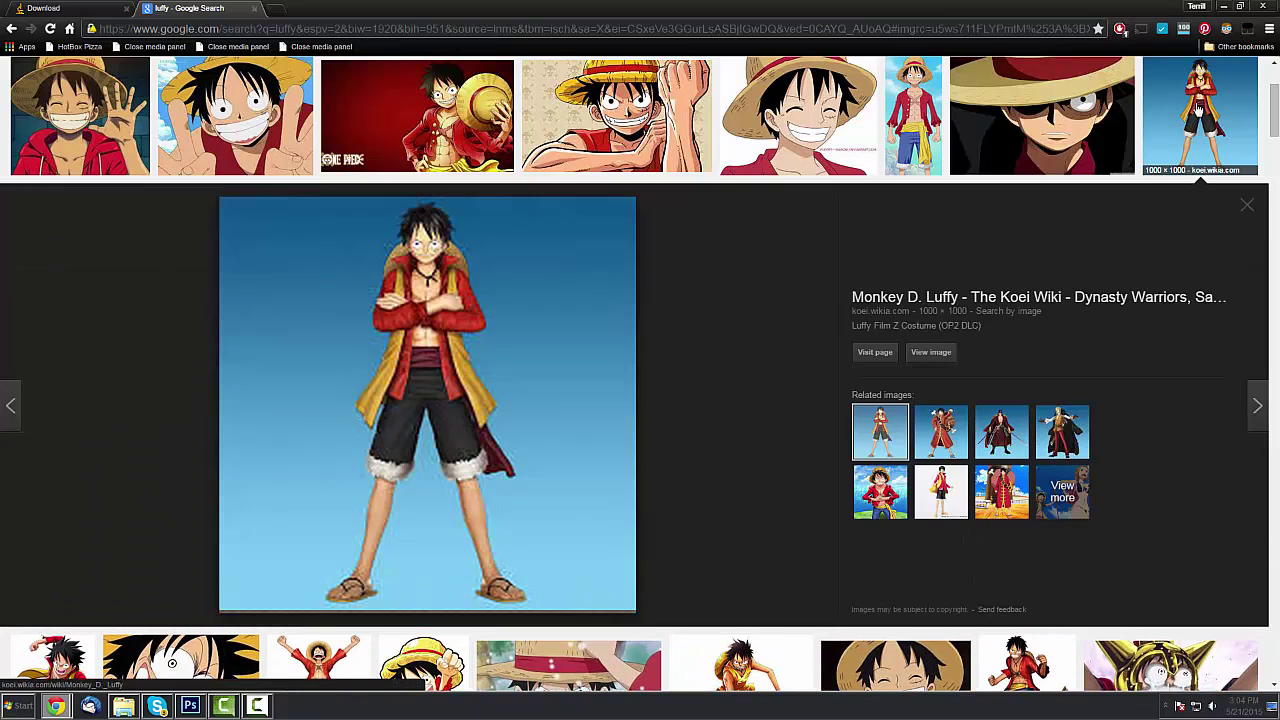
left_click(1250, 214)
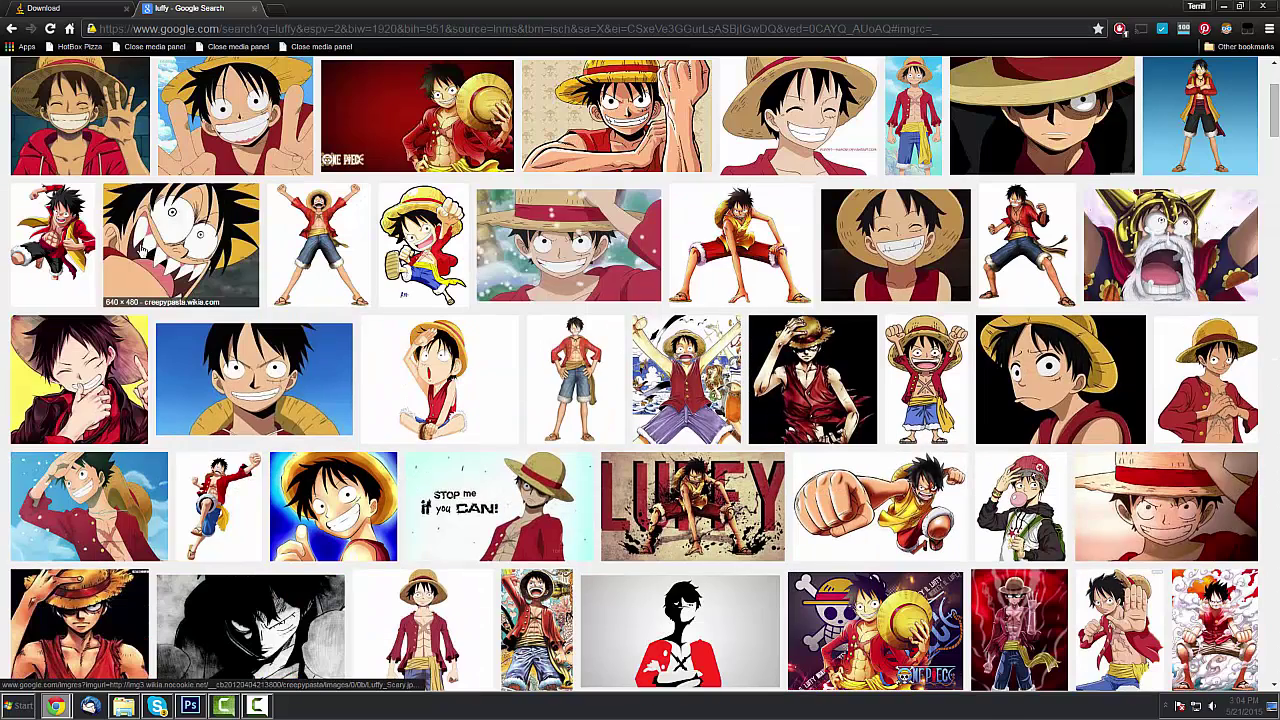
left_click(1229, 120)
Save the Koei Wiki image as luffyFront.png and restore the browser to a smaller window
right_click(424, 356)
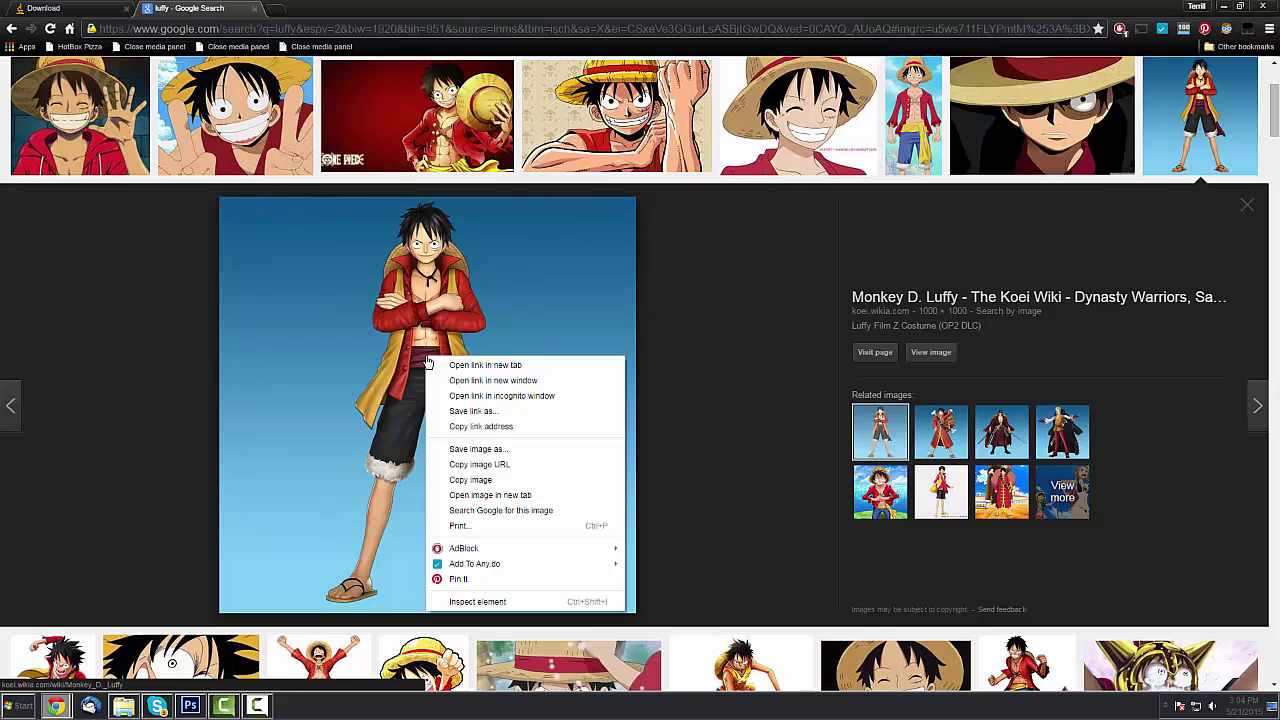
left_click(516, 455)
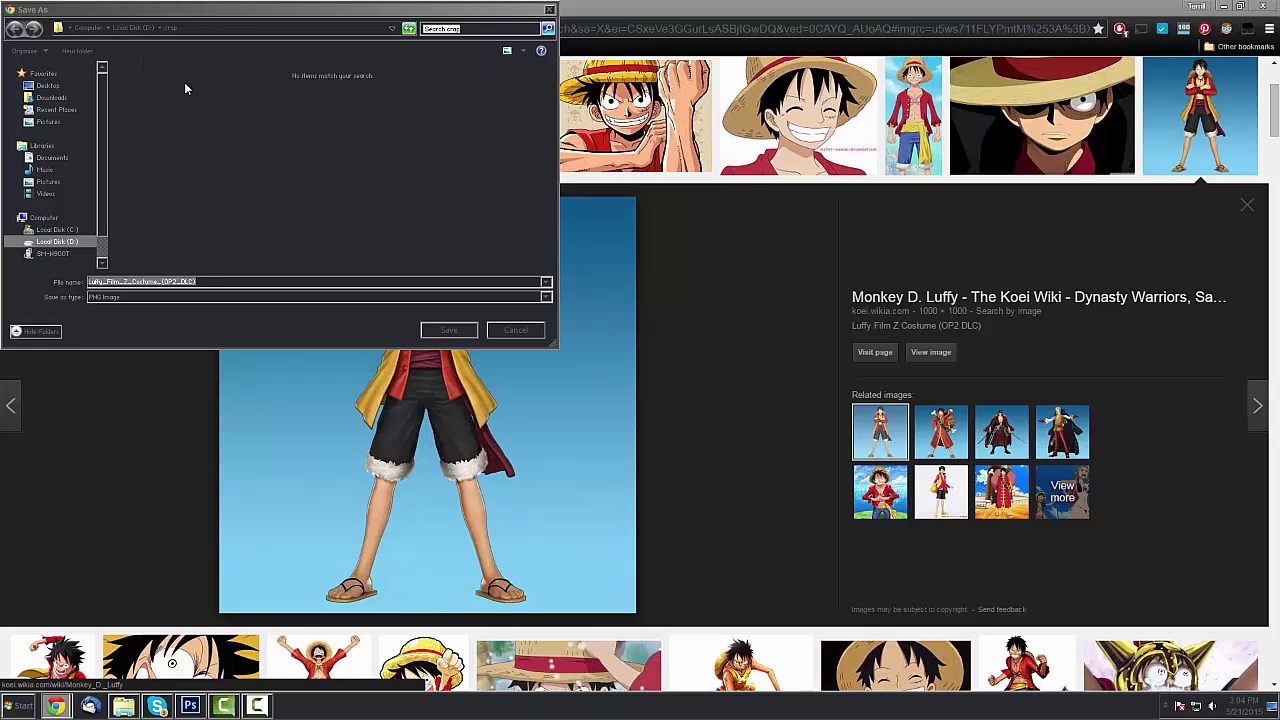
type("luffyFront")
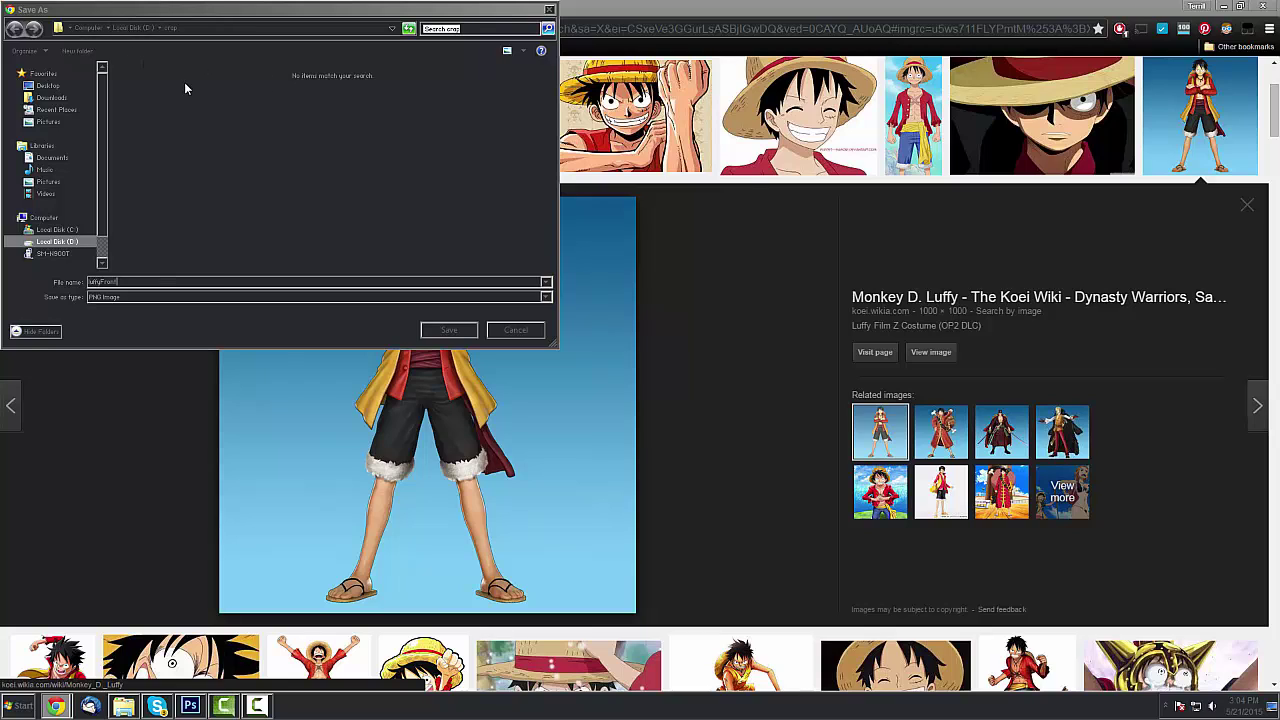
key("Return")
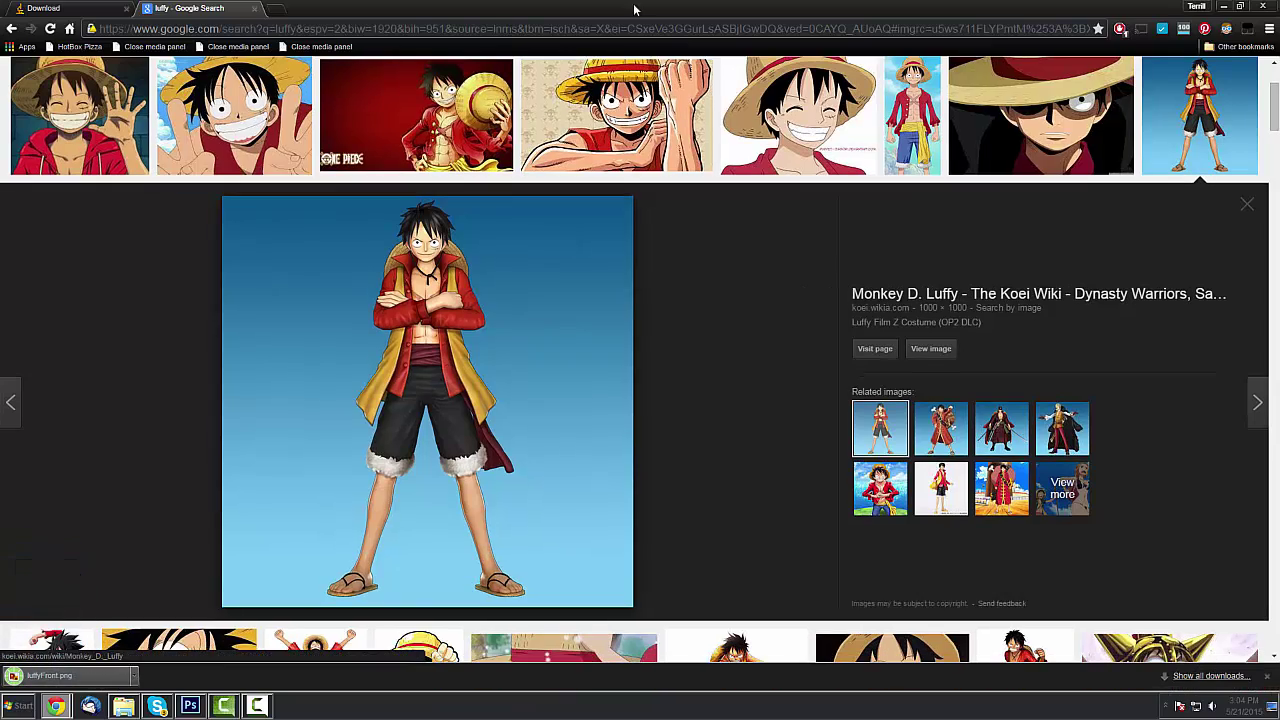
double_click(601, 6)
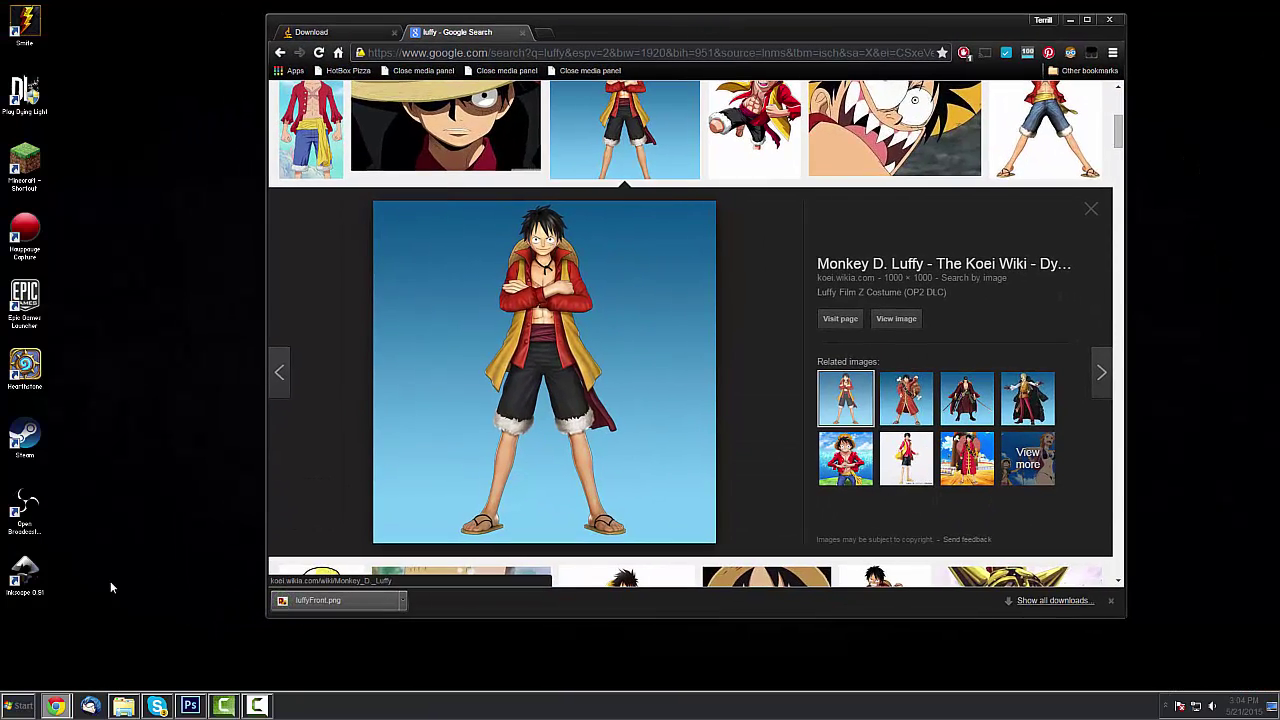
Open and dismiss the Windows Start menu twice
left_click(12, 710)
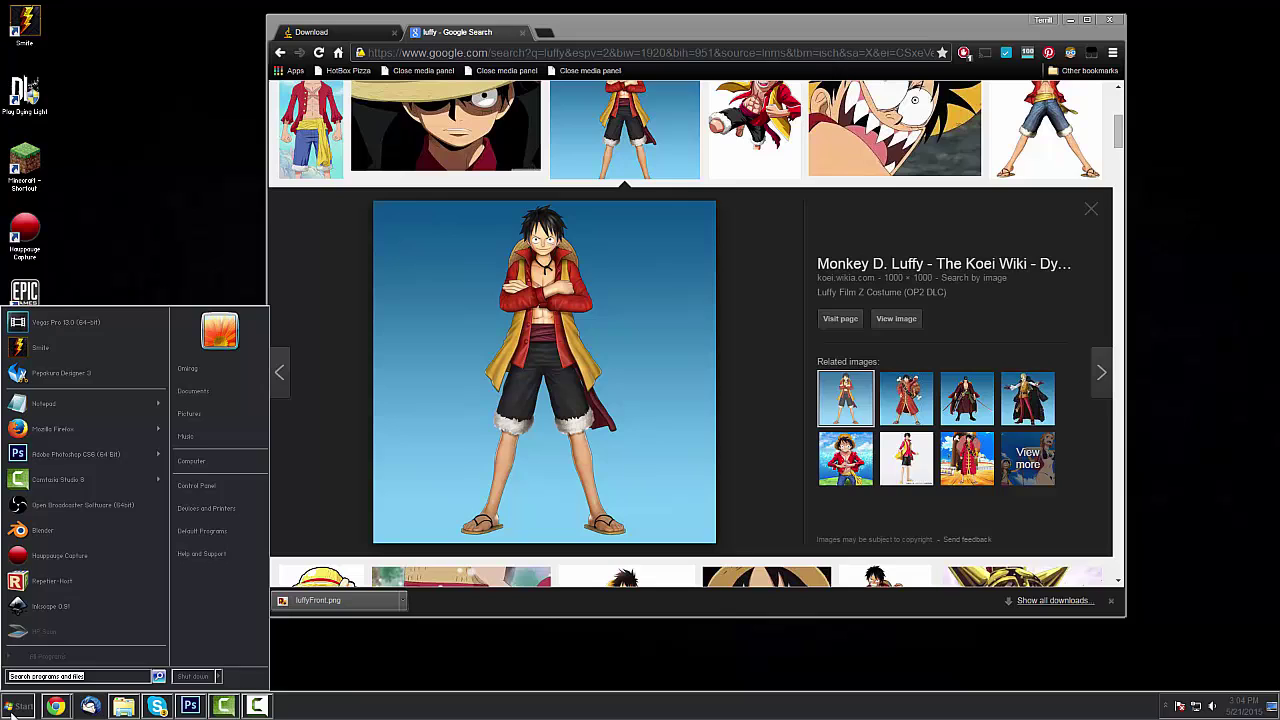
left_click(12, 710)
left_click(12, 711)
left_click(12, 710)
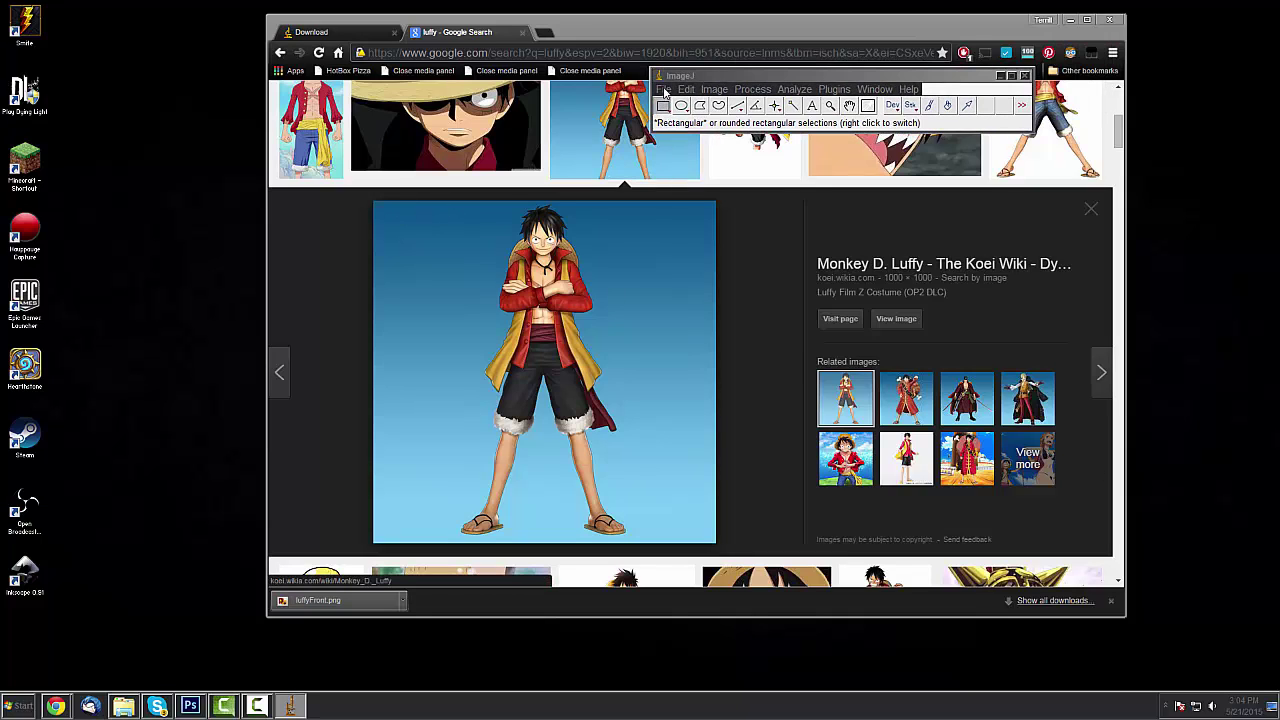
Open luffyFront.png from the crap folder on drive D in ImageJ
left_click(663, 91)
left_click(681, 124)
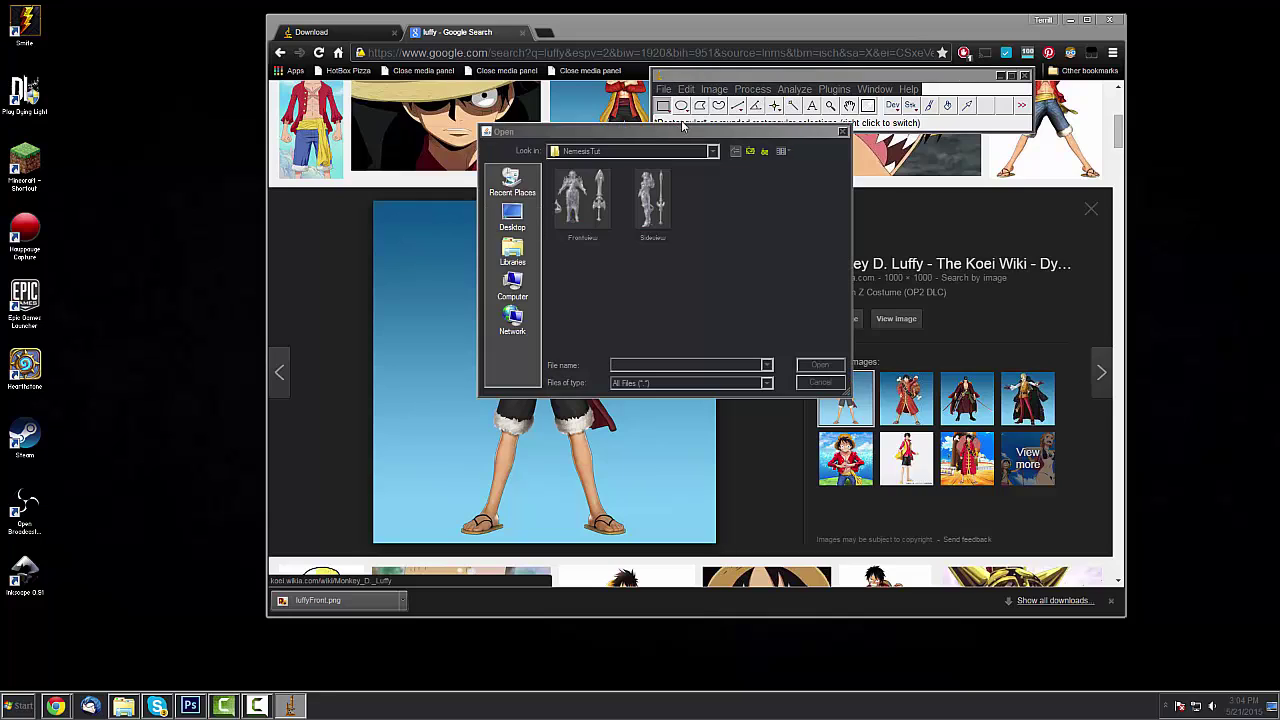
left_click(750, 152)
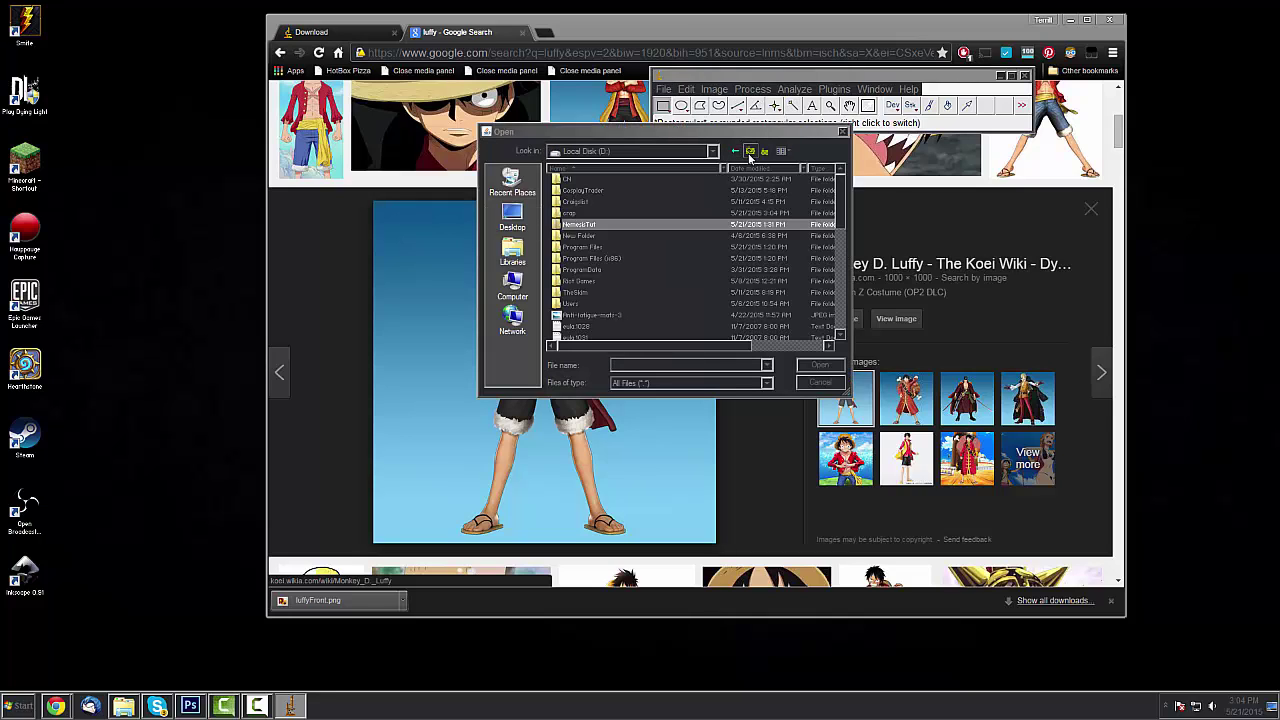
double_click(573, 213)
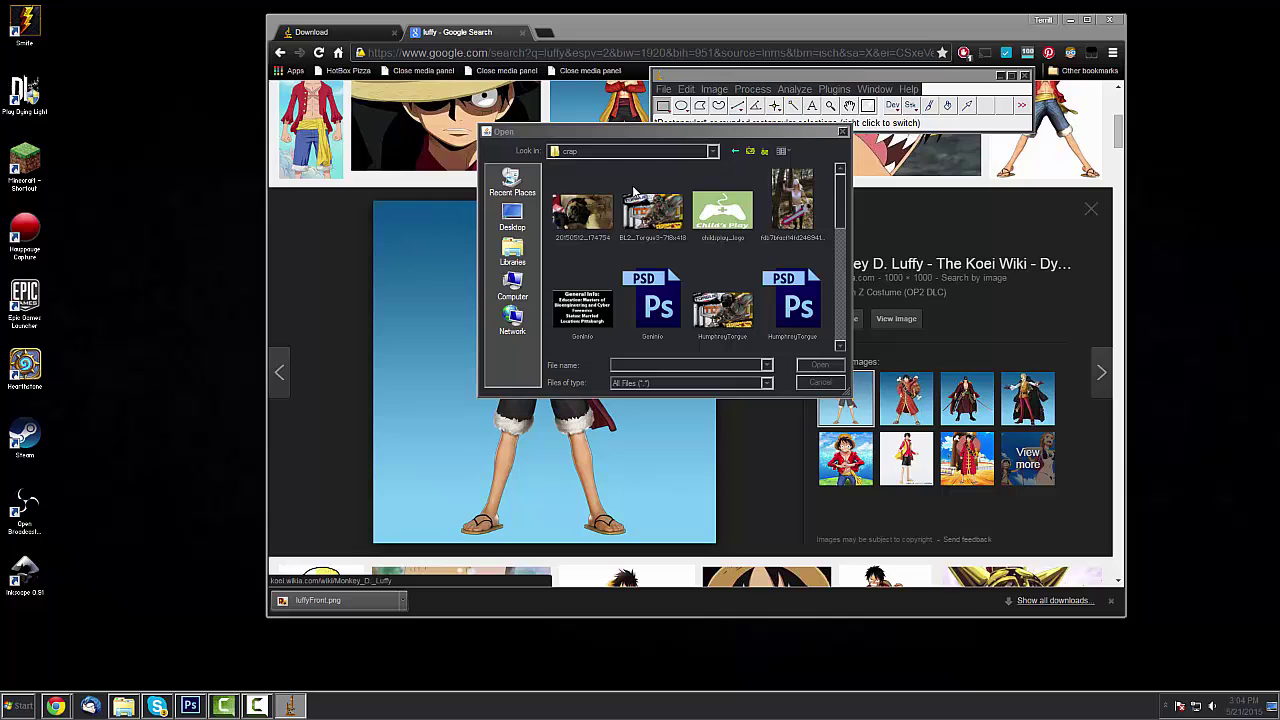
left_click(665, 212)
scroll(684, 207, "down", 3)
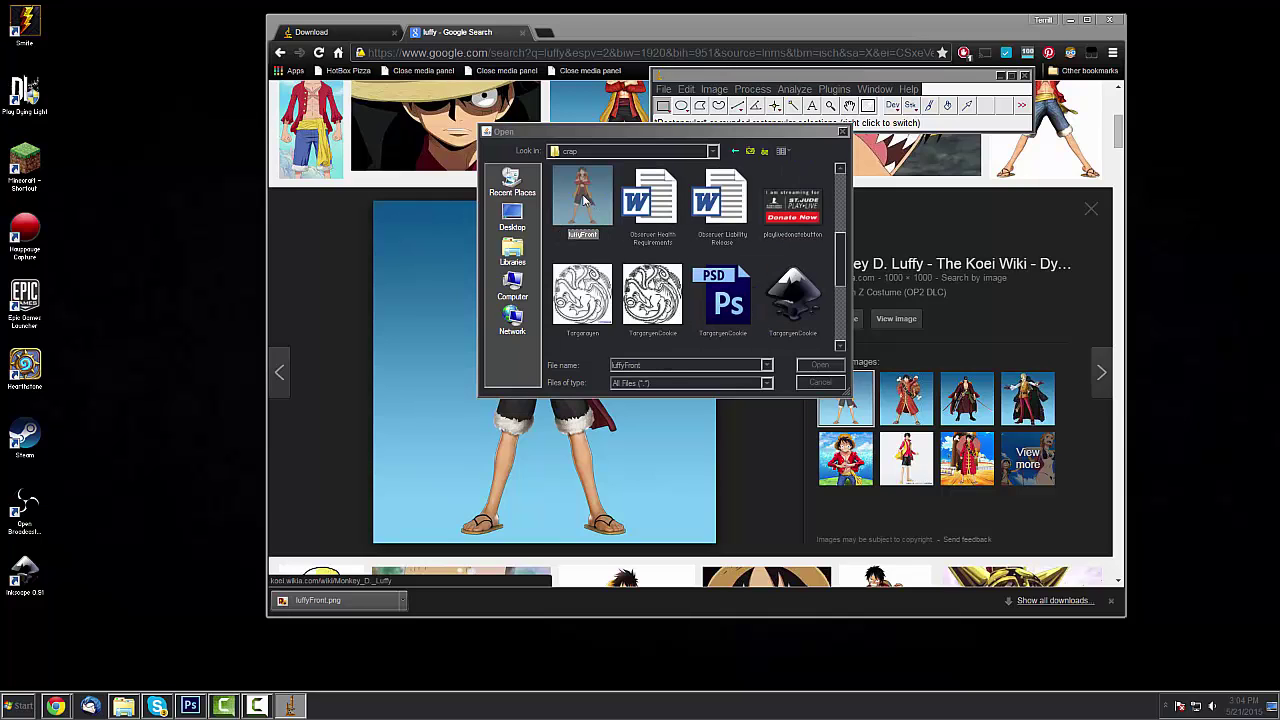
double_click(586, 201)
left_click_drag(378, 78, 548, 118)
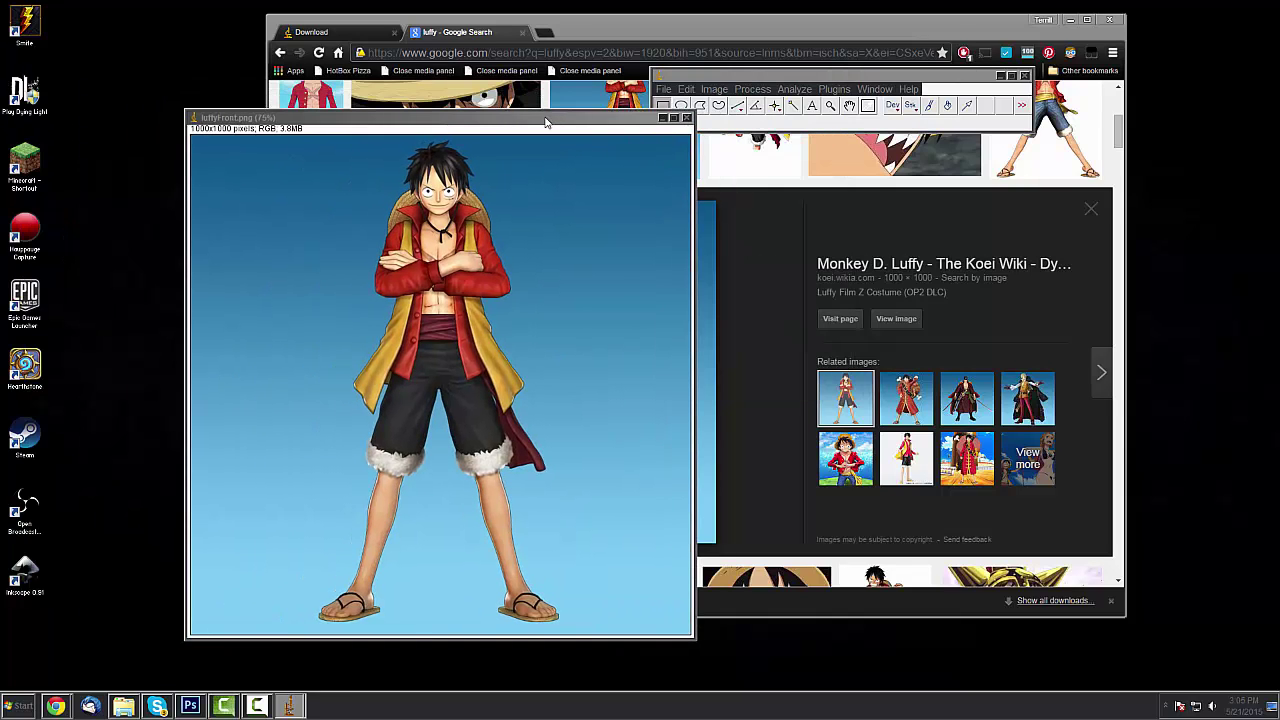
Arrange the windows and measure a straight line from Luffy's head to his feet
left_click(1069, 21)
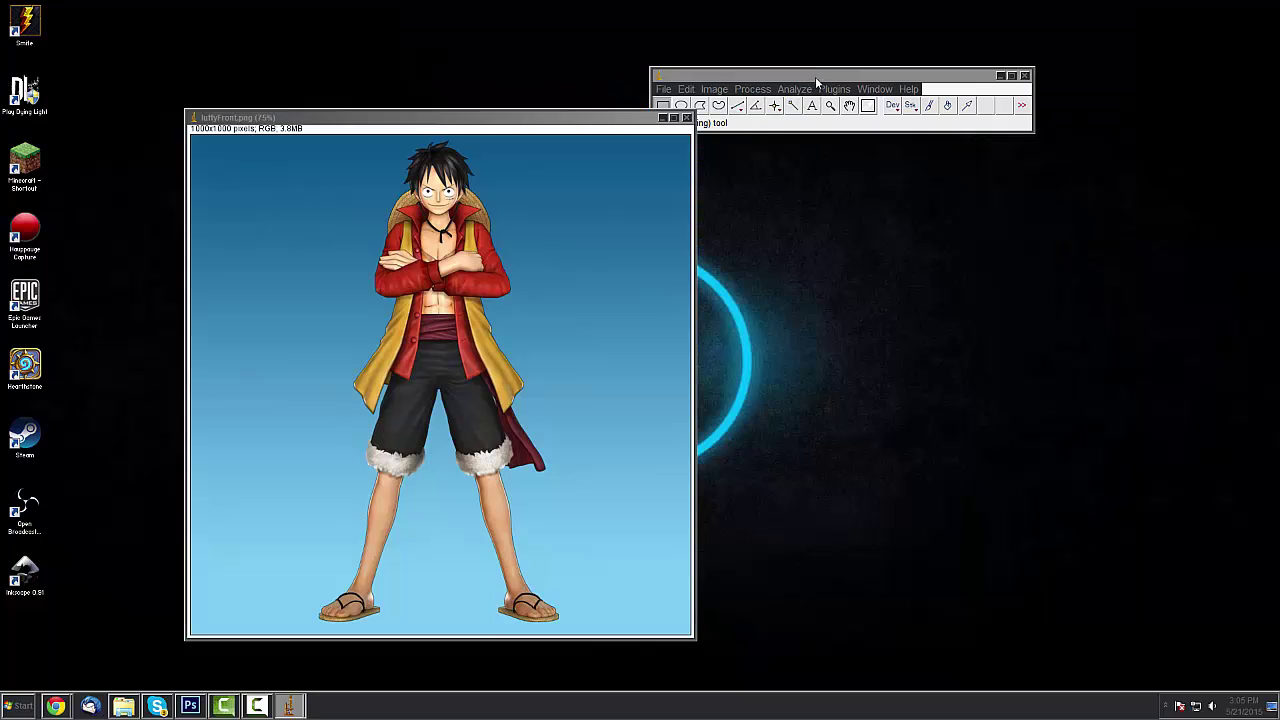
left_click_drag(815, 76, 939, 20)
left_click_drag(540, 118, 0, 120)
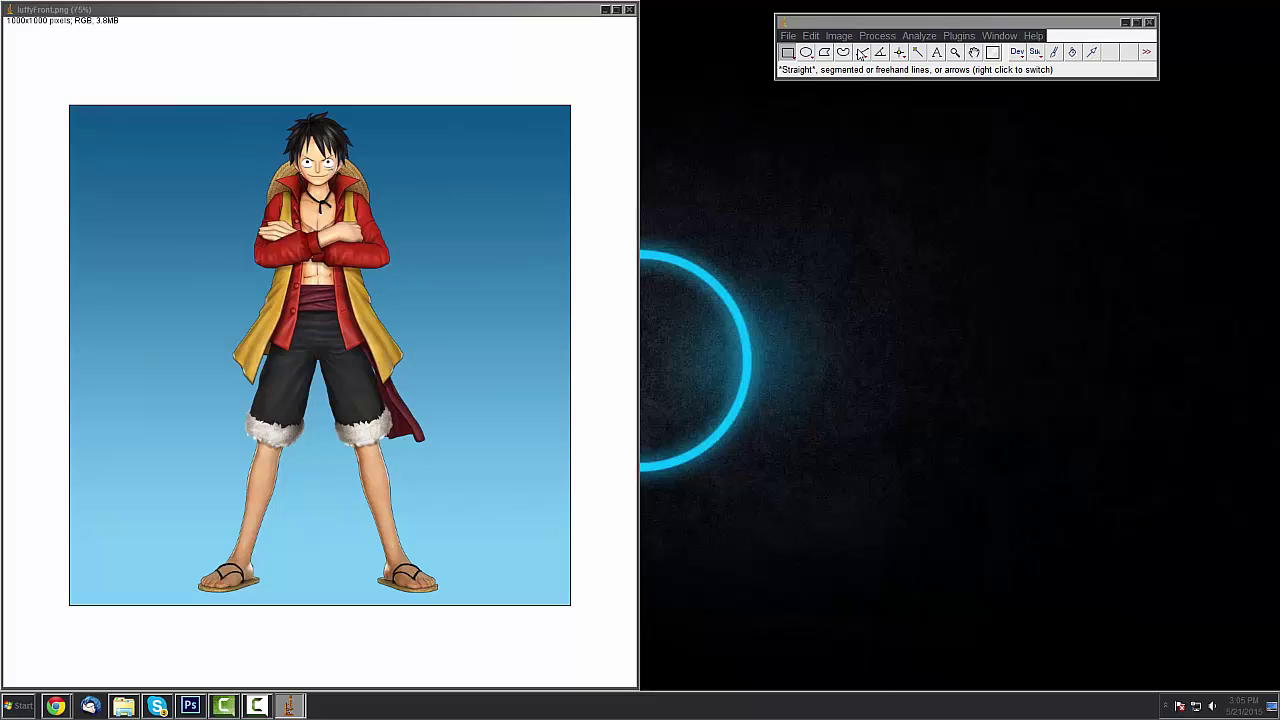
left_click(862, 55)
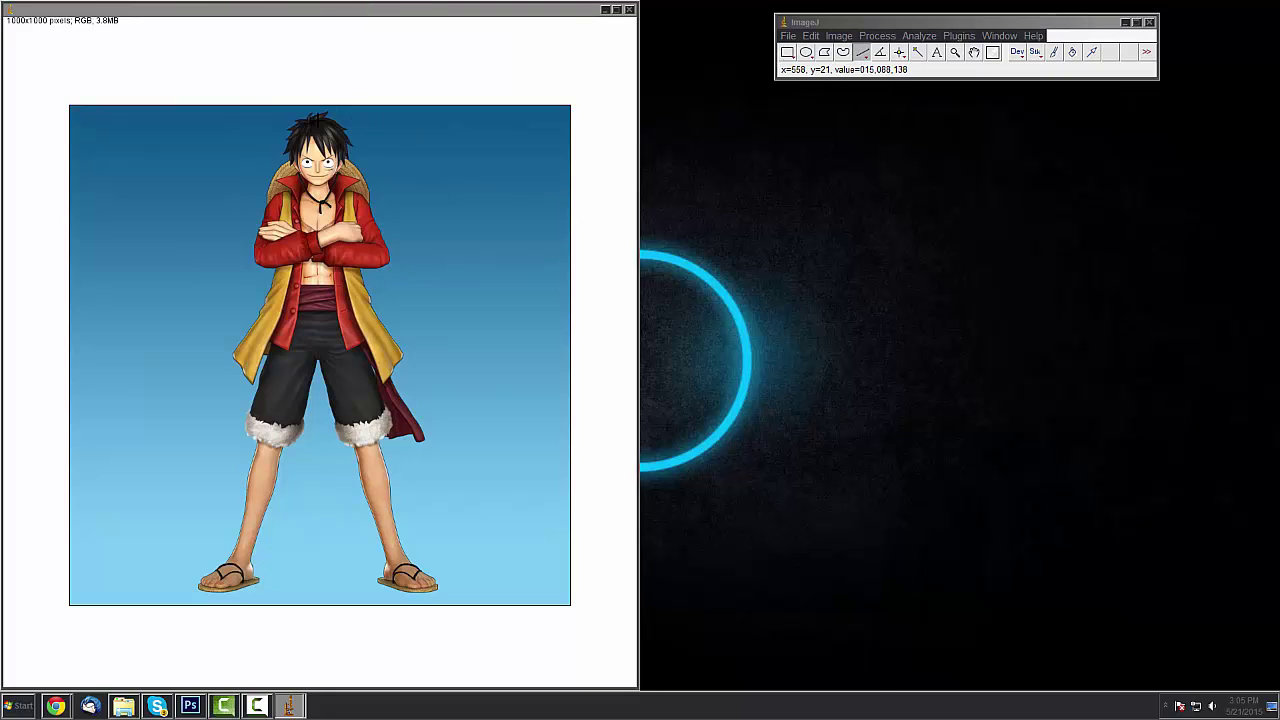
mouse_move(317, 116)
left_mouse_down()
mouse_move(289, 583)
mouse_move(313, 578)
left_mouse_up()
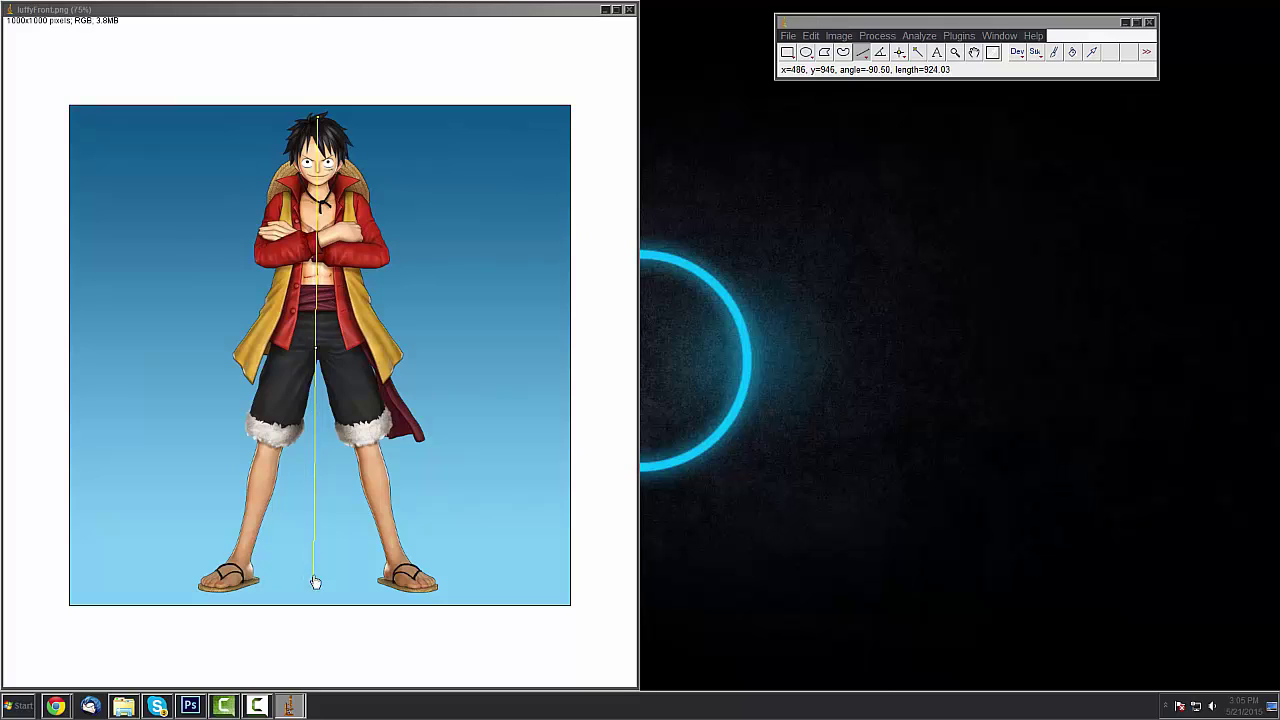
left_click(919, 37)
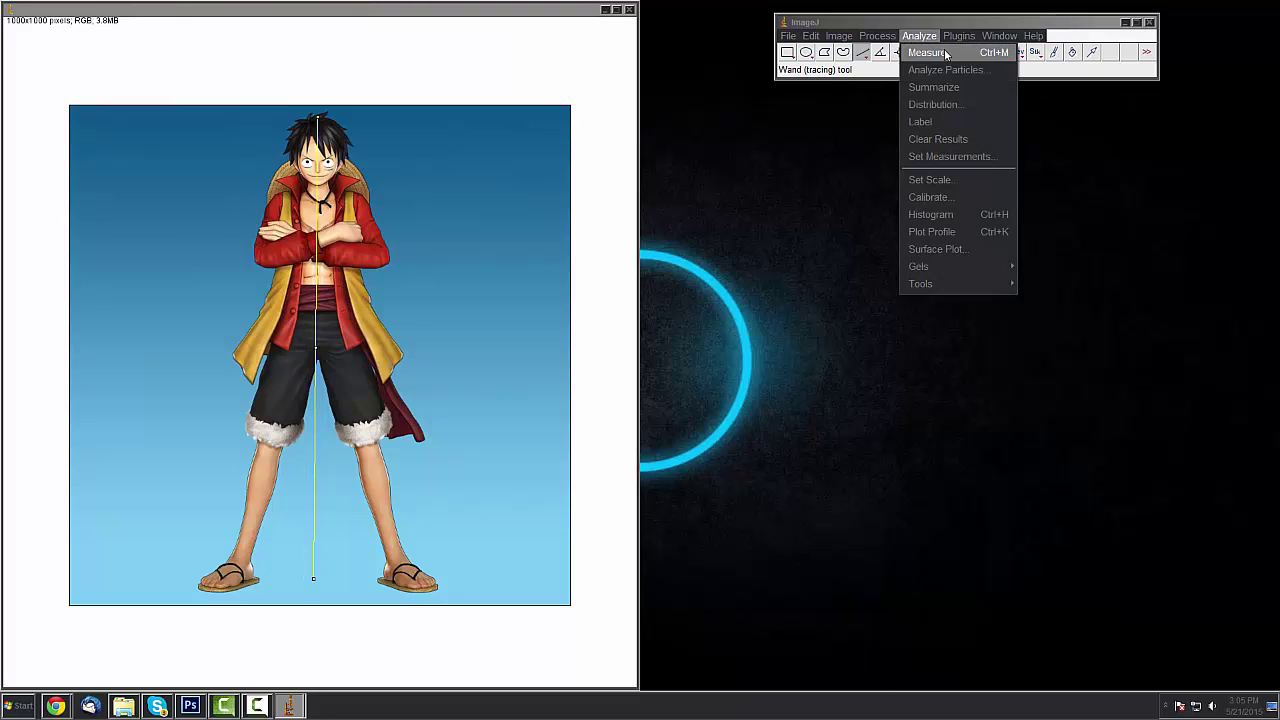
left_click(944, 52)
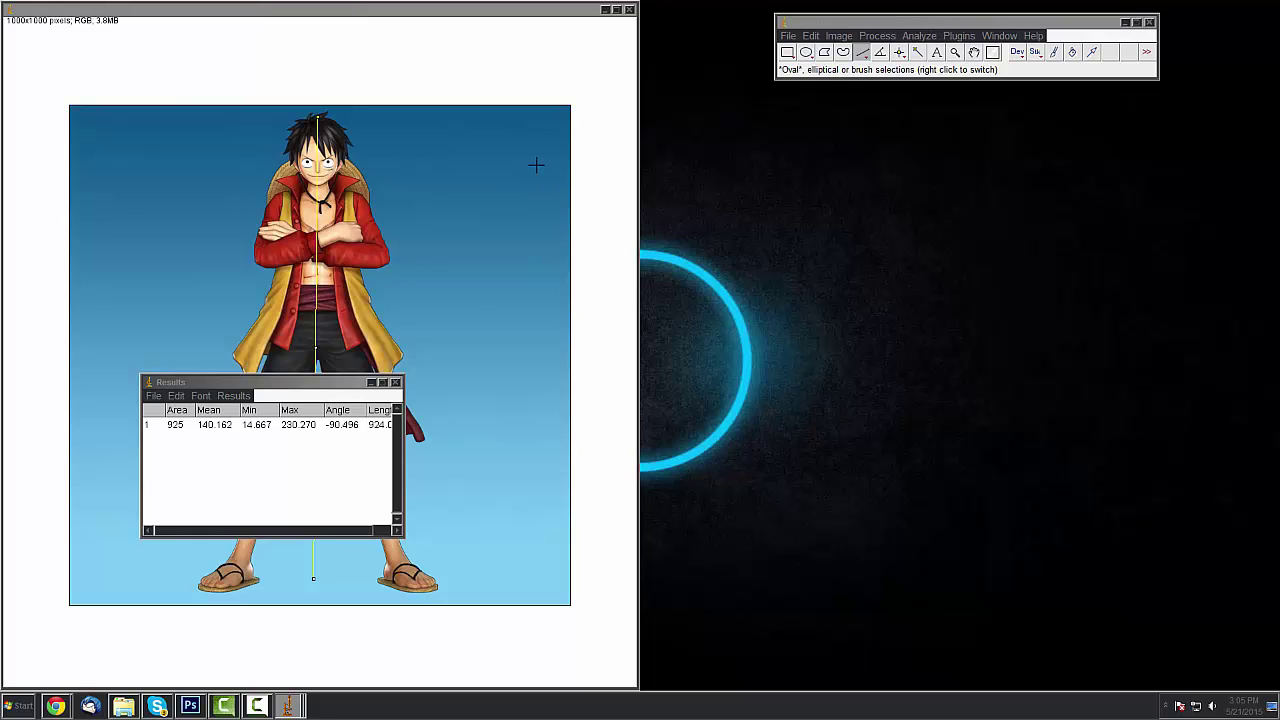
Move the Results table aside and widen its columns to read the 924.035 length
left_click_drag(245, 383, 775, 147)
left_click(867, 293)
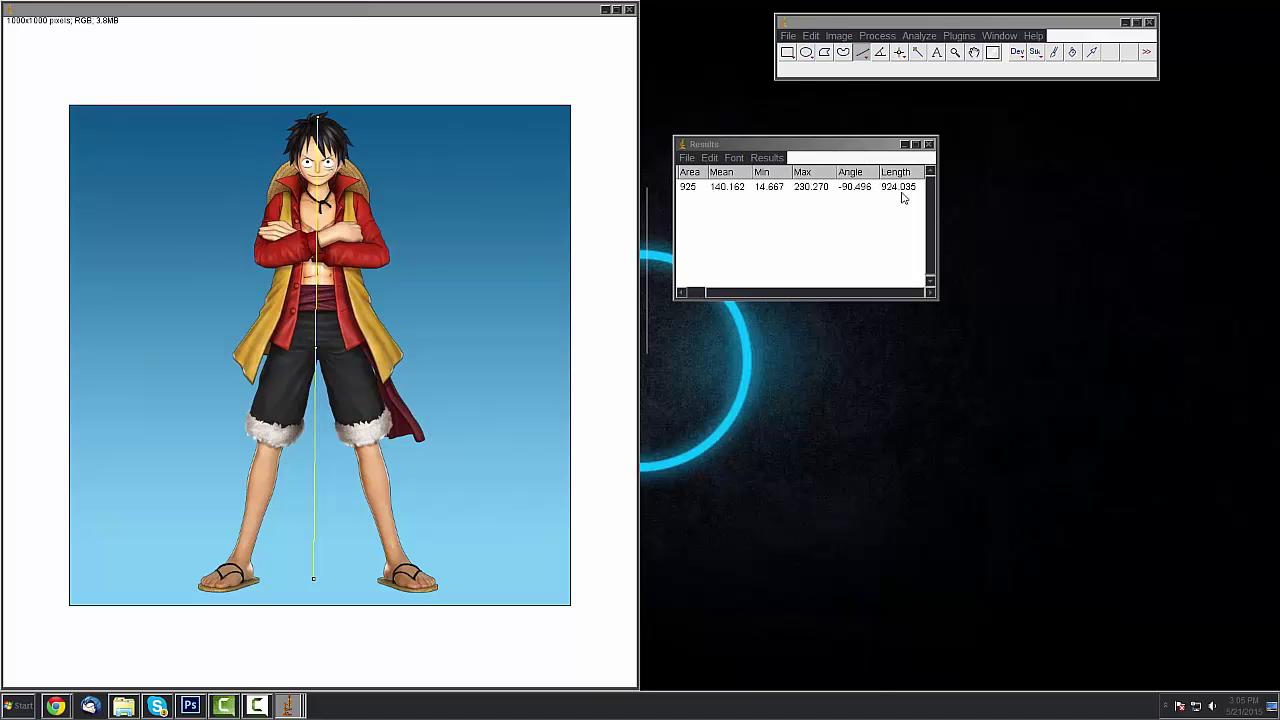
left_click(894, 195)
left_click_drag(814, 292, 870, 292)
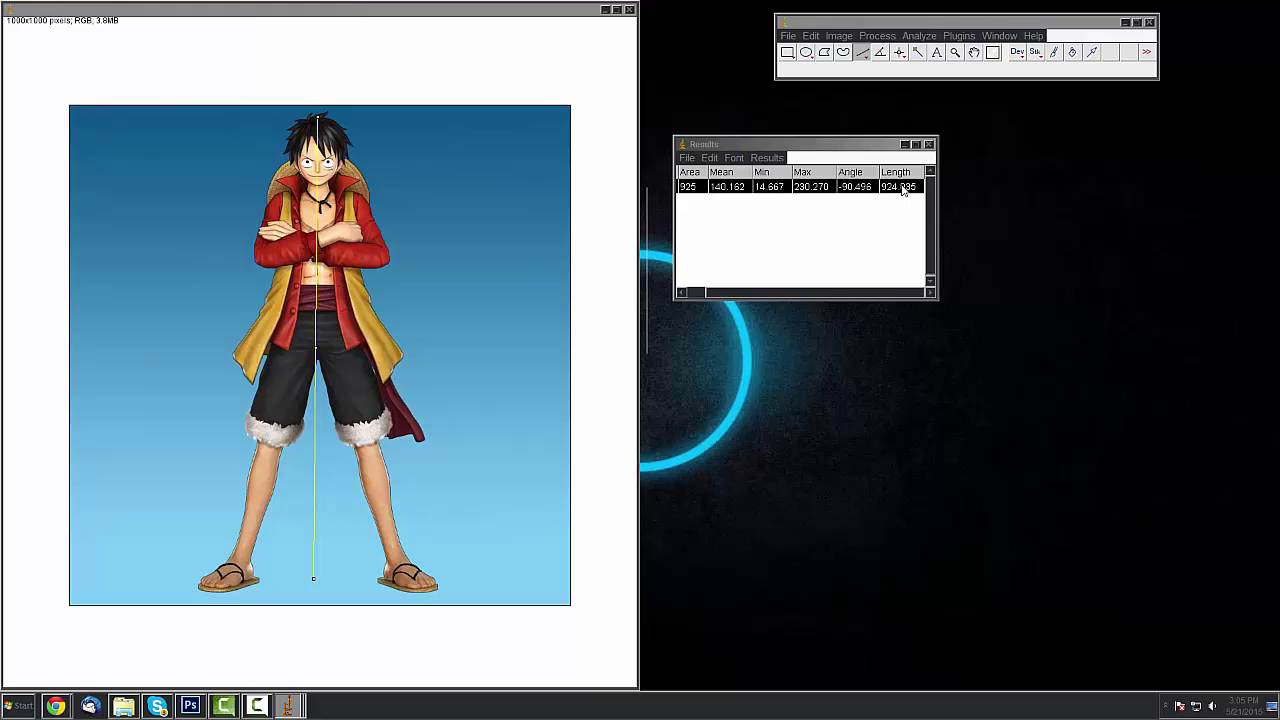
left_click(897, 224)
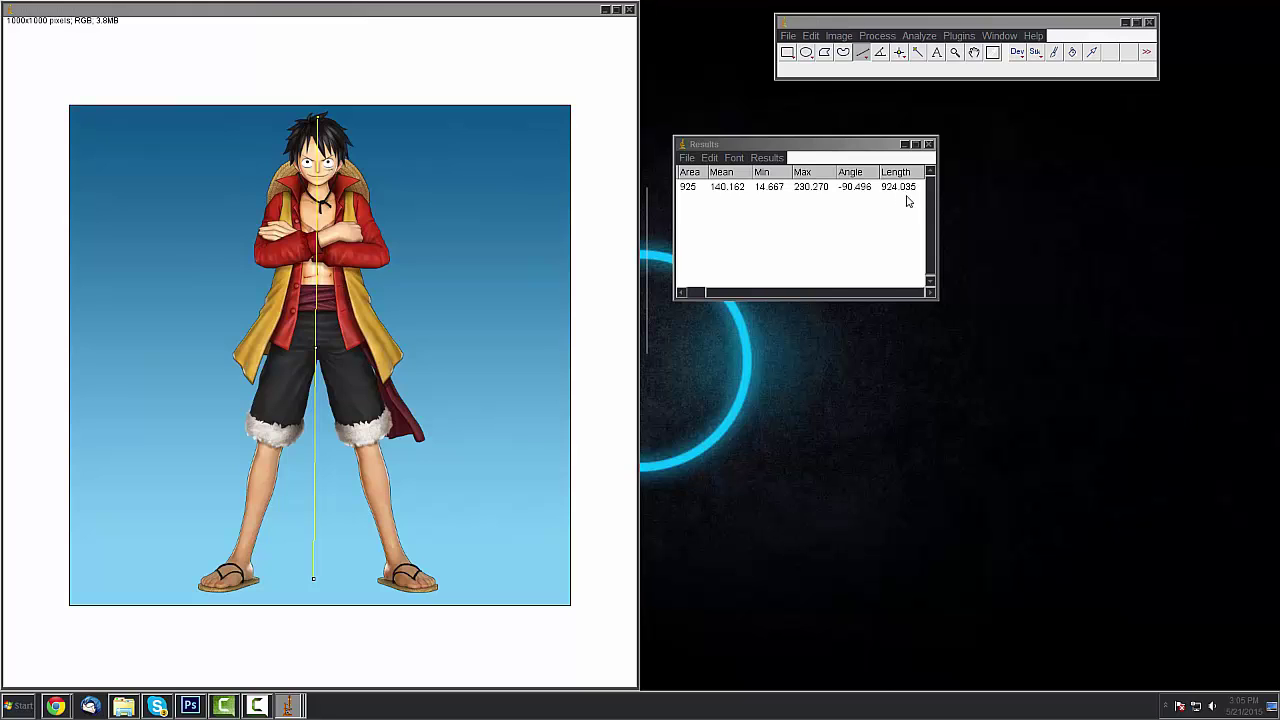
left_click(919, 36)
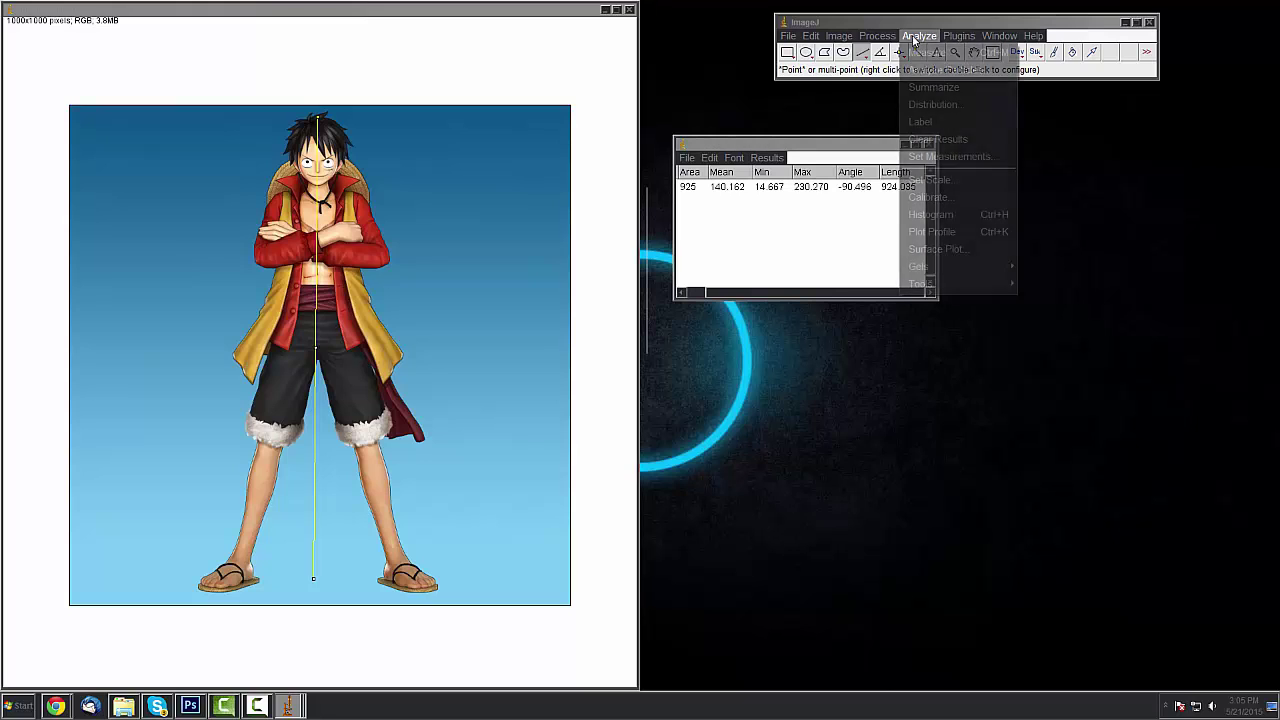
Open Set Scale with 924.03 pixels prefilled and place it clear of the Results table
left_click(930, 180)
left_click_drag(643, 138, 874, 362)
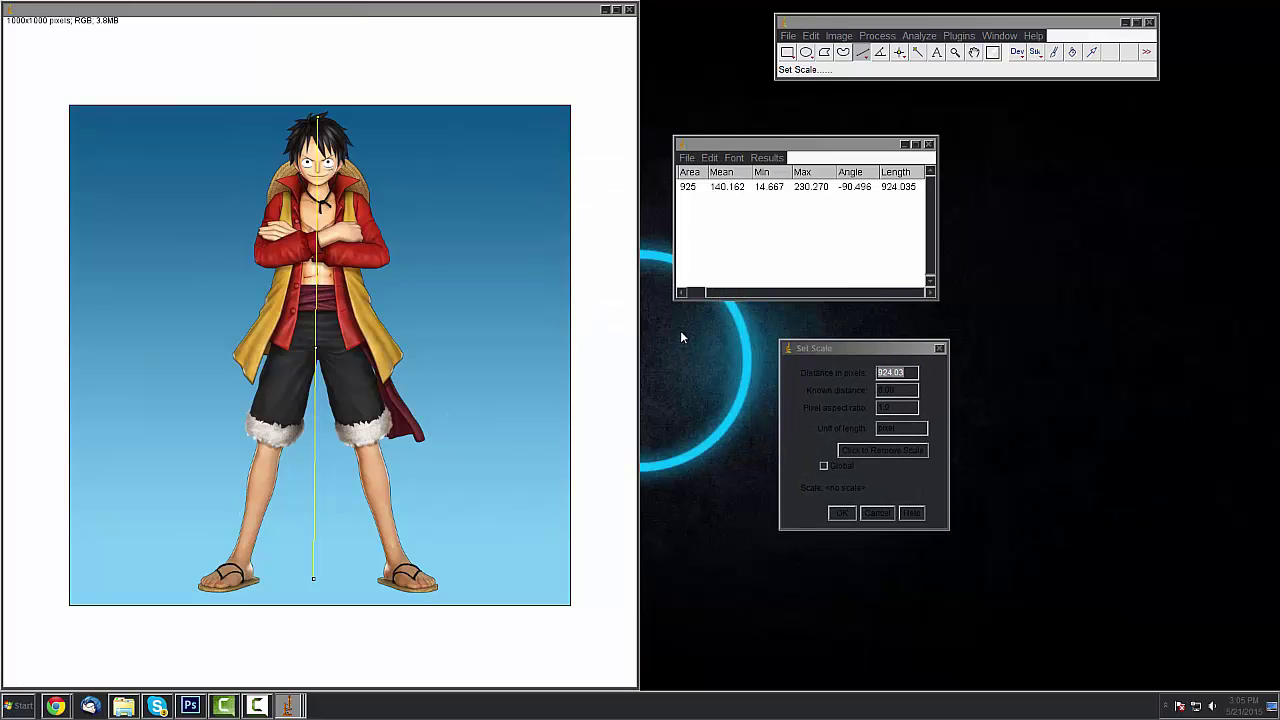
left_click_drag(912, 352, 874, 336)
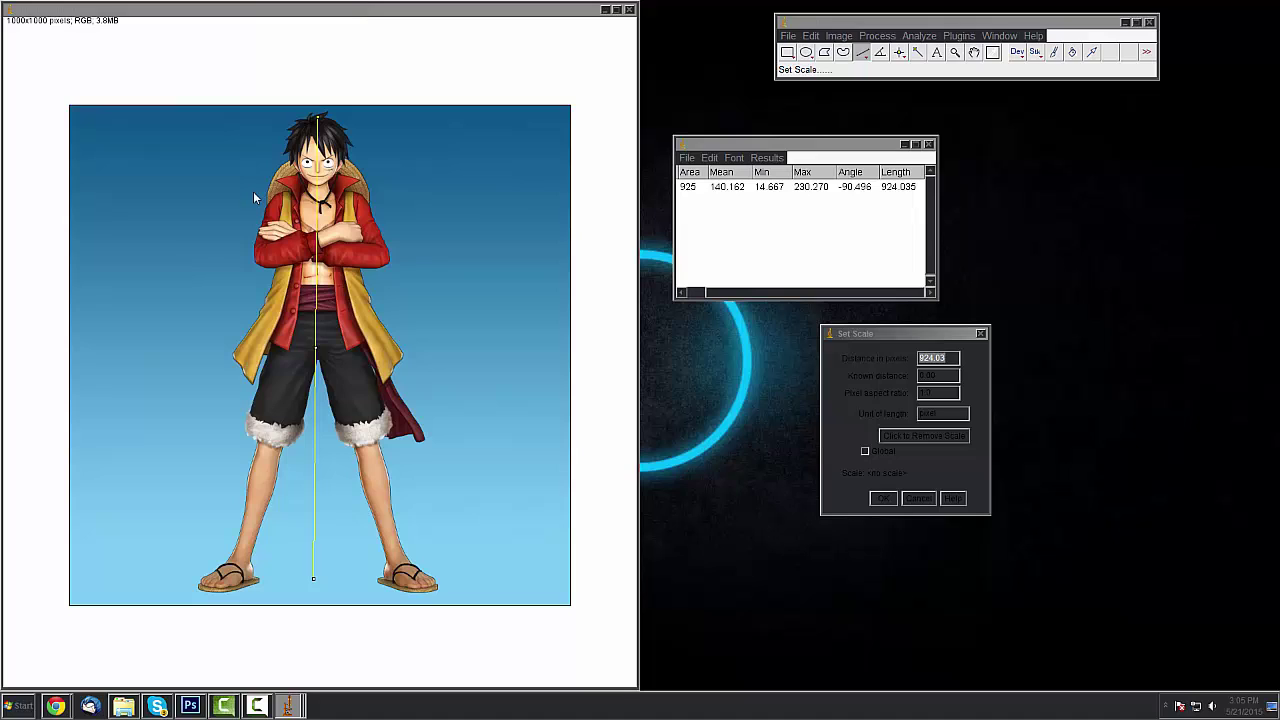
left_click_drag(928, 337, 938, 324)
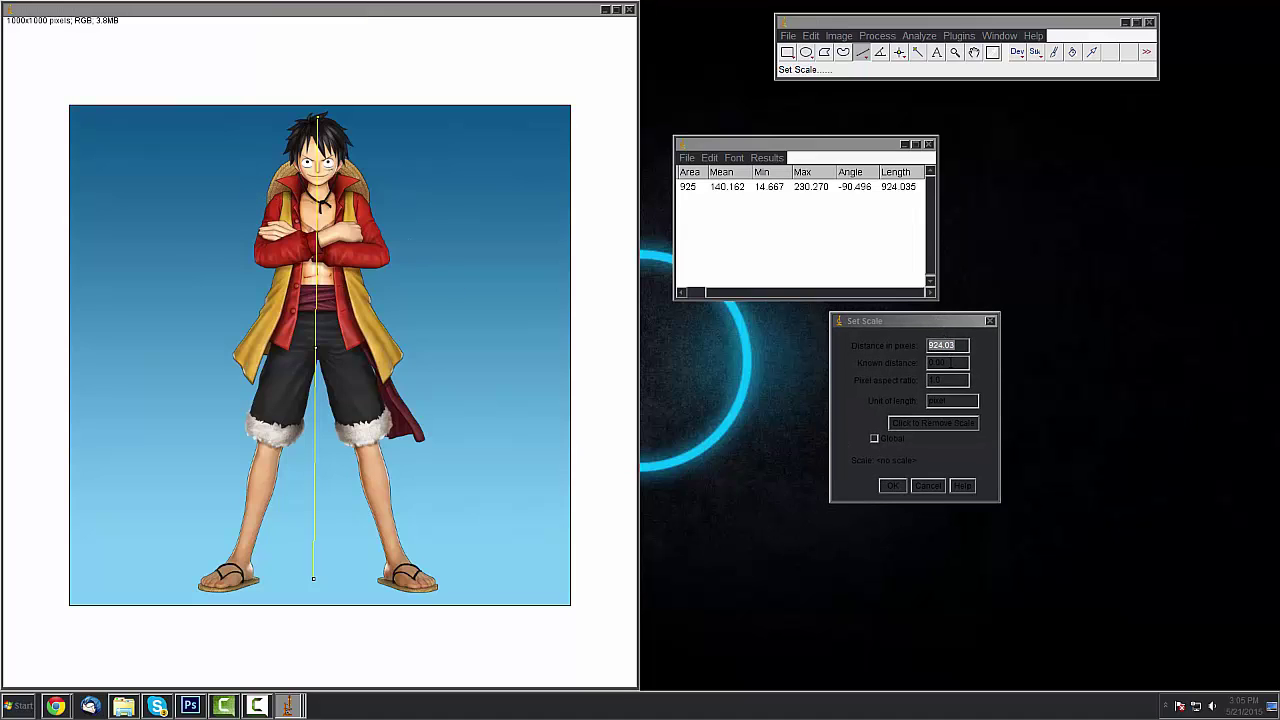
Launch Notepad from the Start menu
left_click(20, 706)
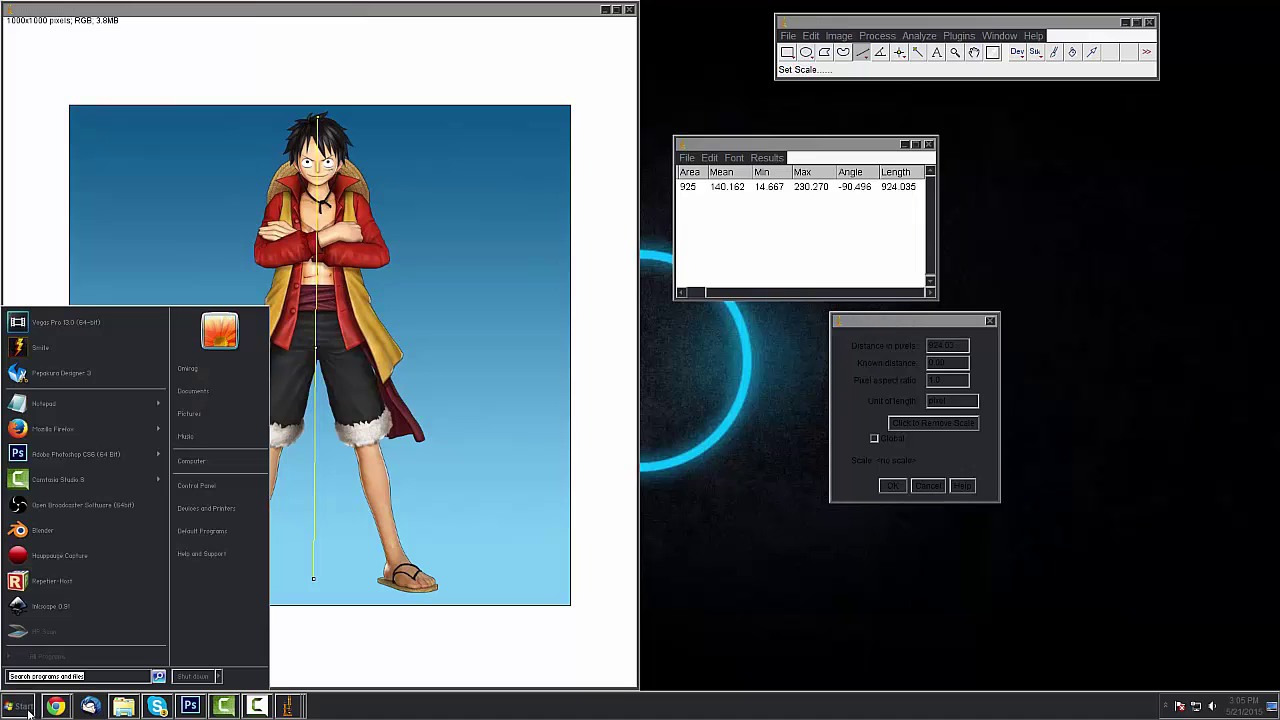
mouse_move(50, 428)
left_mouse_down()
mouse_move(52, 412)
mouse_move(49, 428)
left_mouse_up()
left_click(49, 428)
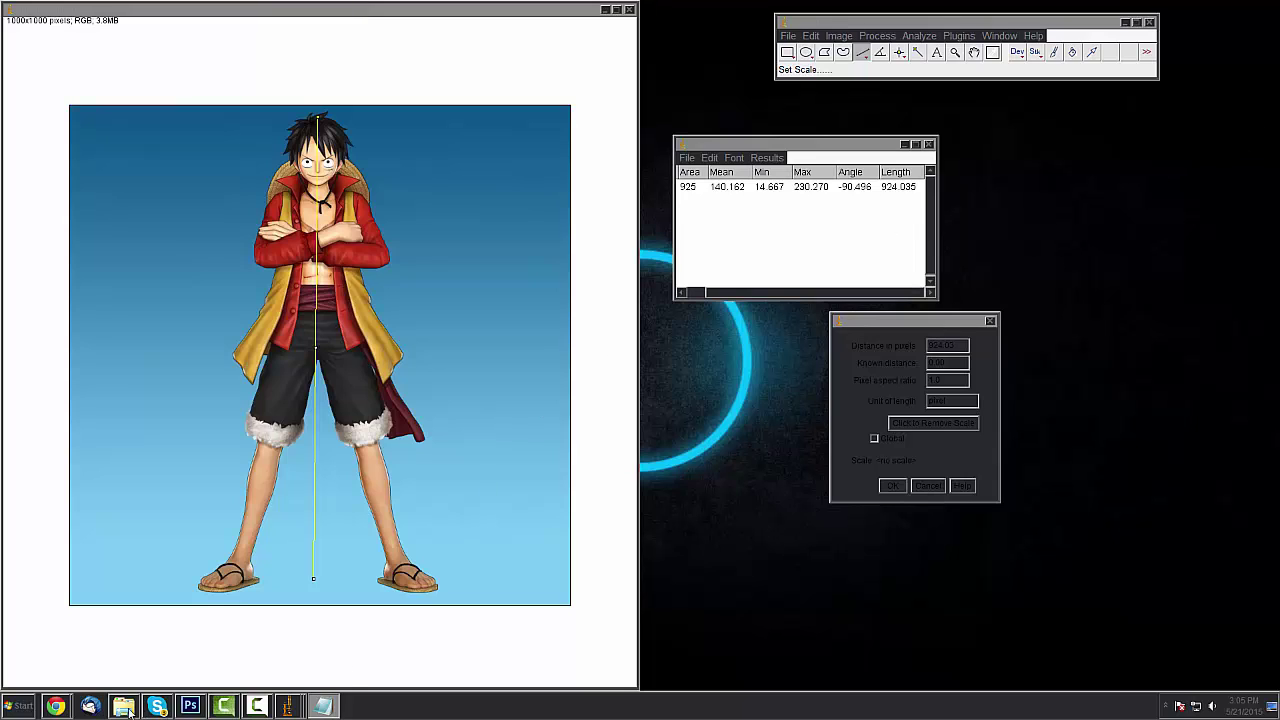
Launch Calculator by searching 'cal' and place it beside the Set Scale dialog
left_click(18, 706)
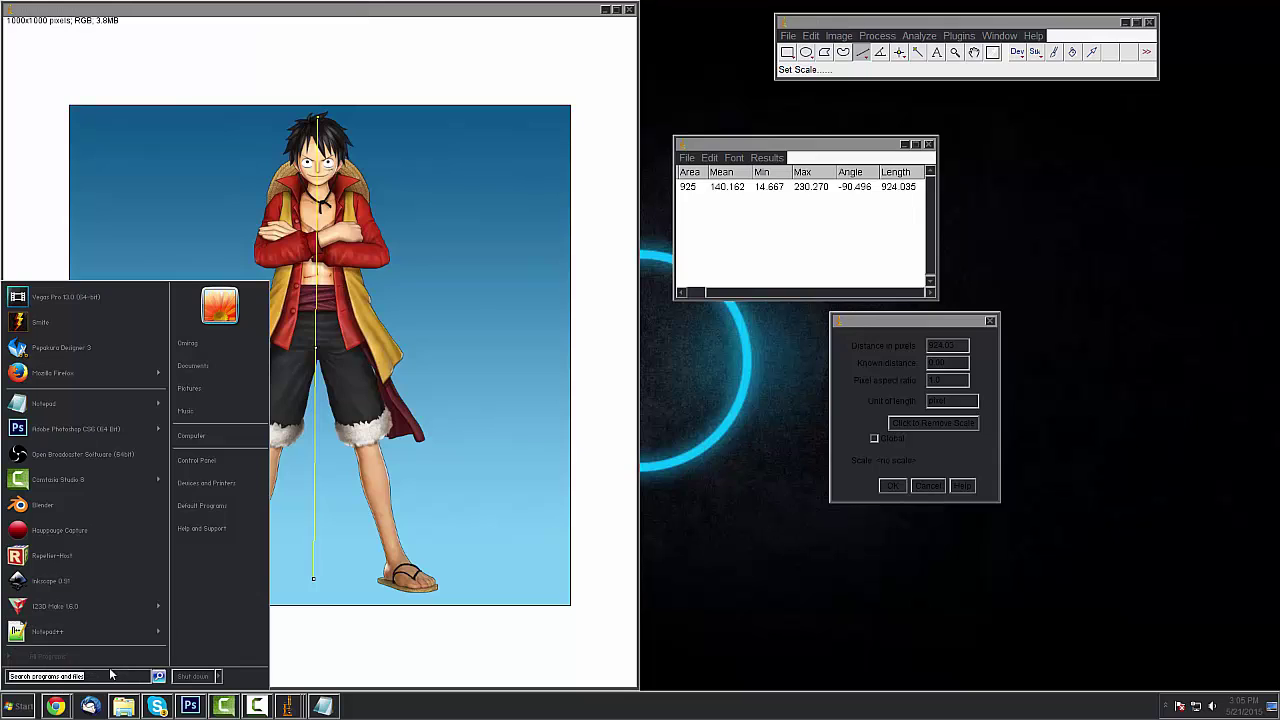
type("cal")
left_click(86, 304)
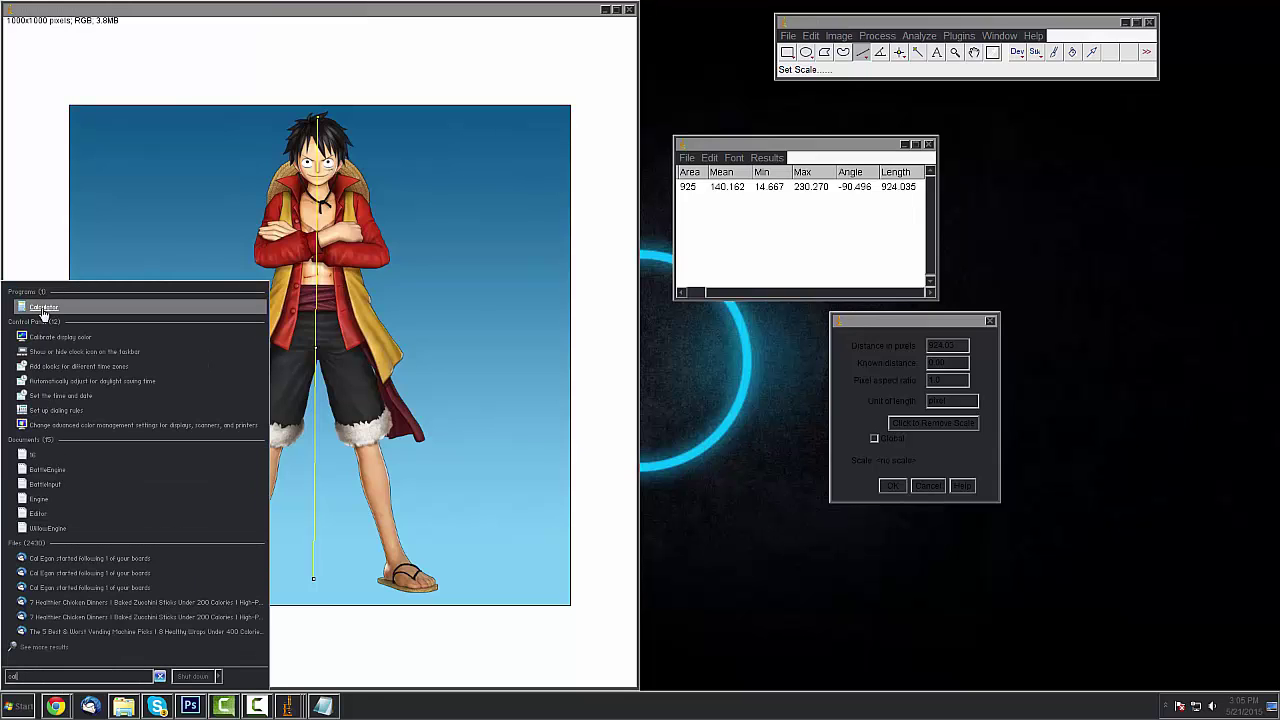
left_click_drag(801, 352, 741, 422)
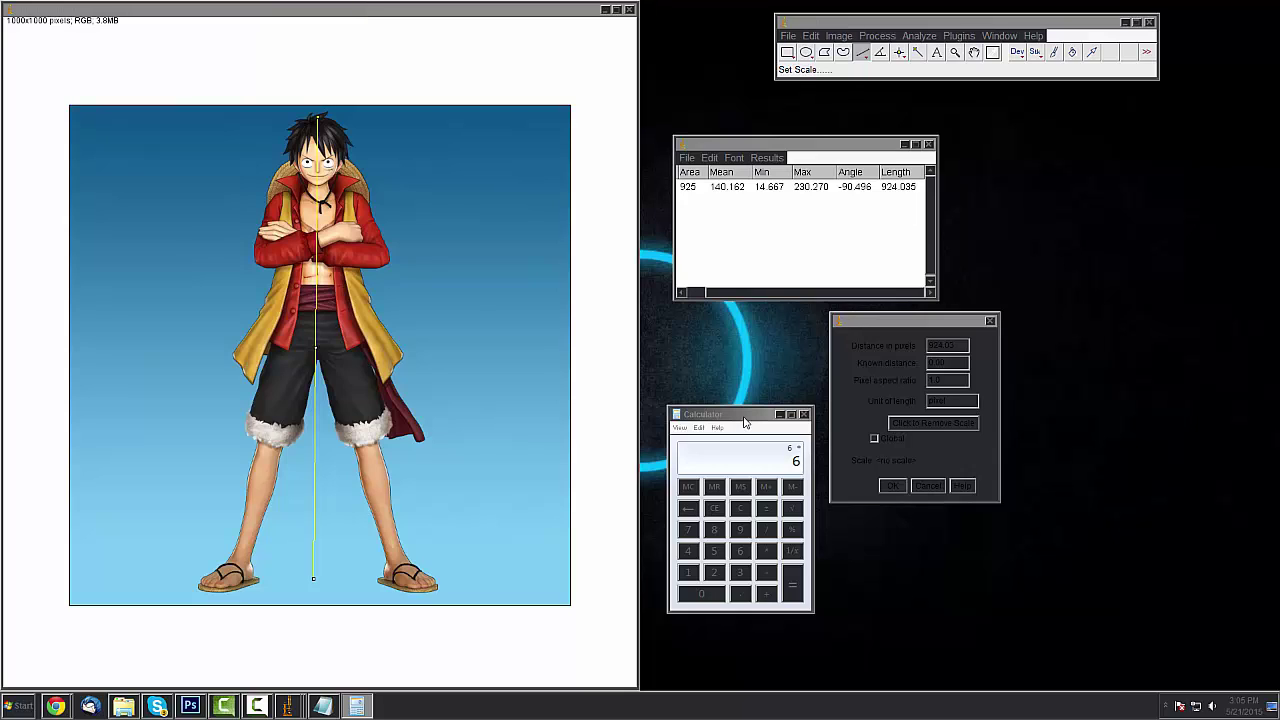
key("alt+Tab")
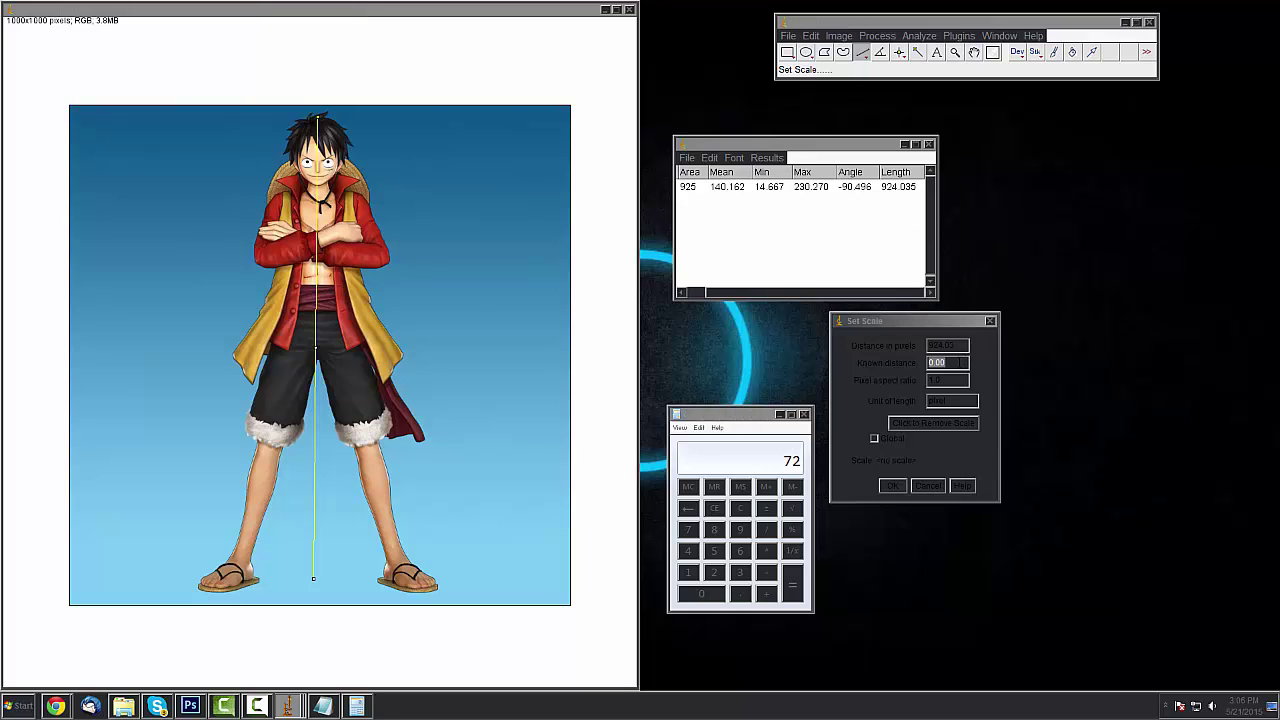
Set a known distance of 72 with inch as the unit of length and confirm
type("72")
left_click_drag(945, 322, 1019, 308)
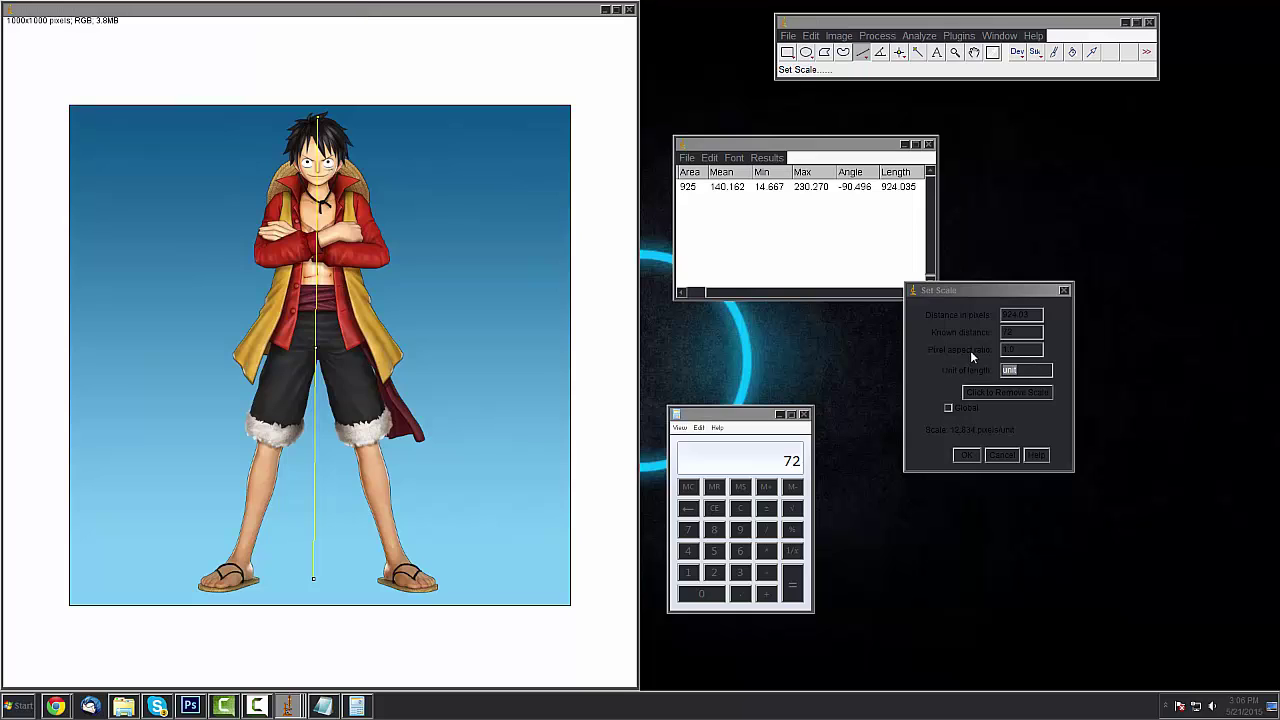
type("um")
key("ctrl+z")
left_click(975, 456)
Apply the inch scale and re-measure the head-to-feet line in inches
left_click(967, 455)
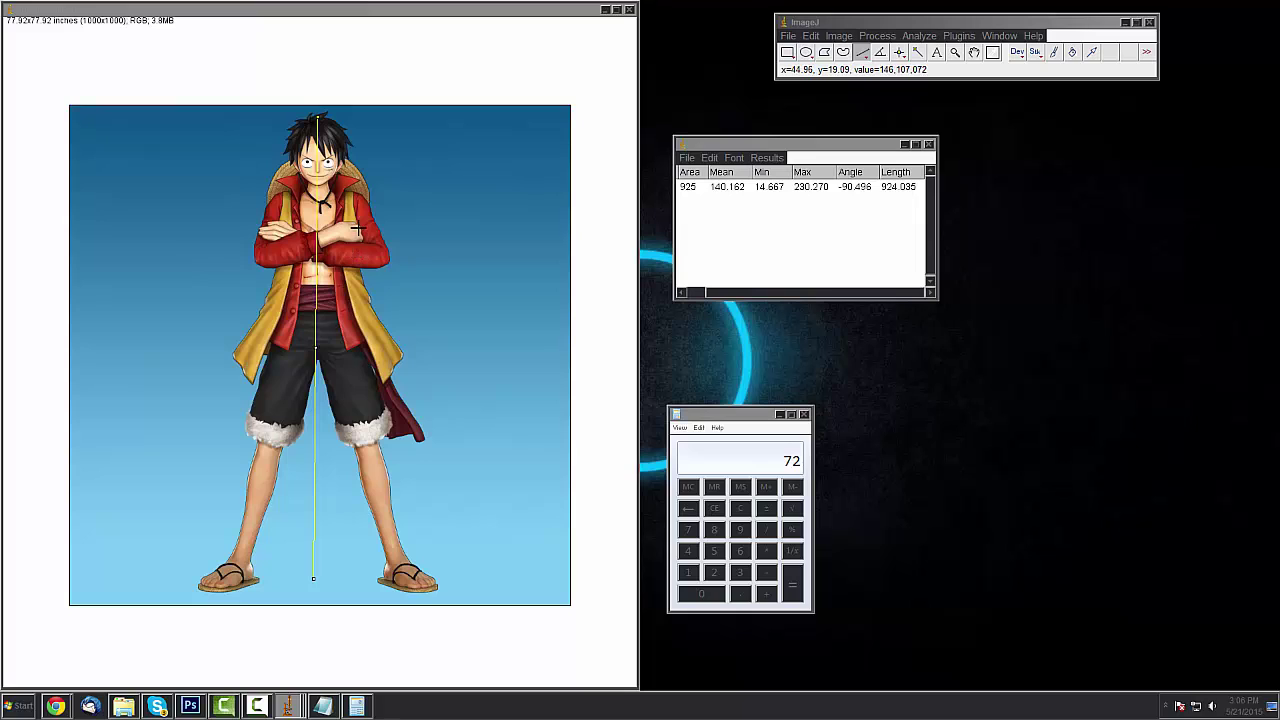
left_click_drag(316, 117, 316, 580)
left_click(919, 35)
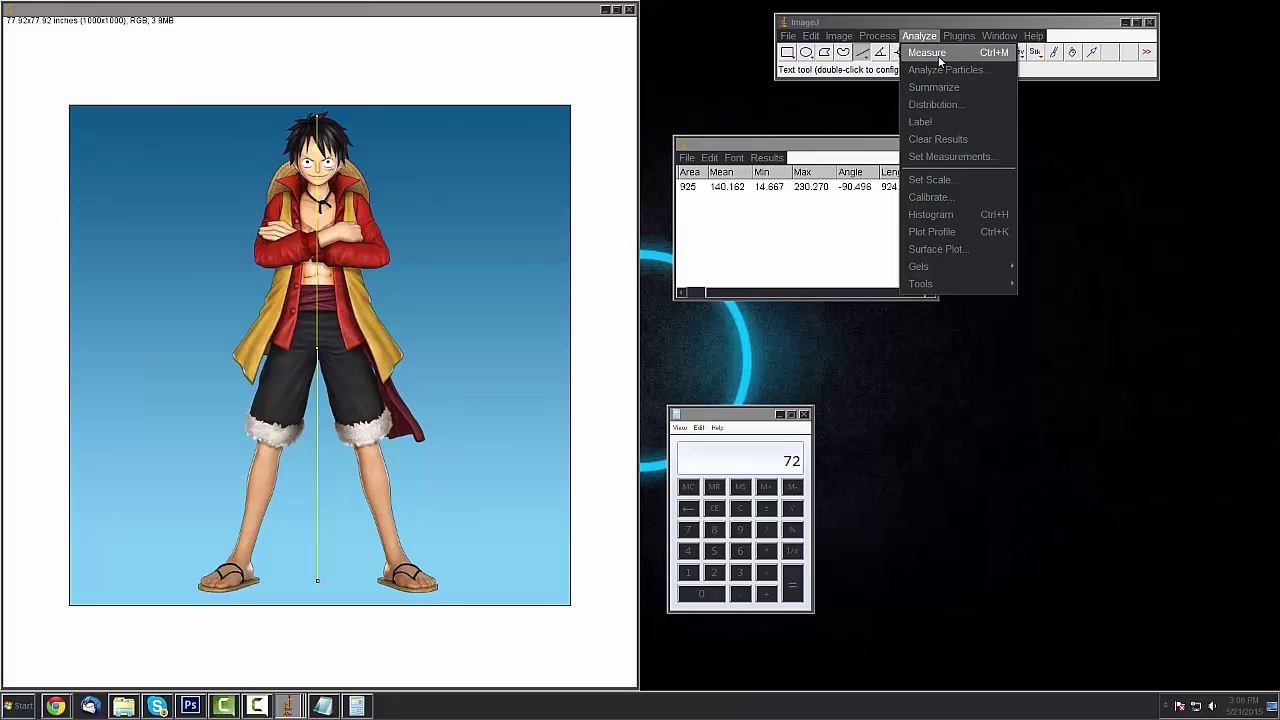
left_click(928, 52)
left_click(794, 292)
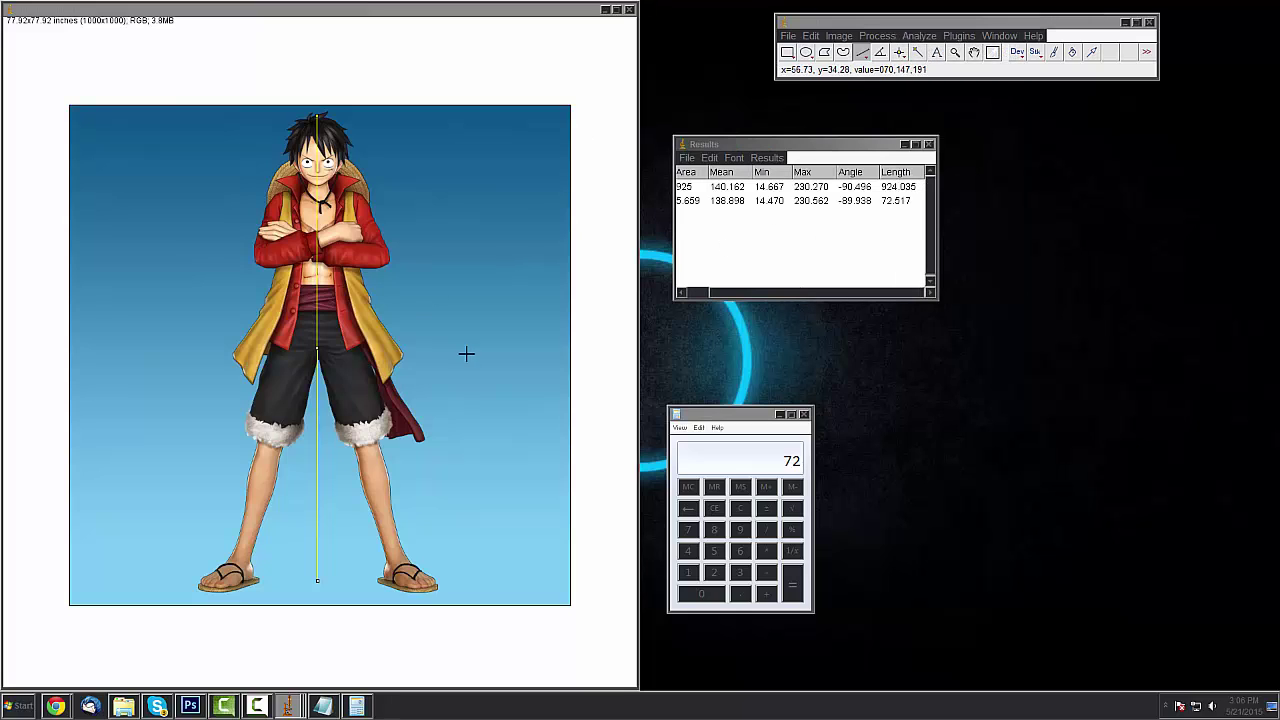
Measure a horizontal line across Luffy's chest, recording 15.999 inches in Results
left_click(300, 357)
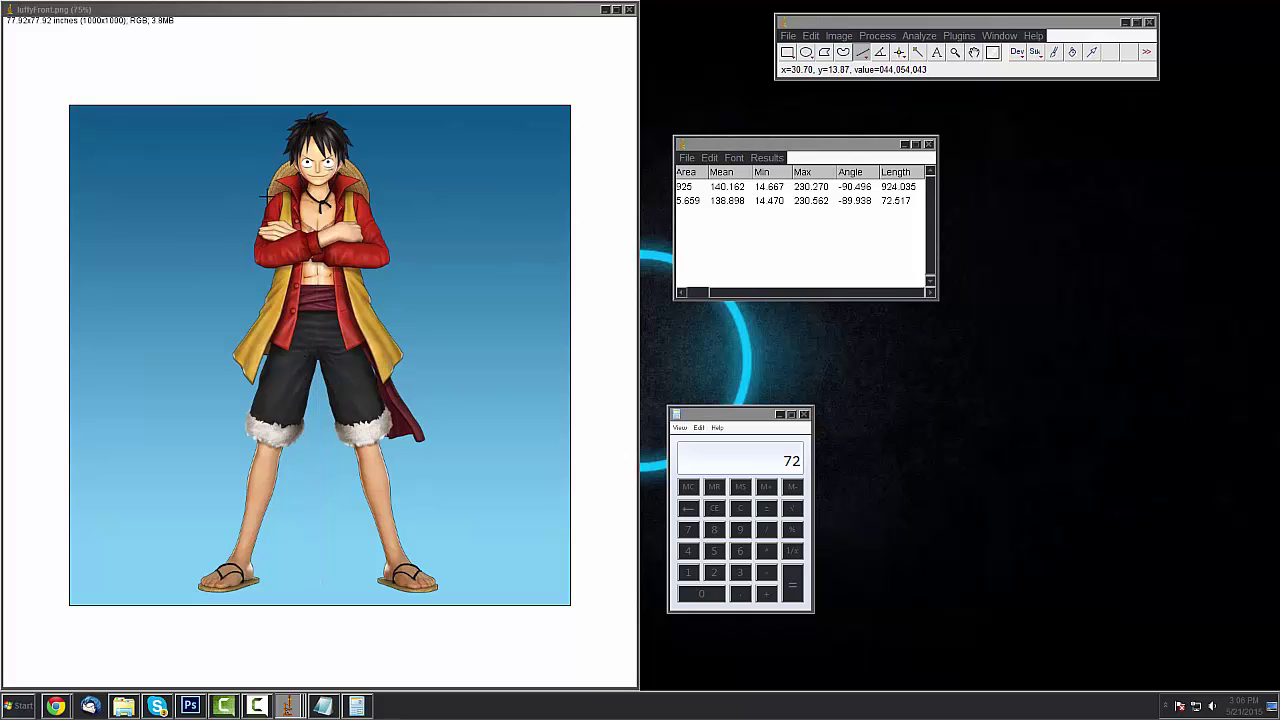
left_click_drag(268, 196, 369, 197)
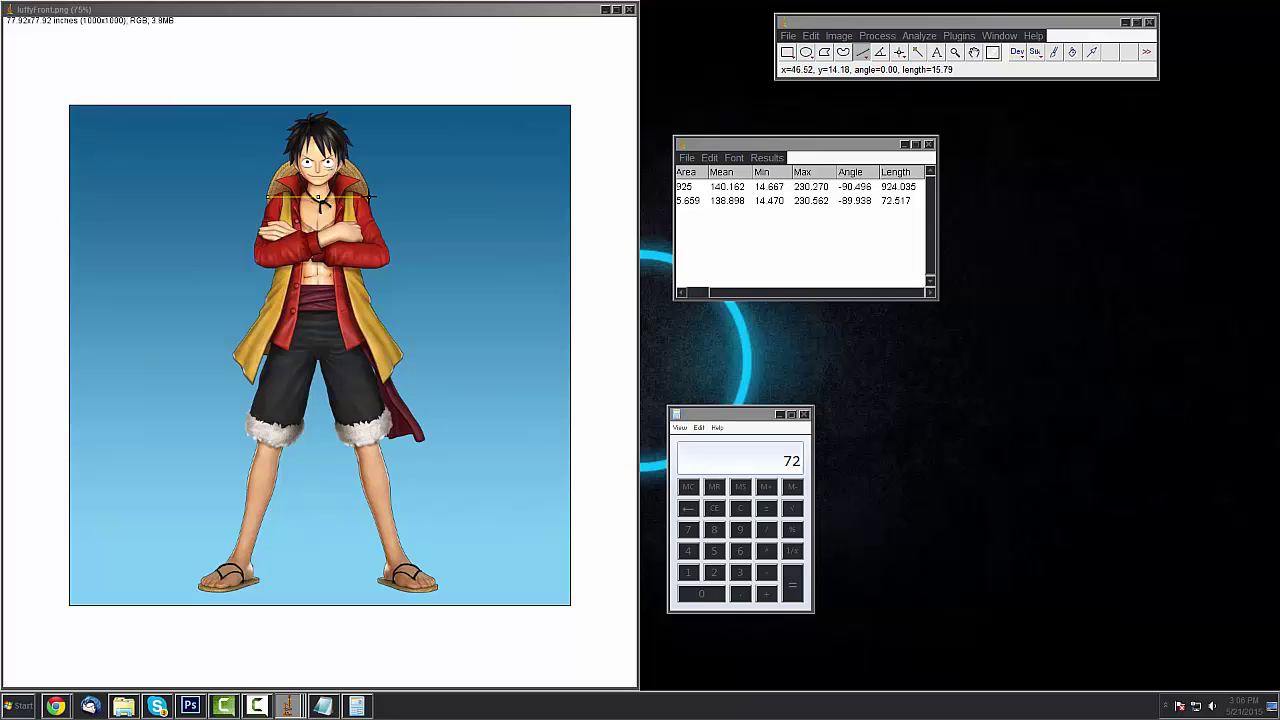
left_click(919, 35)
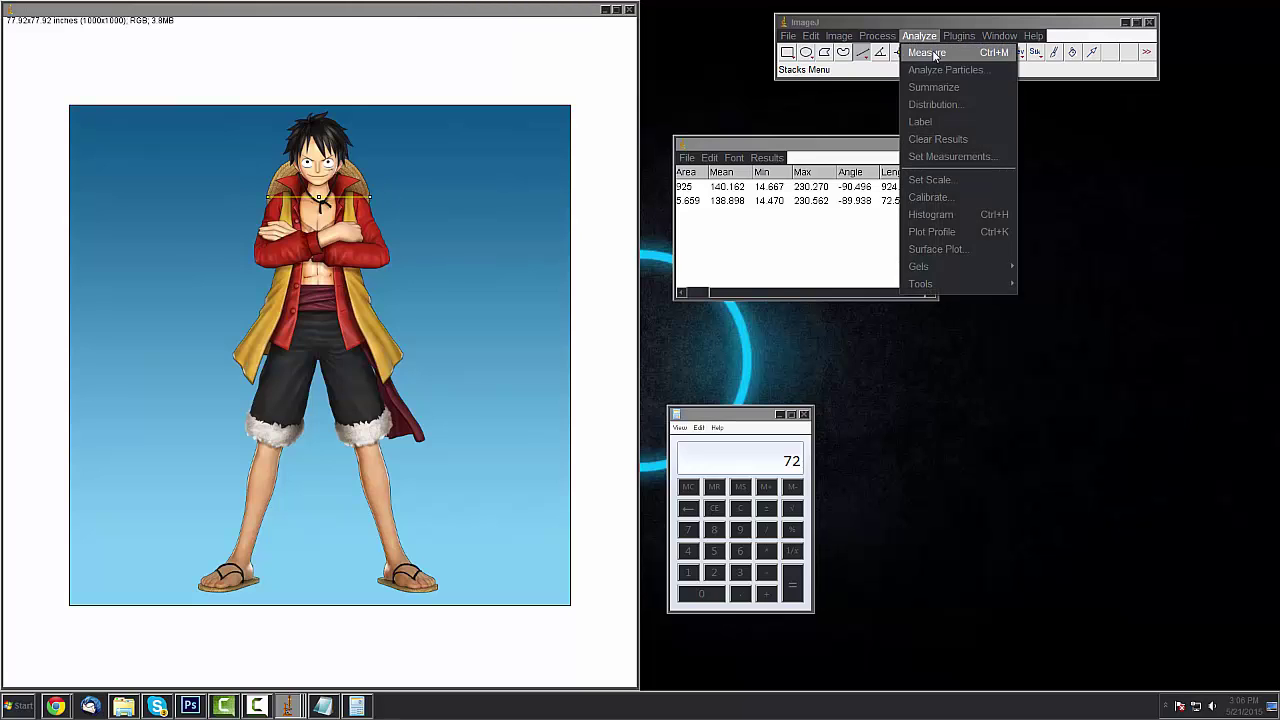
left_click(925, 51)
left_click(803, 293)
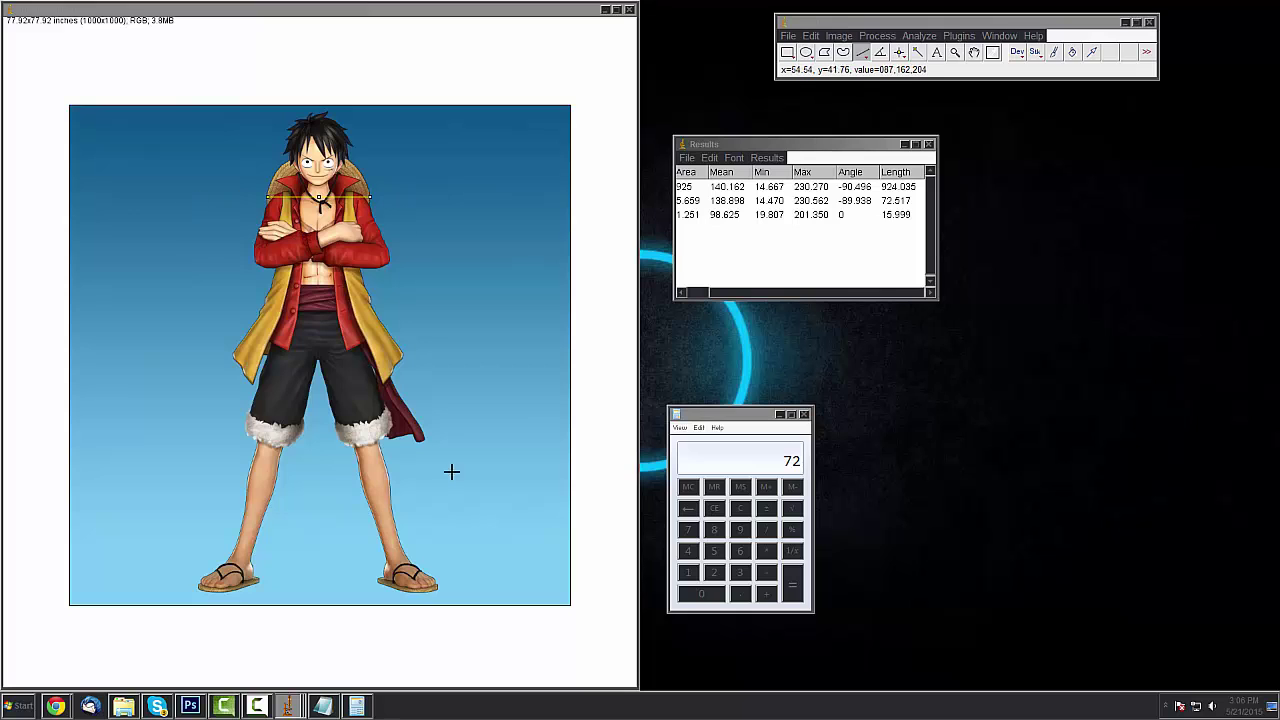
left_click_drag(413, 8, 414, 49)
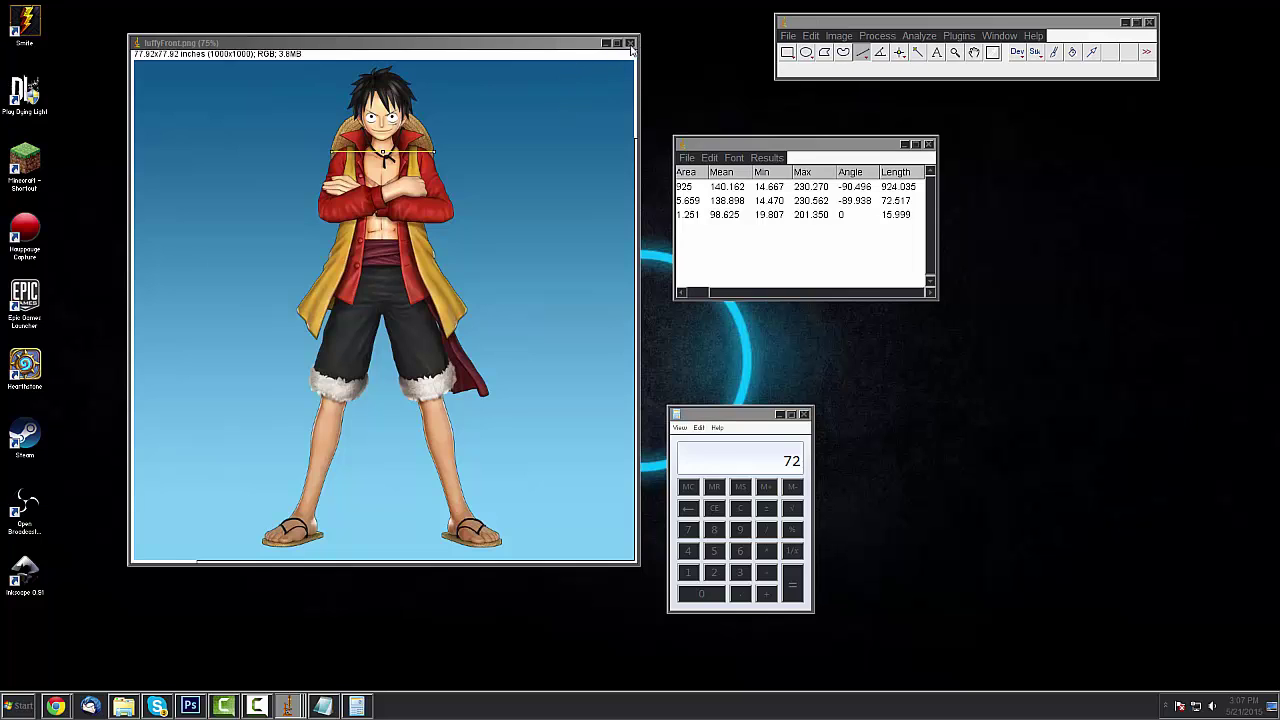
Close the luffyFront image and launch Smite from its desktop shortcut
left_click(630, 43)
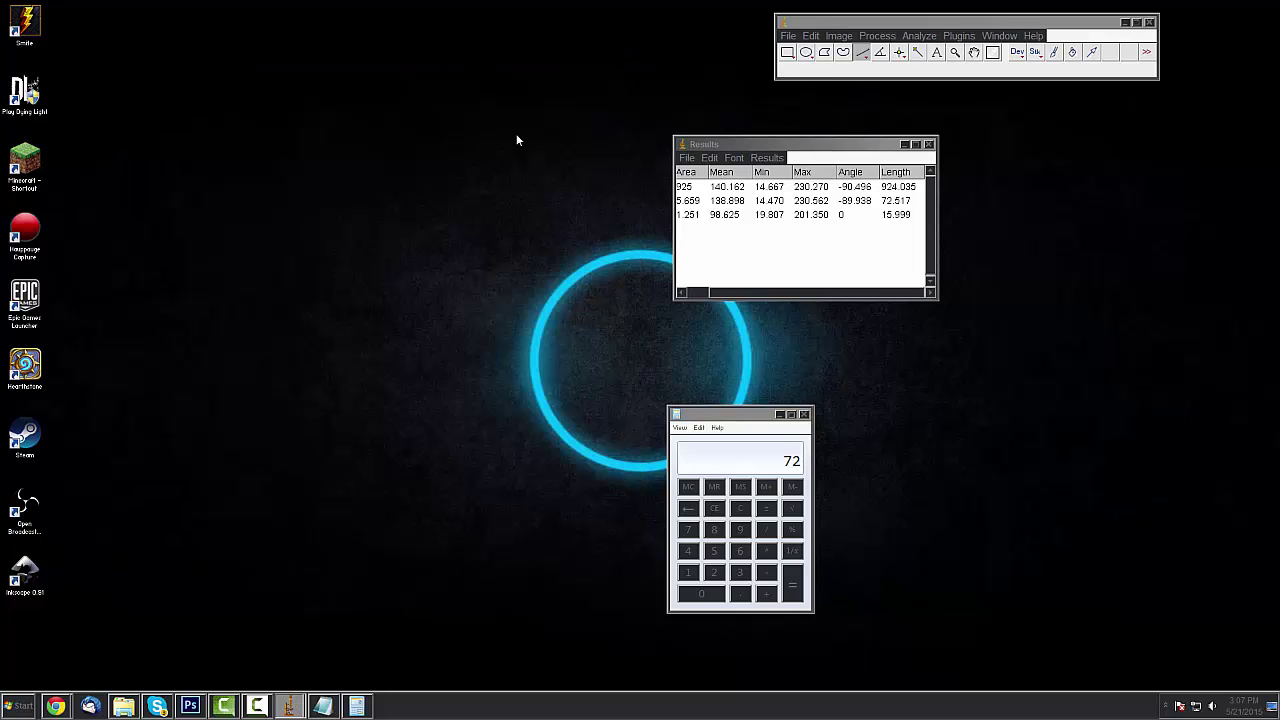
left_click(8, 708)
left_click(18, 30)
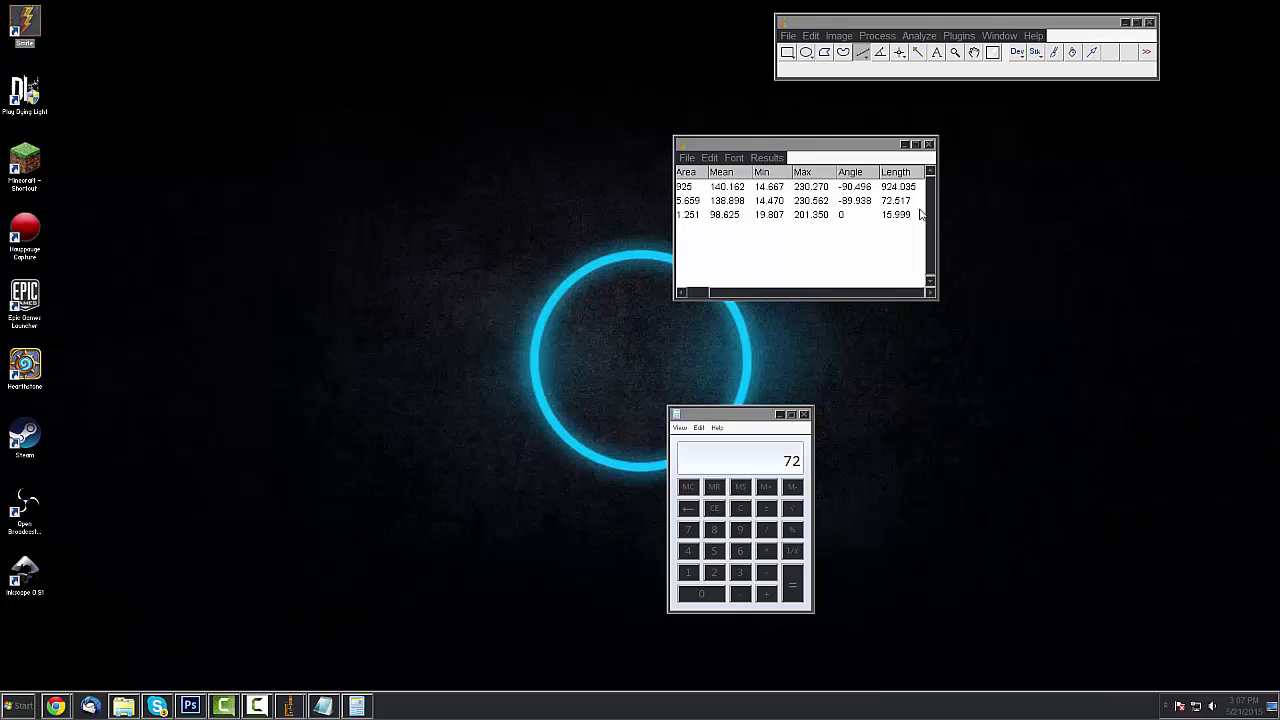
double_click(27, 18)
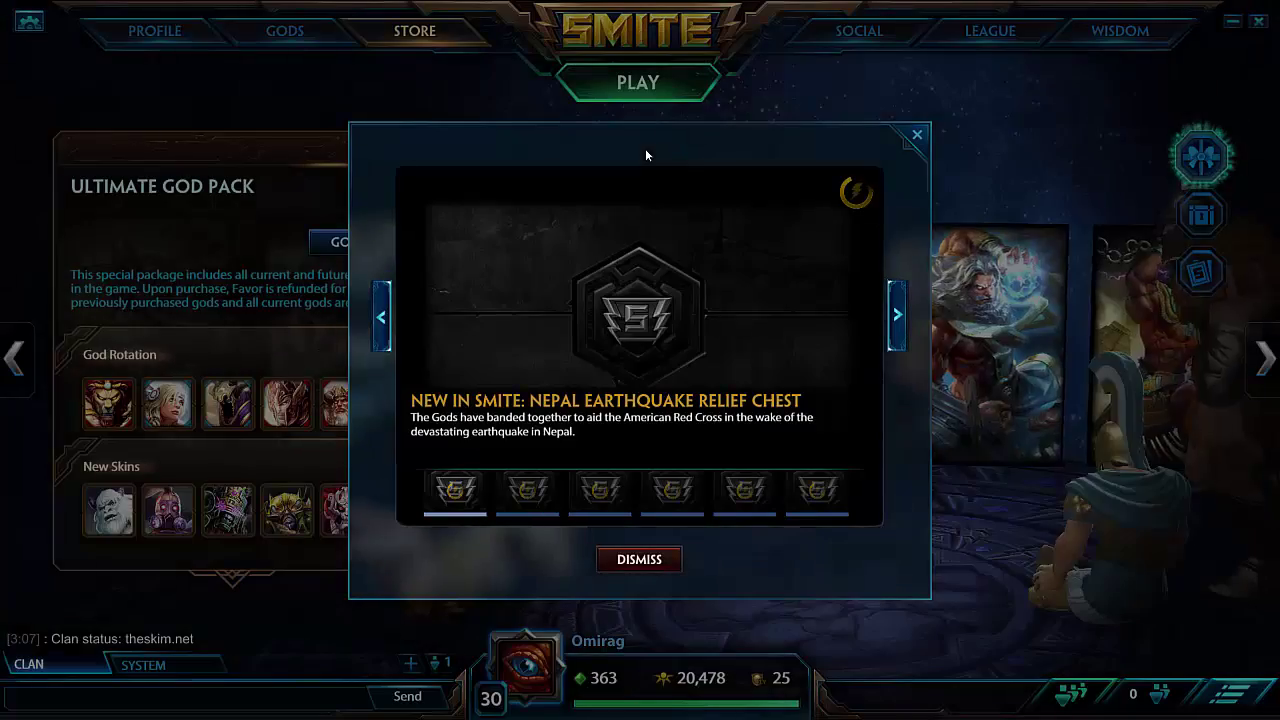
Dismiss the Smite news popup and collect today's daily Favor reward
left_click(915, 135)
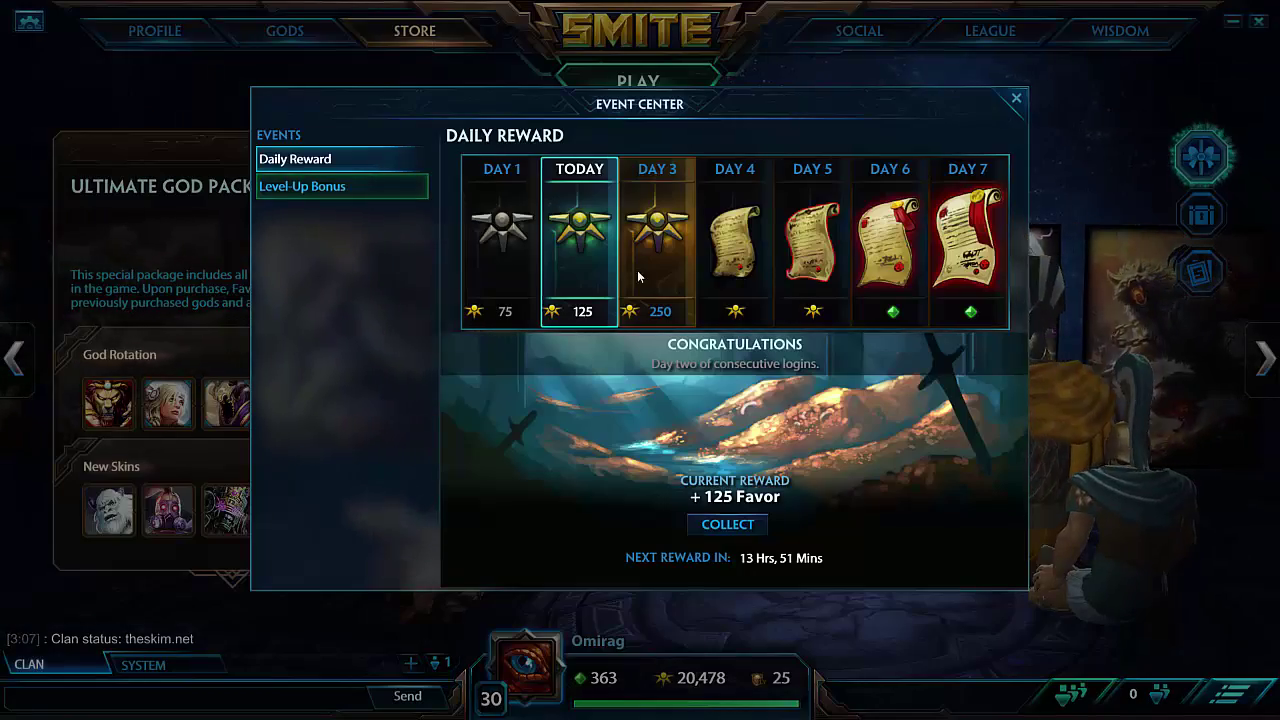
left_click(728, 524)
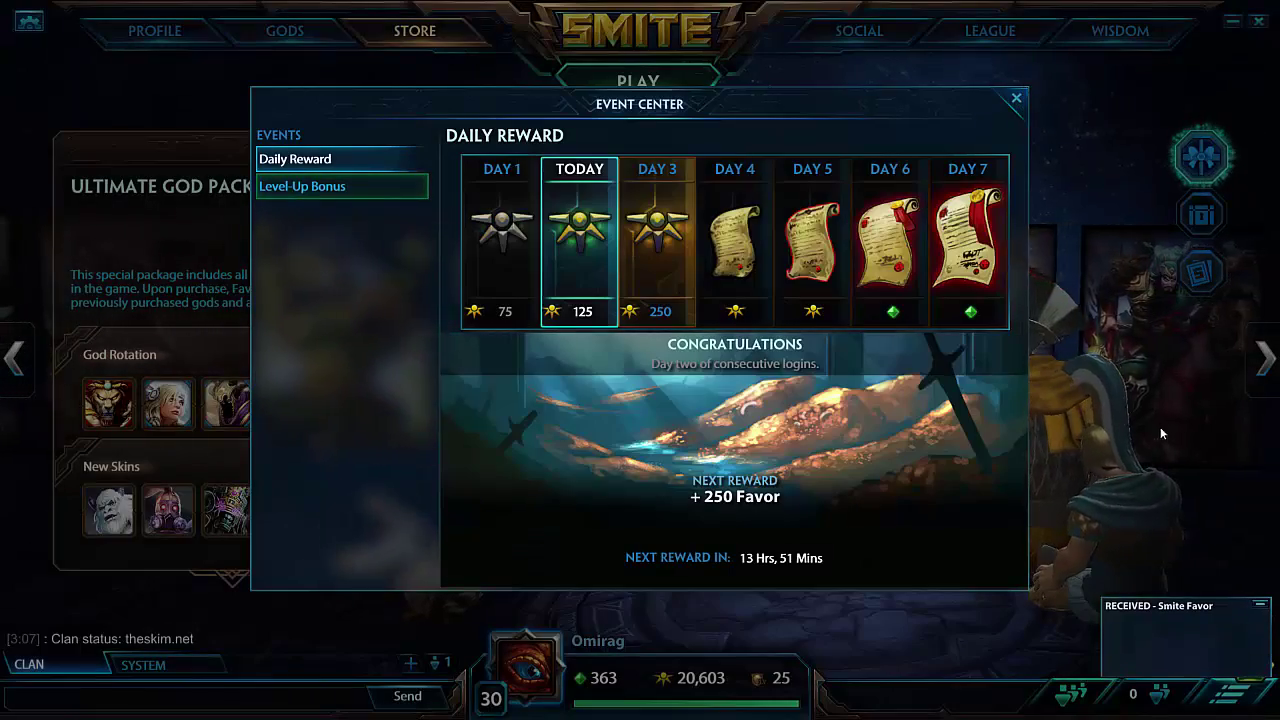
left_click(1016, 98)
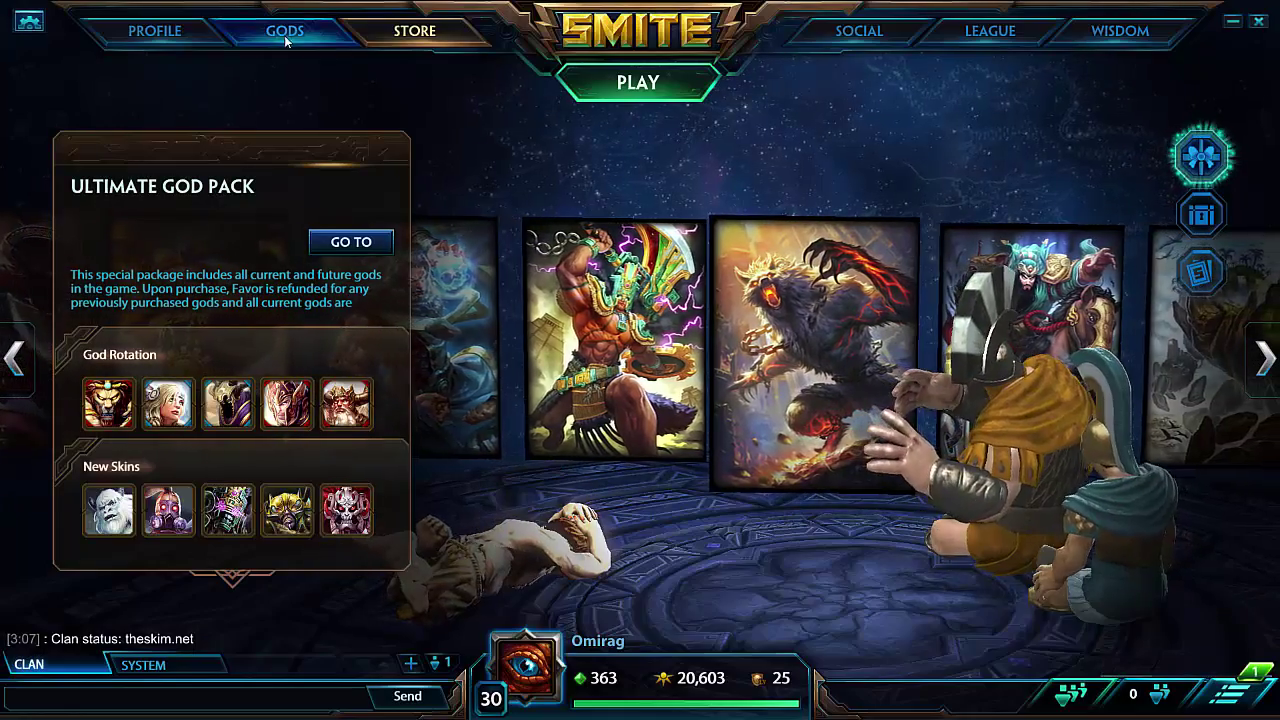
Open Anhur's skins page from GODS and rotate his model to show the spear
left_click(305, 40)
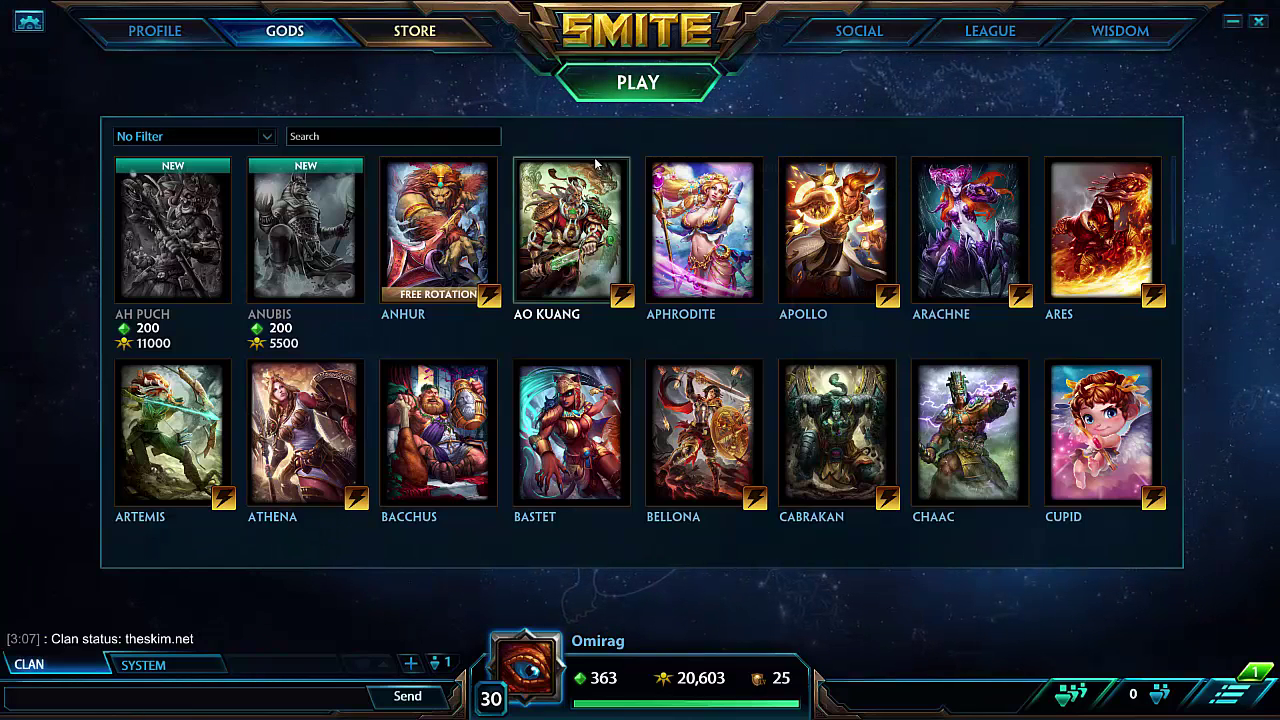
left_click(481, 200)
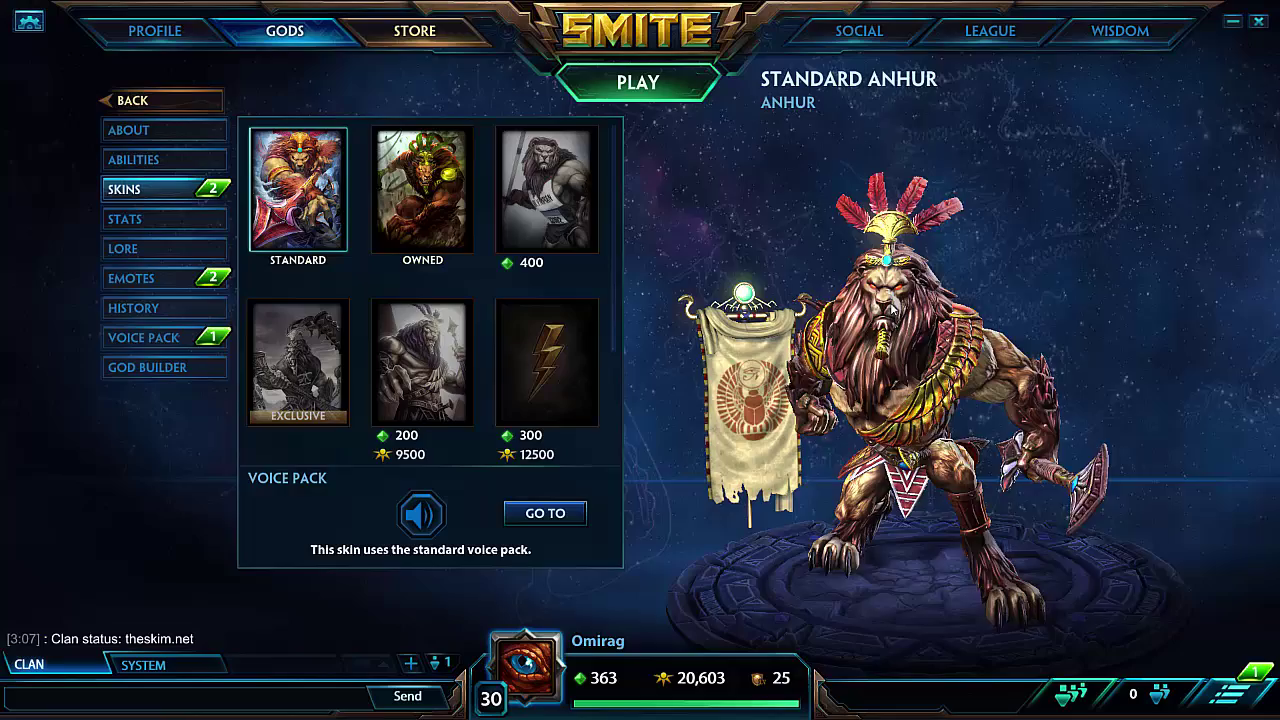
left_click_drag(831, 244, 920, 337)
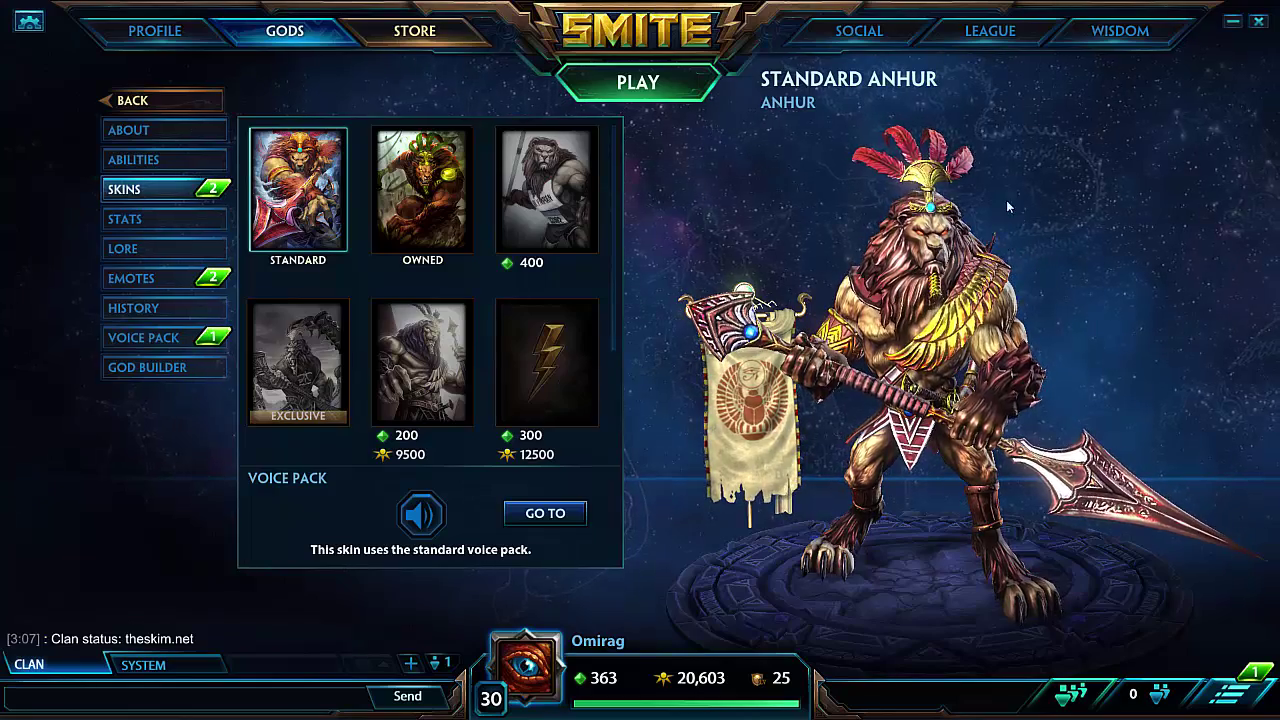
key("alt+space")
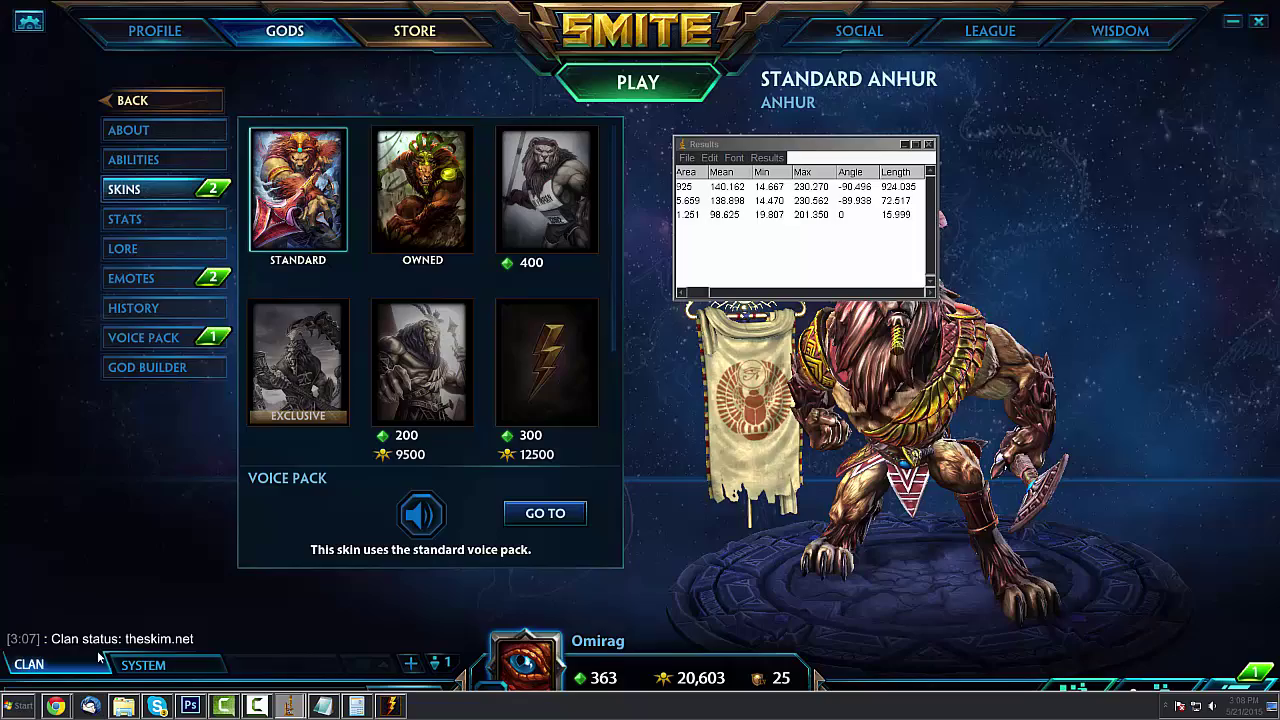
key("super")
Paste the Smite screenshot into a new Paint canvas and maximize the window
type("snip")
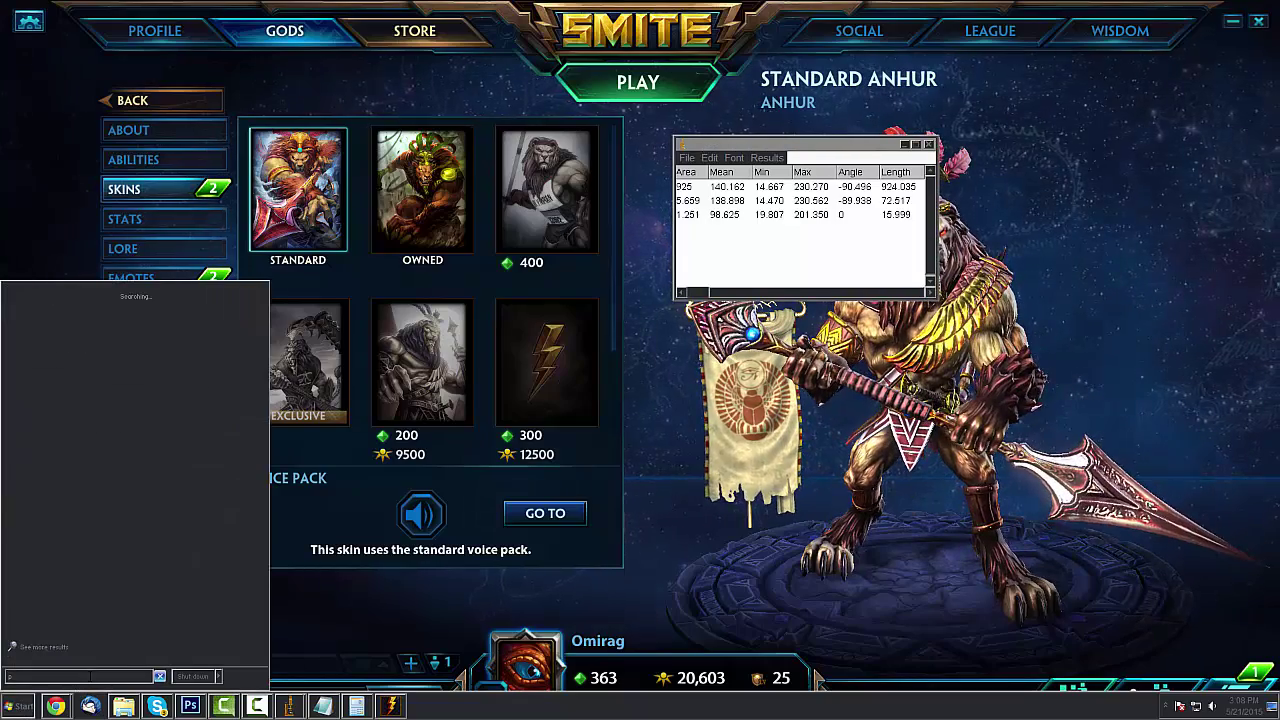
key("Return")
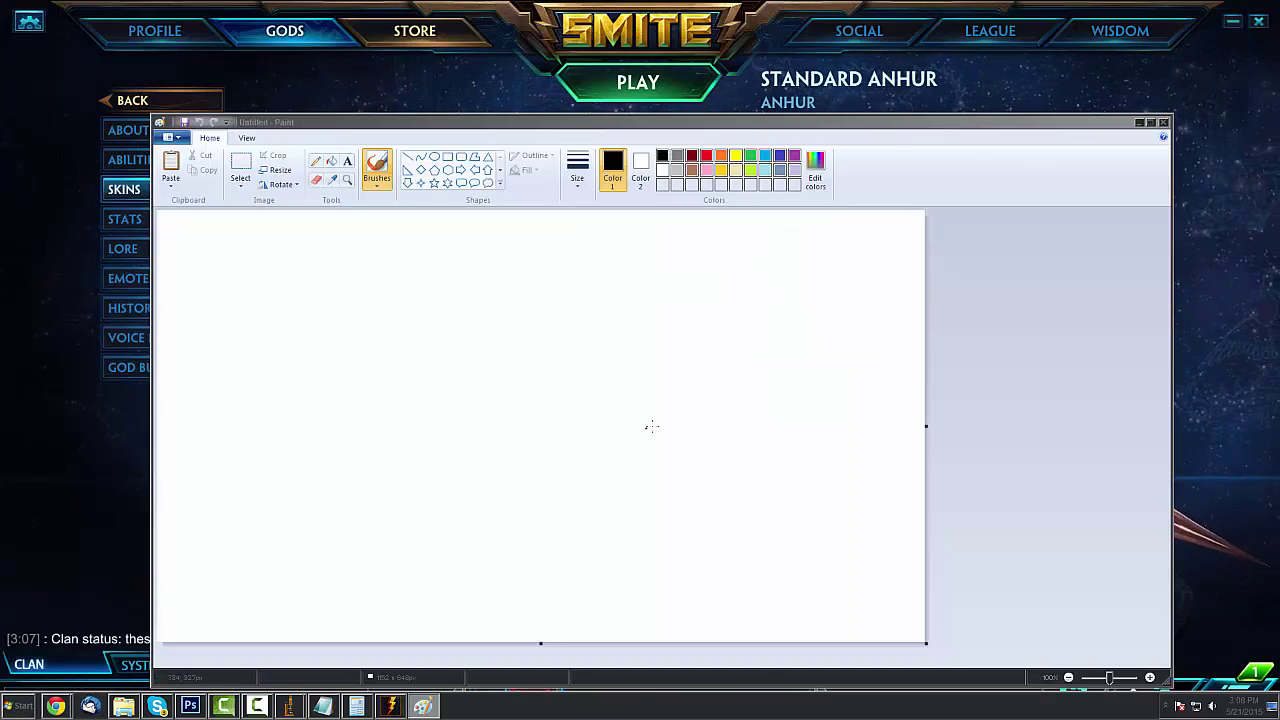
key("ctrl+v")
mouse_move(816, 135)
left_mouse_down()
mouse_move(750, 60)
mouse_move(746, 22)
left_mouse_up()
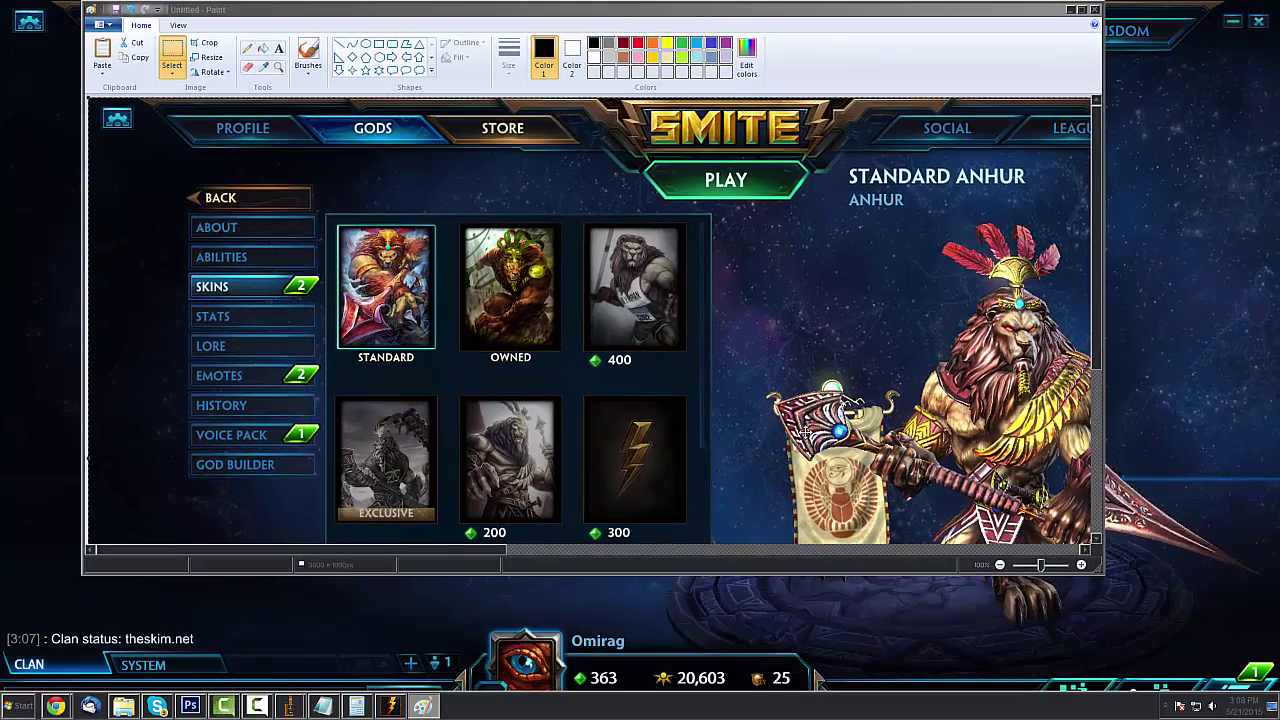
mouse_move(470, 553)
left_mouse_down()
mouse_move(690, 553)
mouse_move(650, 553)
left_mouse_up()
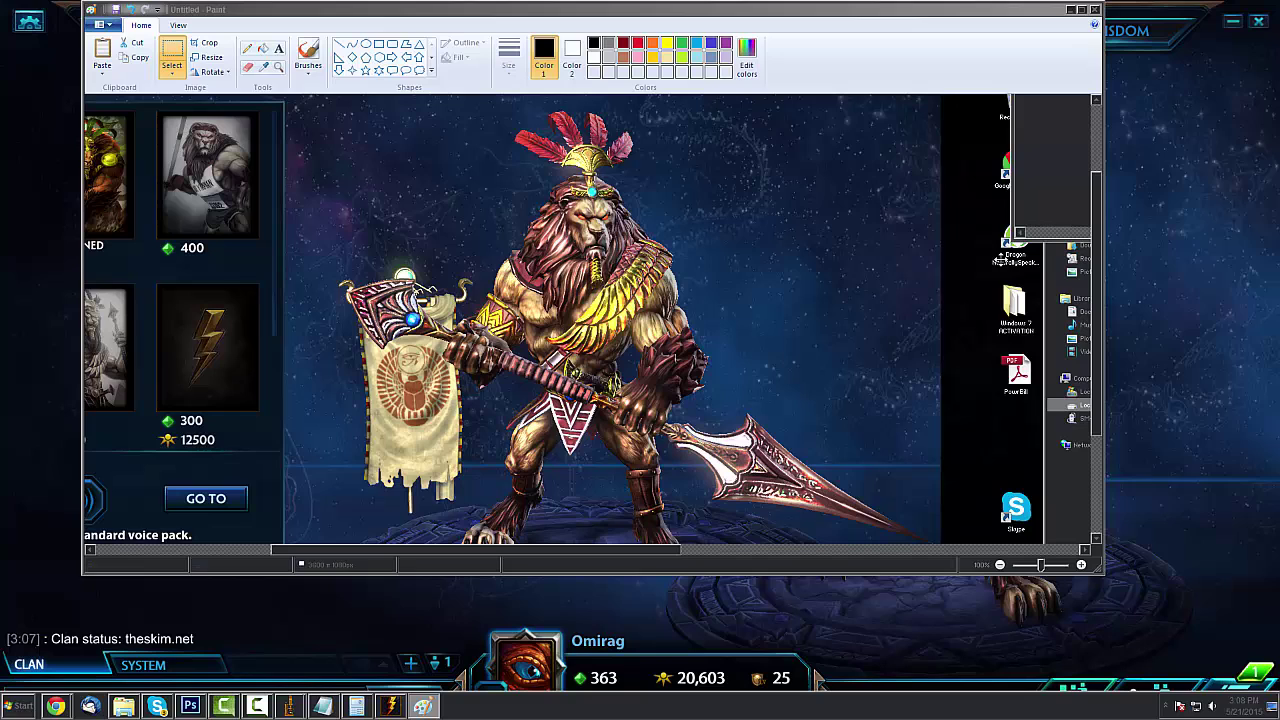
key("super+Up")
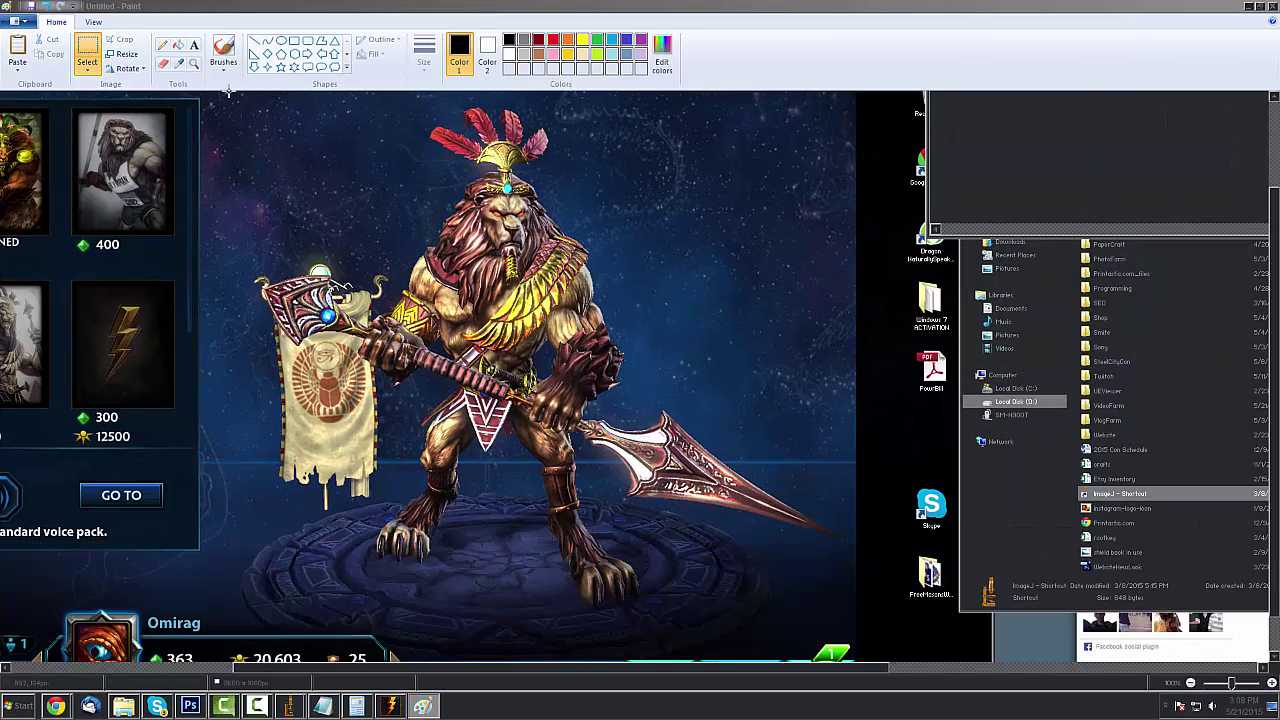
Crop the picture to the Anhur figure and save it as Anhur in D:\crop
mouse_move(226, 94)
left_mouse_down()
mouse_move(686, 600)
mouse_move(858, 620)
left_mouse_up()
left_click(118, 39)
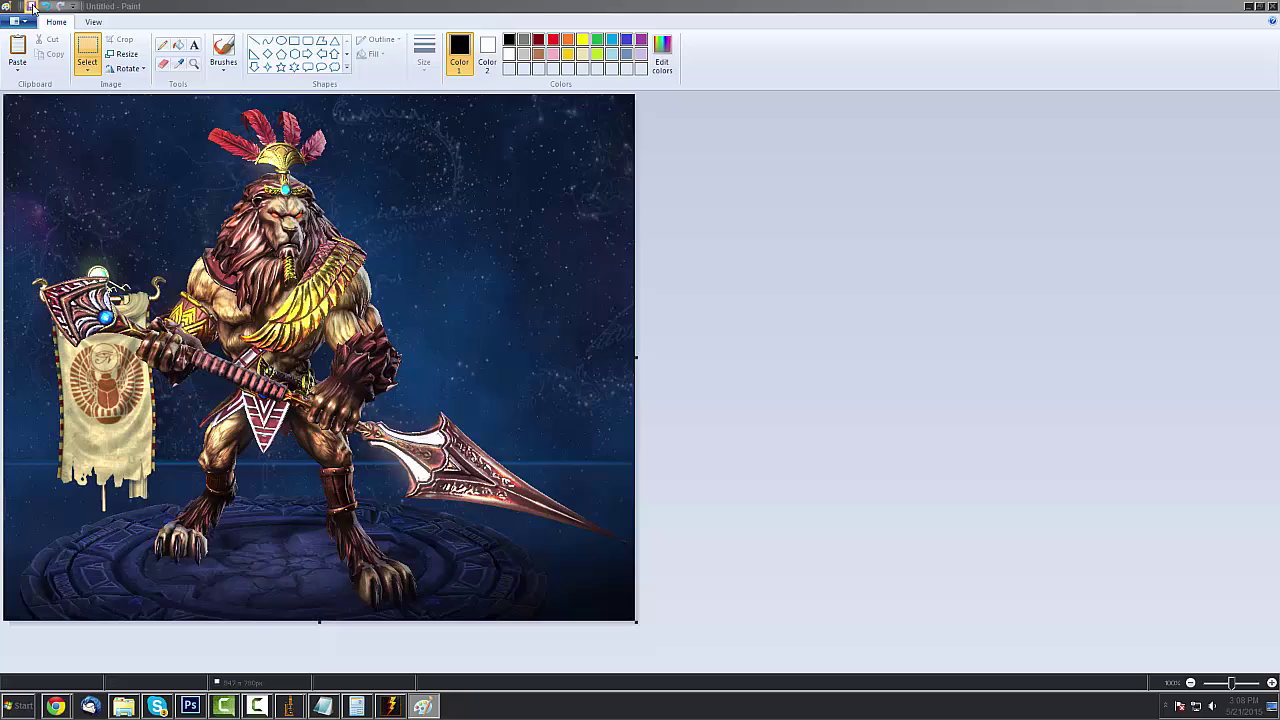
left_click(31, 7)
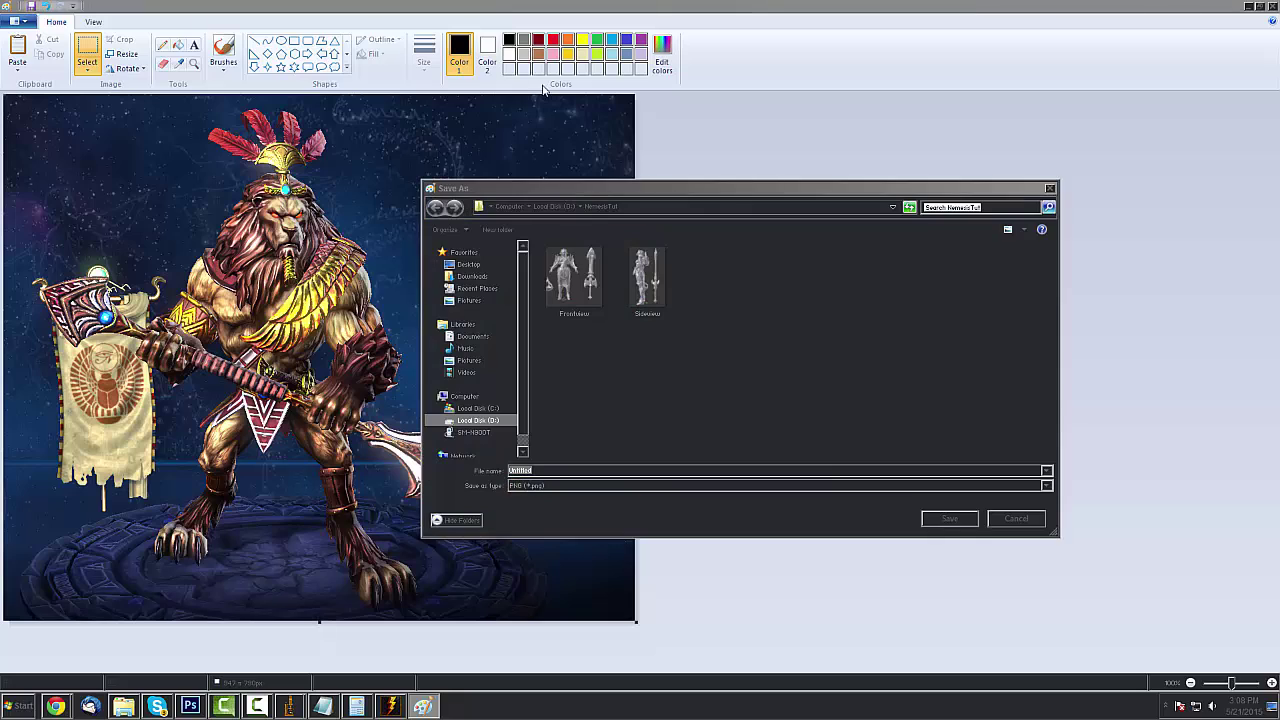
left_click(561, 206)
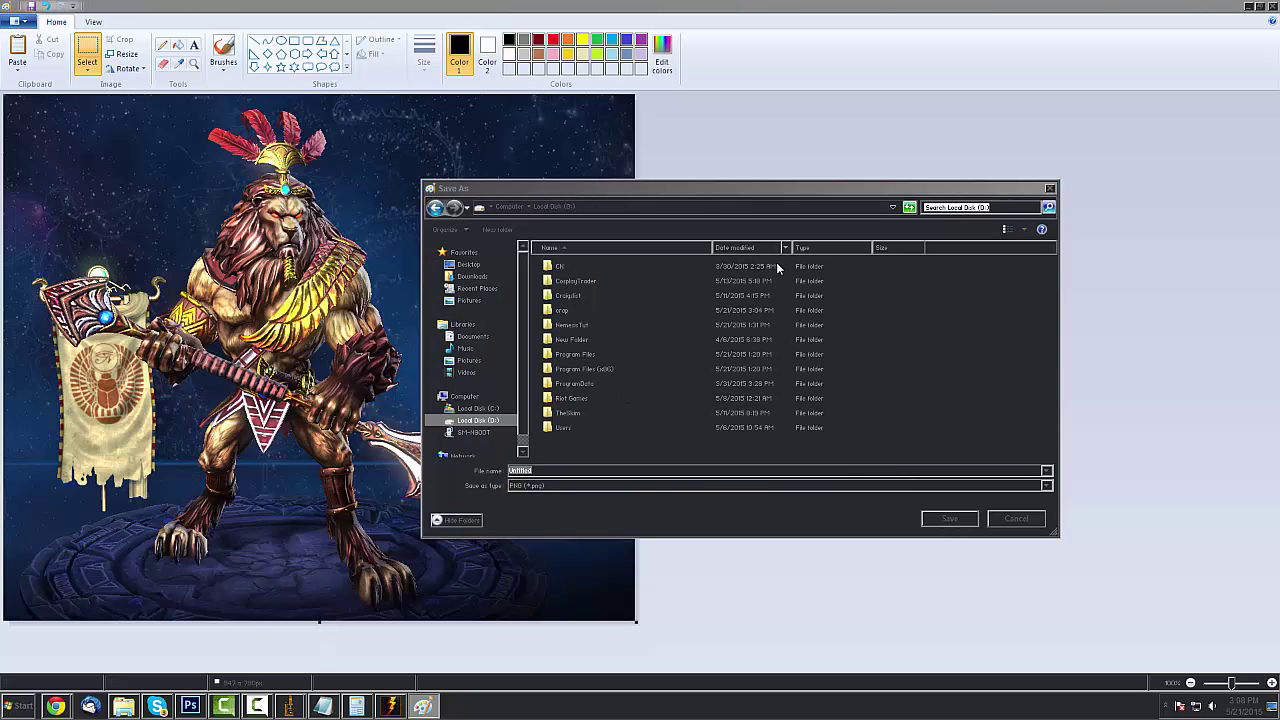
double_click(560, 310)
type("Pn")
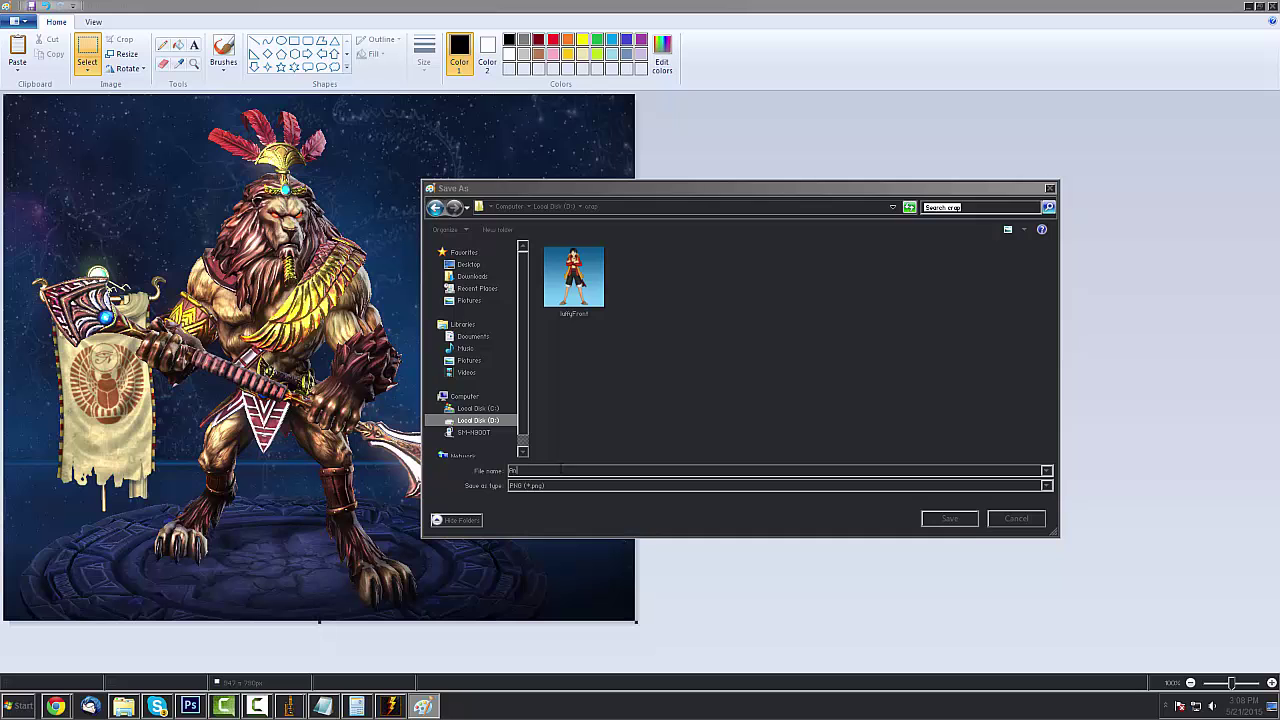
key("Return")
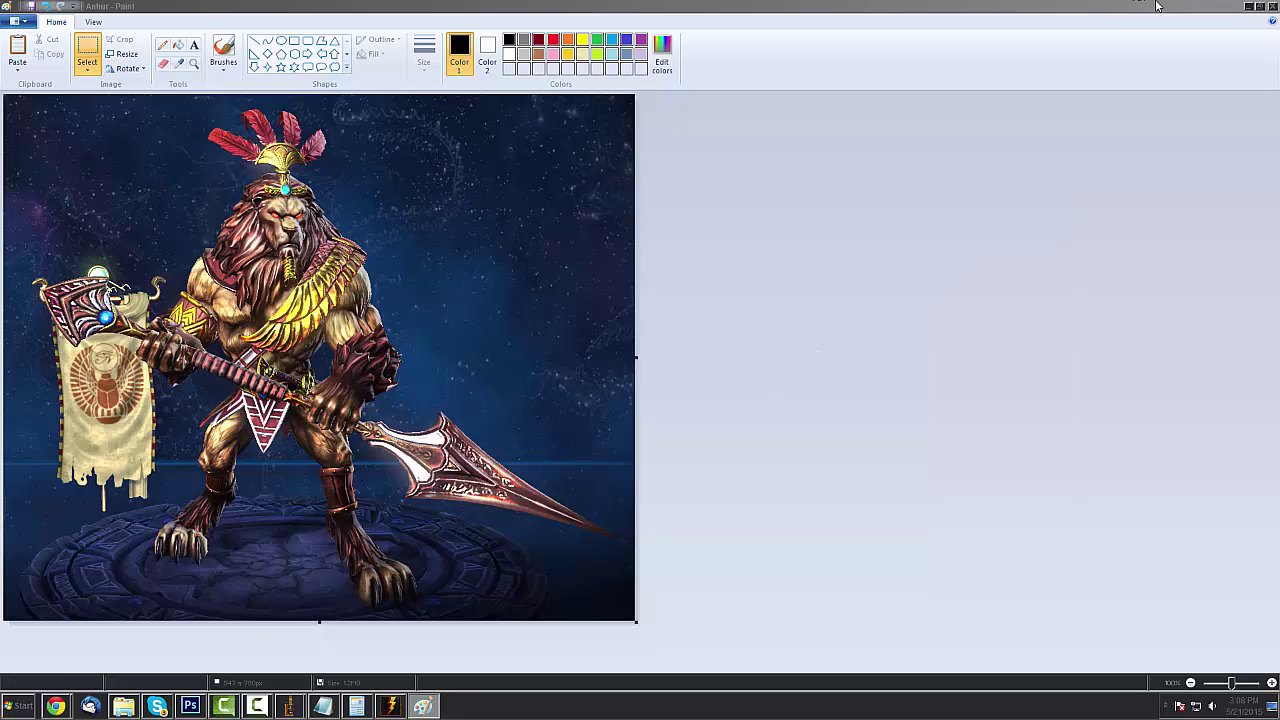
Close Paint and the ImageJ Results window, then confirm exiting Smite
left_click(1273, 7)
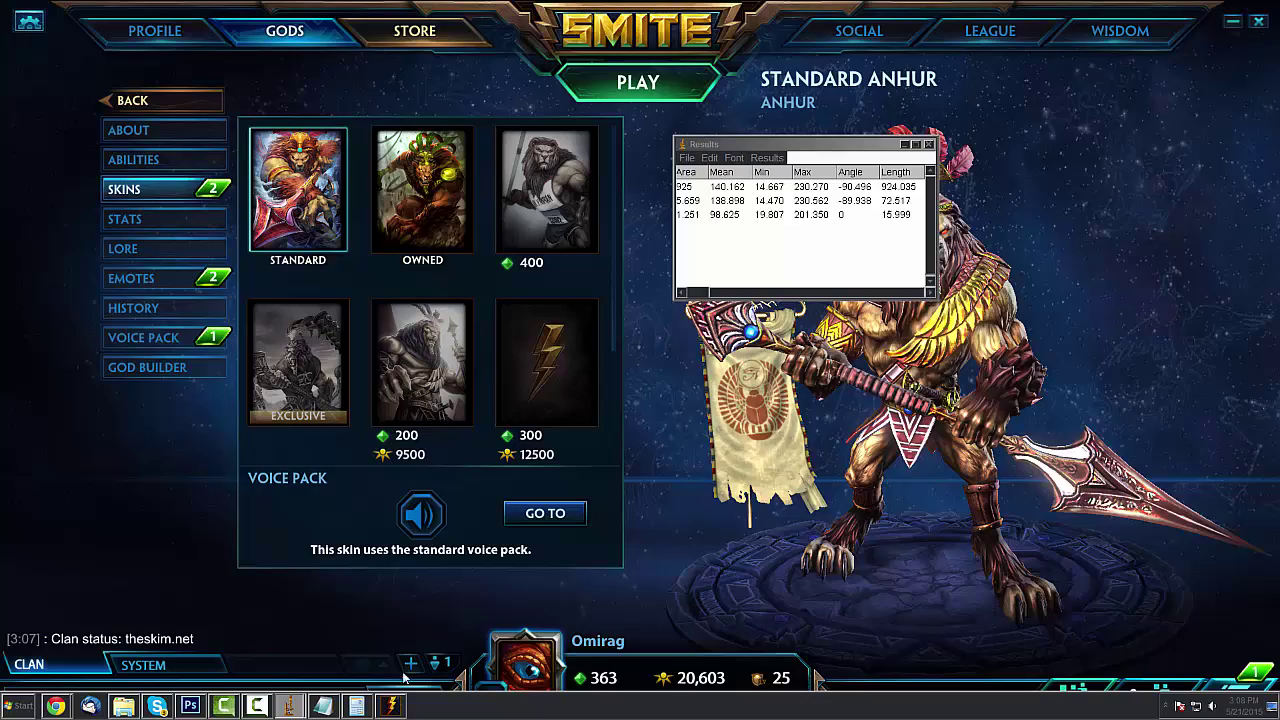
left_click(928, 144)
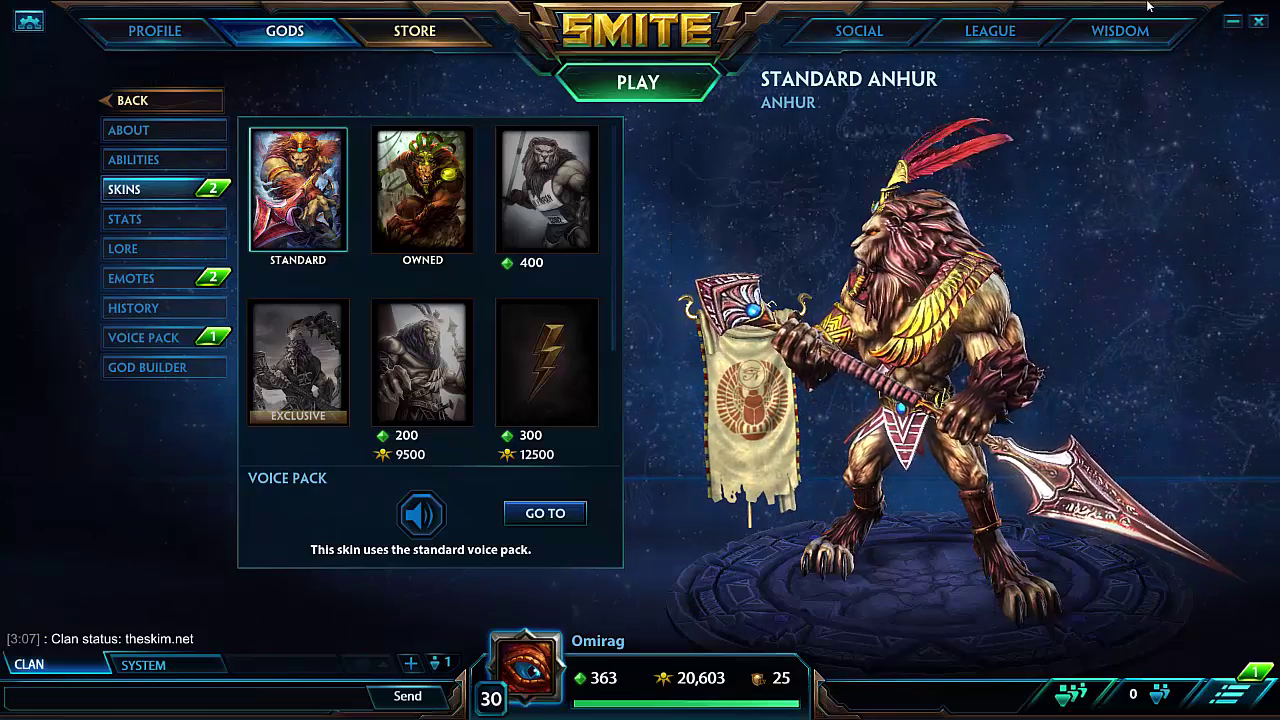
key("Escape")
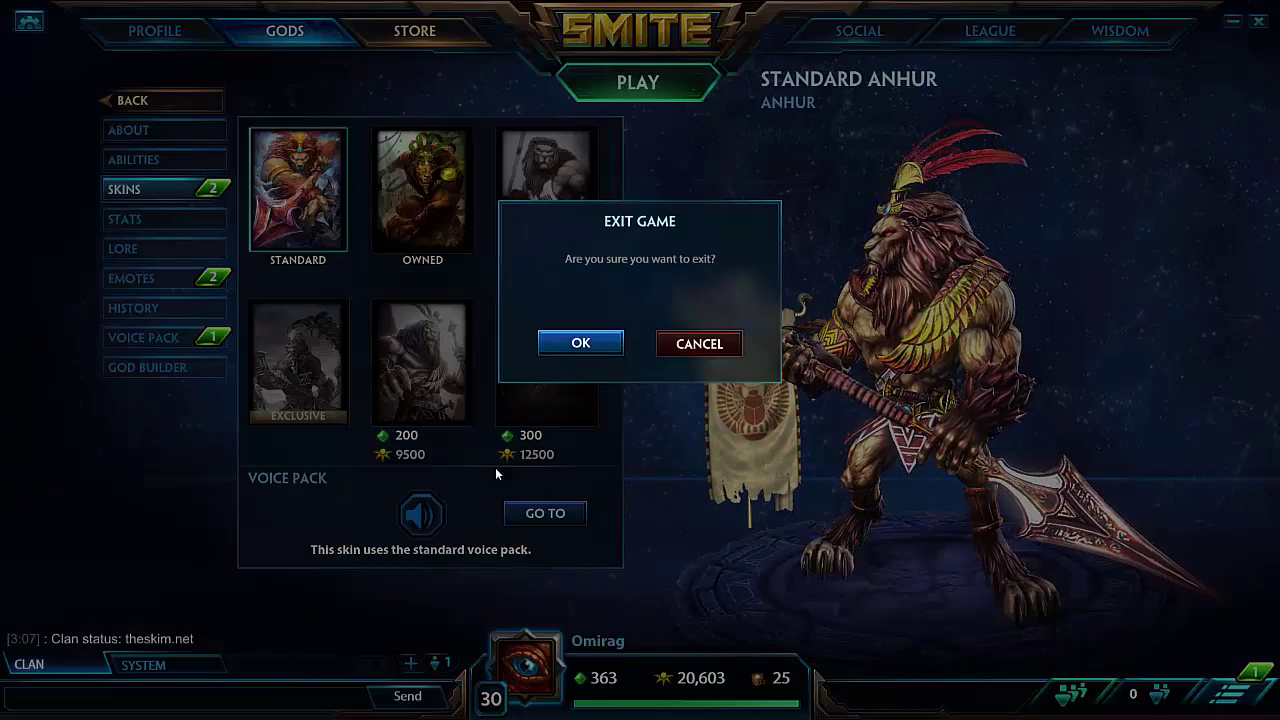
key("Return")
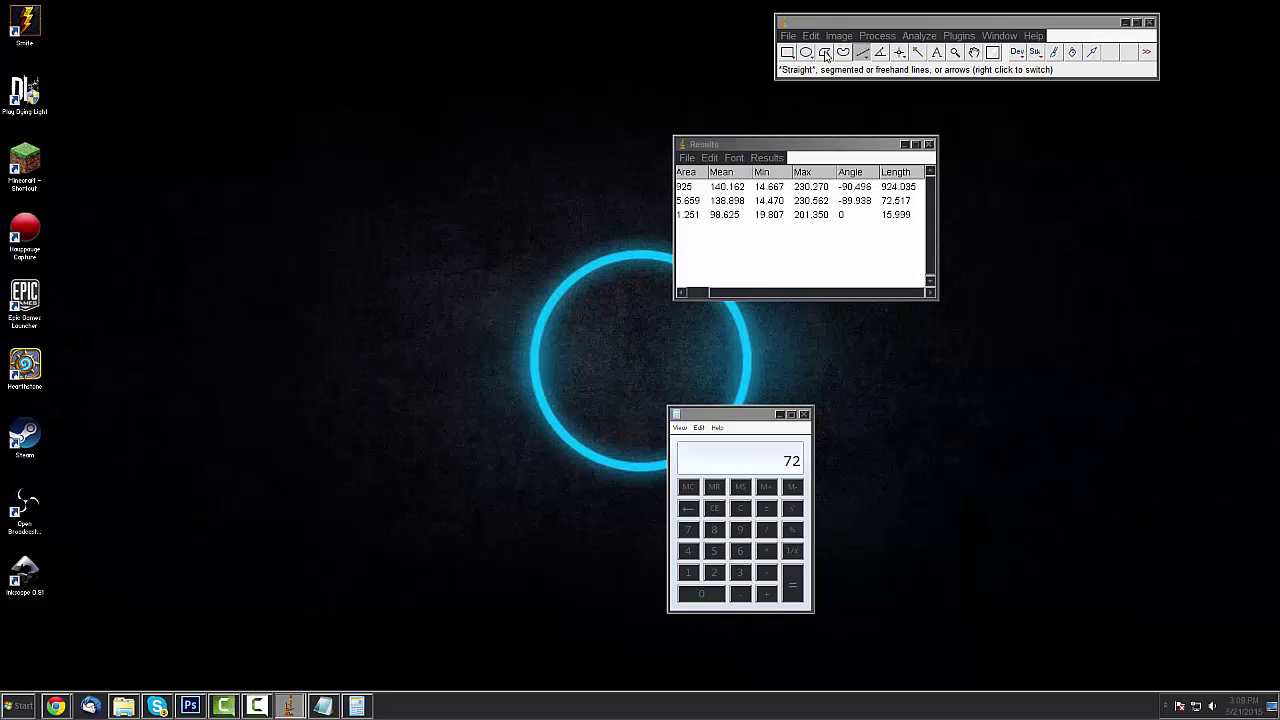
Open the Anhur.png image in ImageJ
left_click(788, 35)
left_click(800, 72)
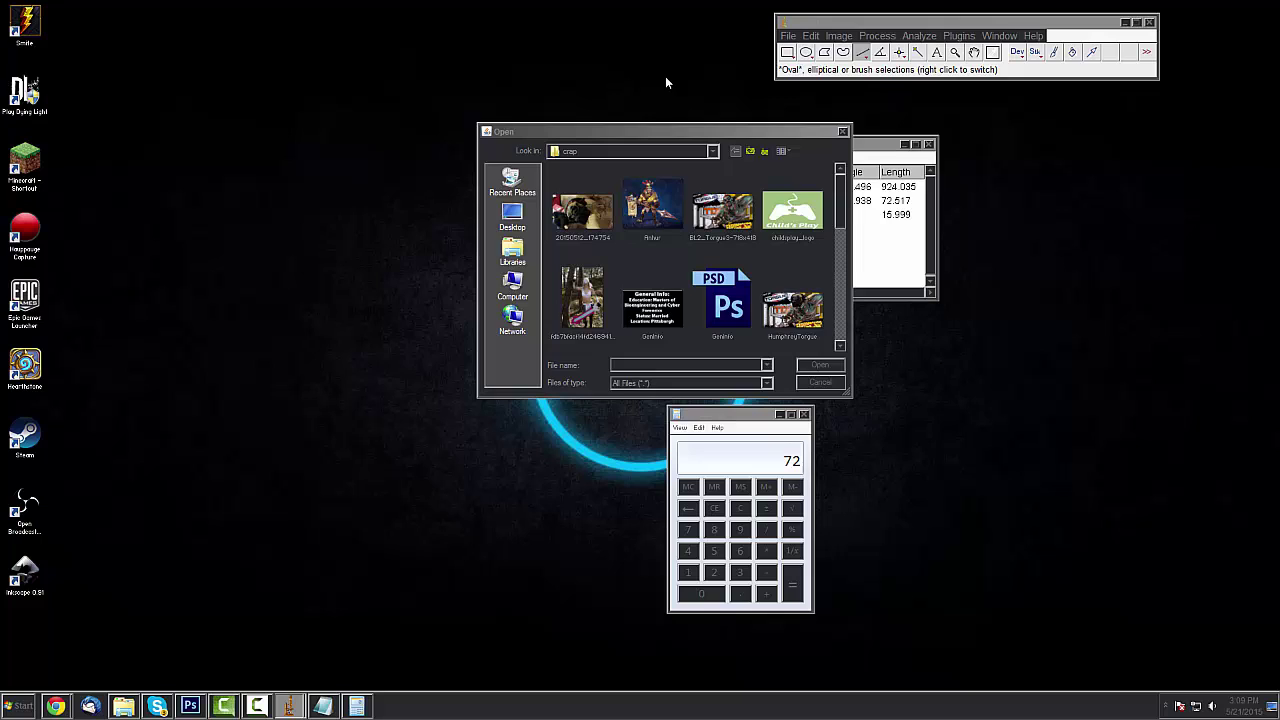
left_click_drag(646, 128, 461, 96)
double_click(471, 174)
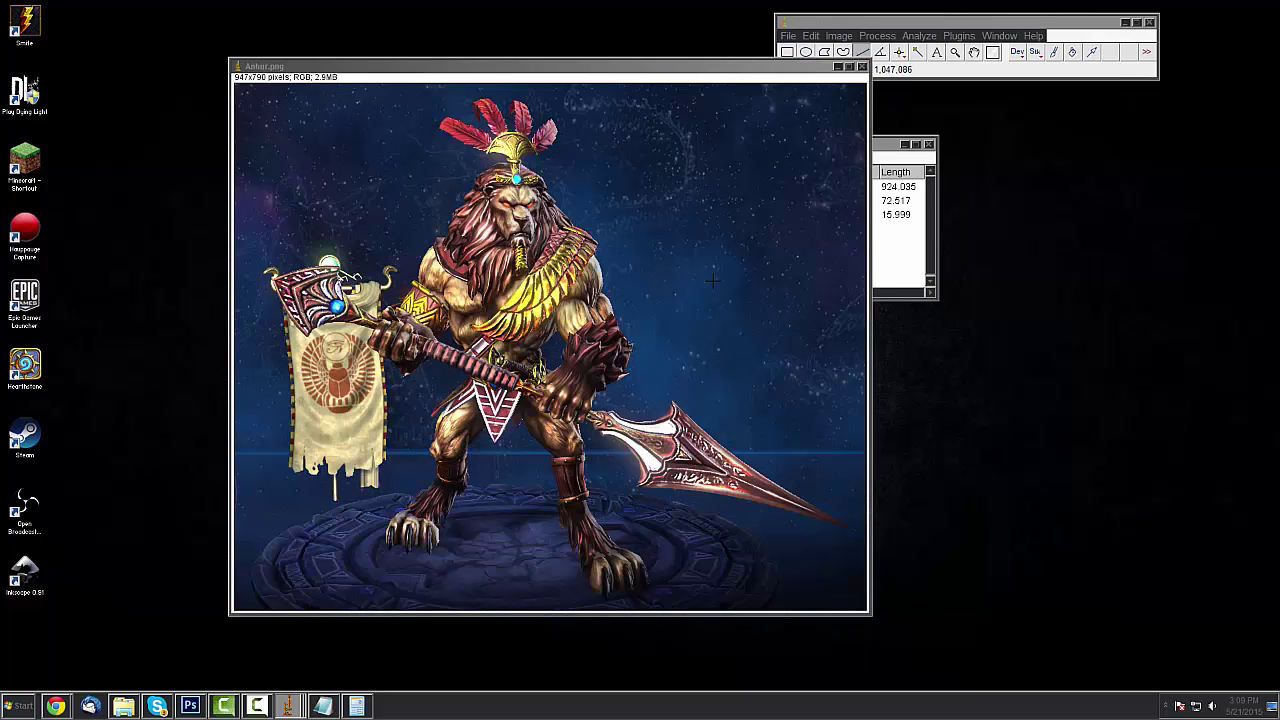
Measure a head-to-feet line on Anhur, recording a length of 597.302
left_click_drag(514, 176, 497, 548)
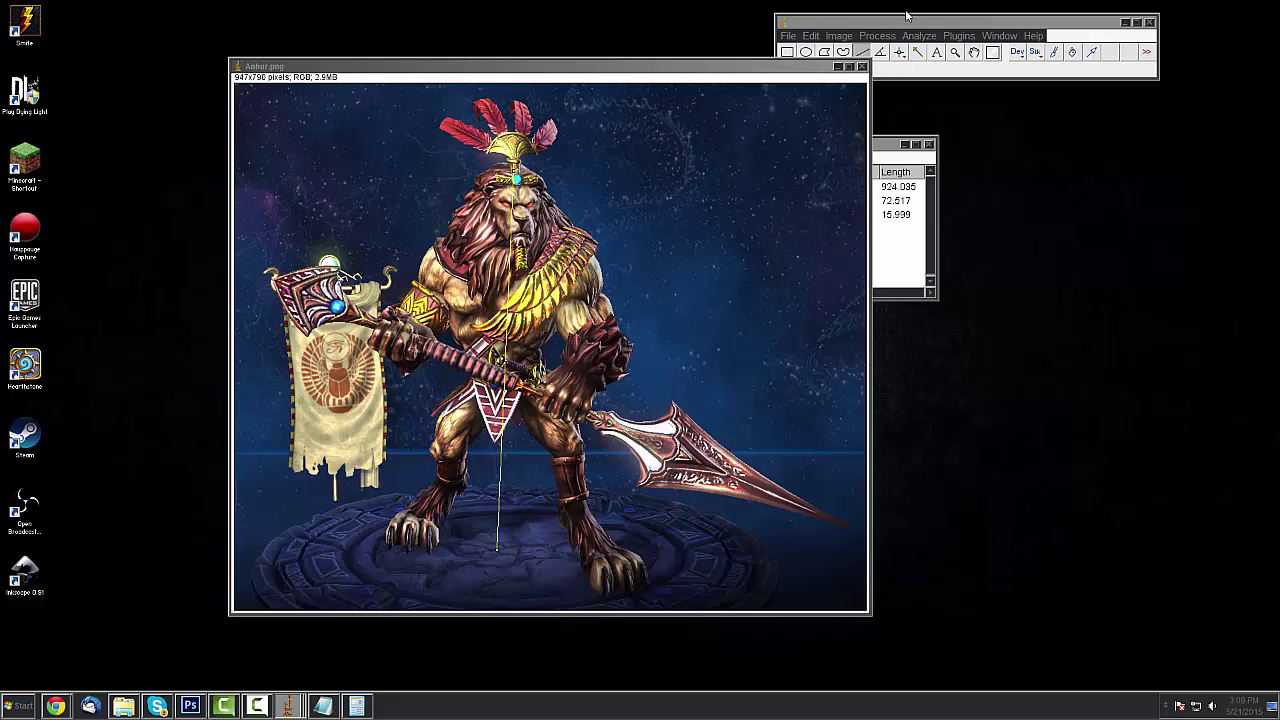
left_click_drag(497, 550, 501, 567)
left_click(877, 36)
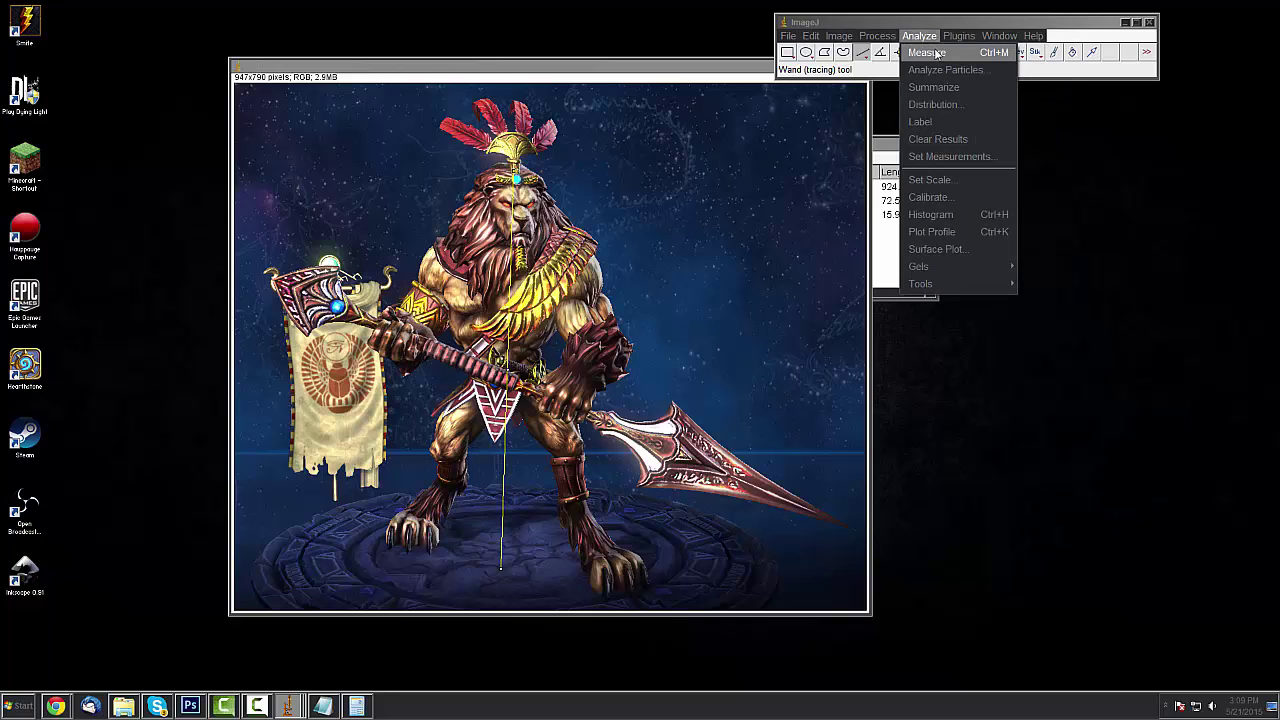
left_click(936, 53)
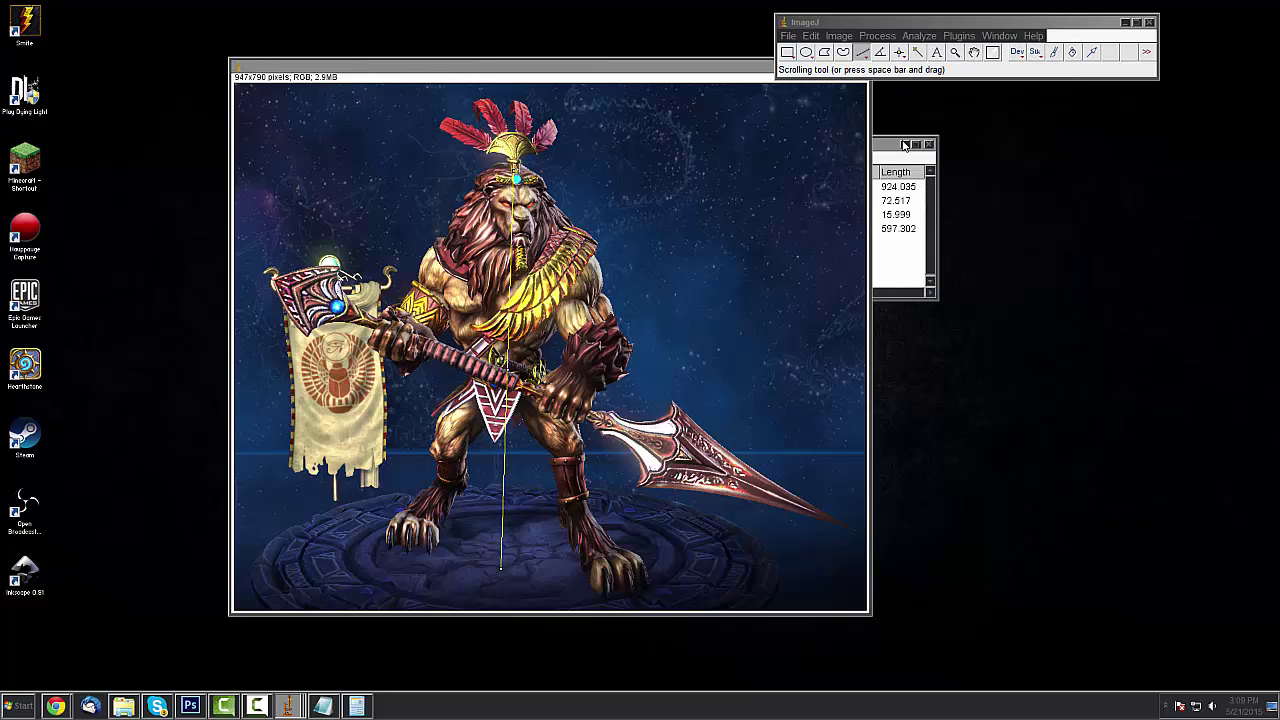
left_click_drag(903, 145, 1080, 172)
left_click_drag(733, 66, 601, 66)
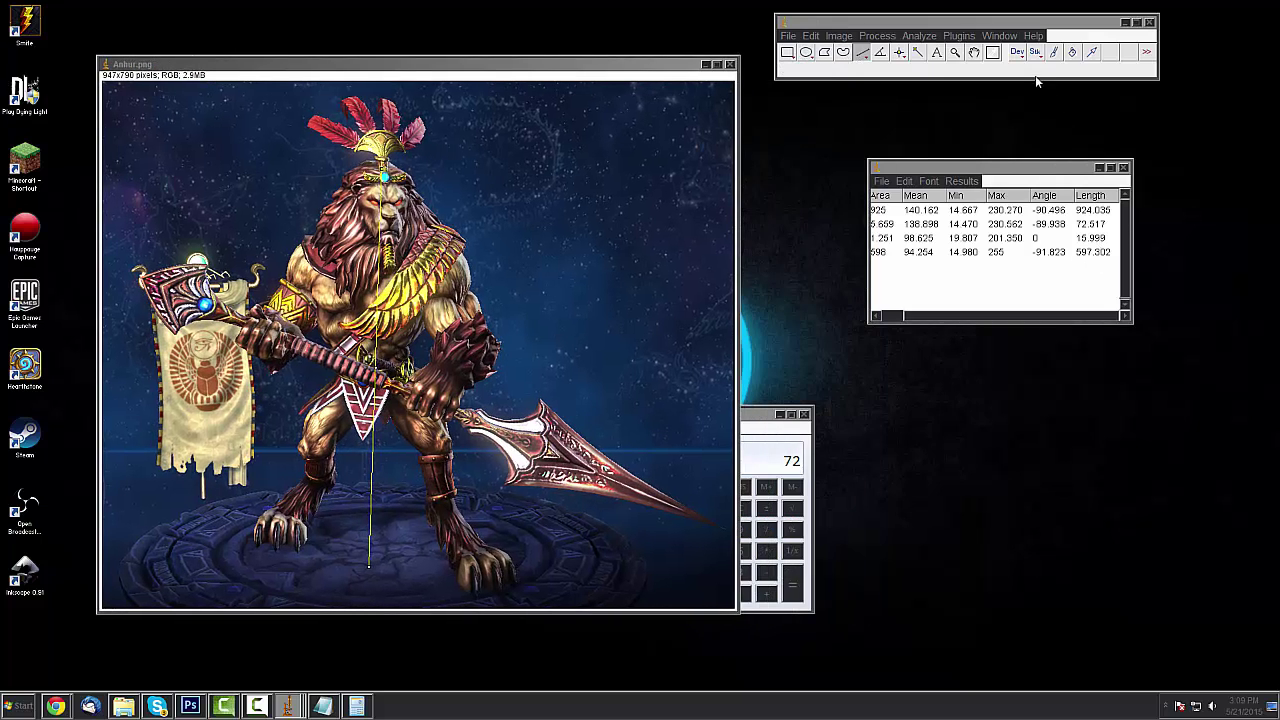
left_click(958, 38)
Set the scale so the height line is 72 in, then re-measure it as 72.000
mouse_move(916, 40)
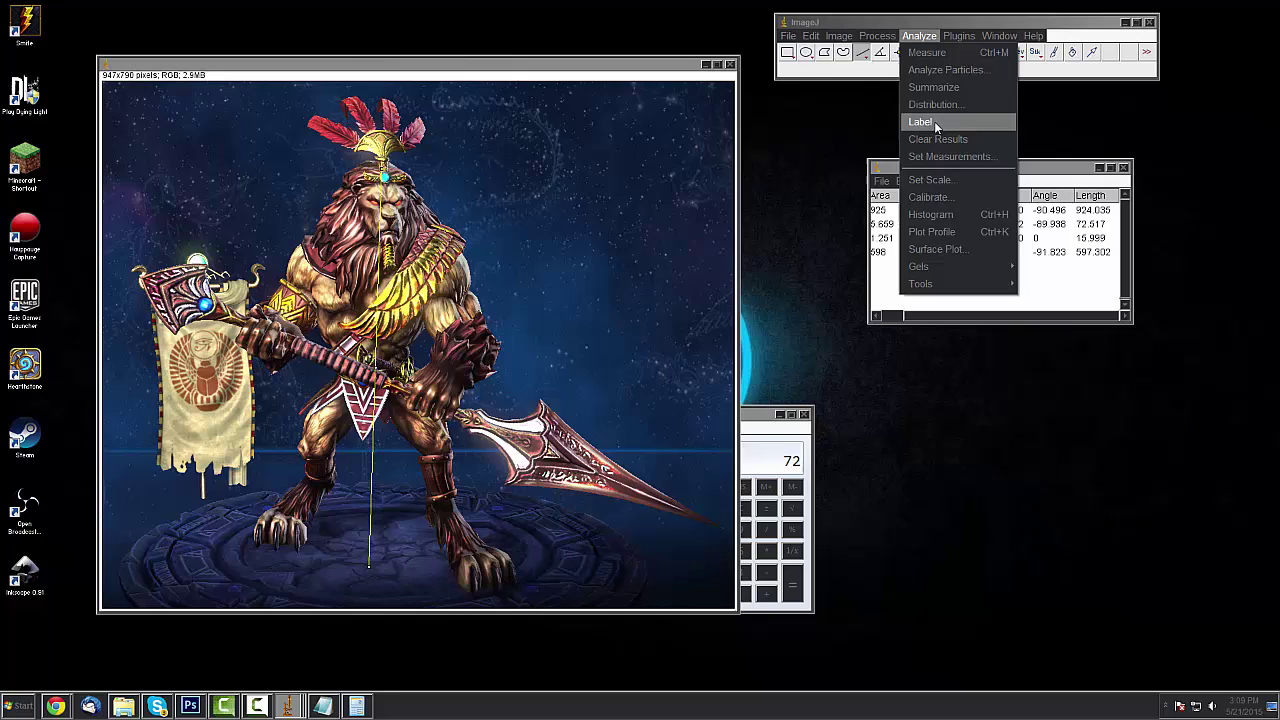
left_click(930, 179)
double_click(676, 176)
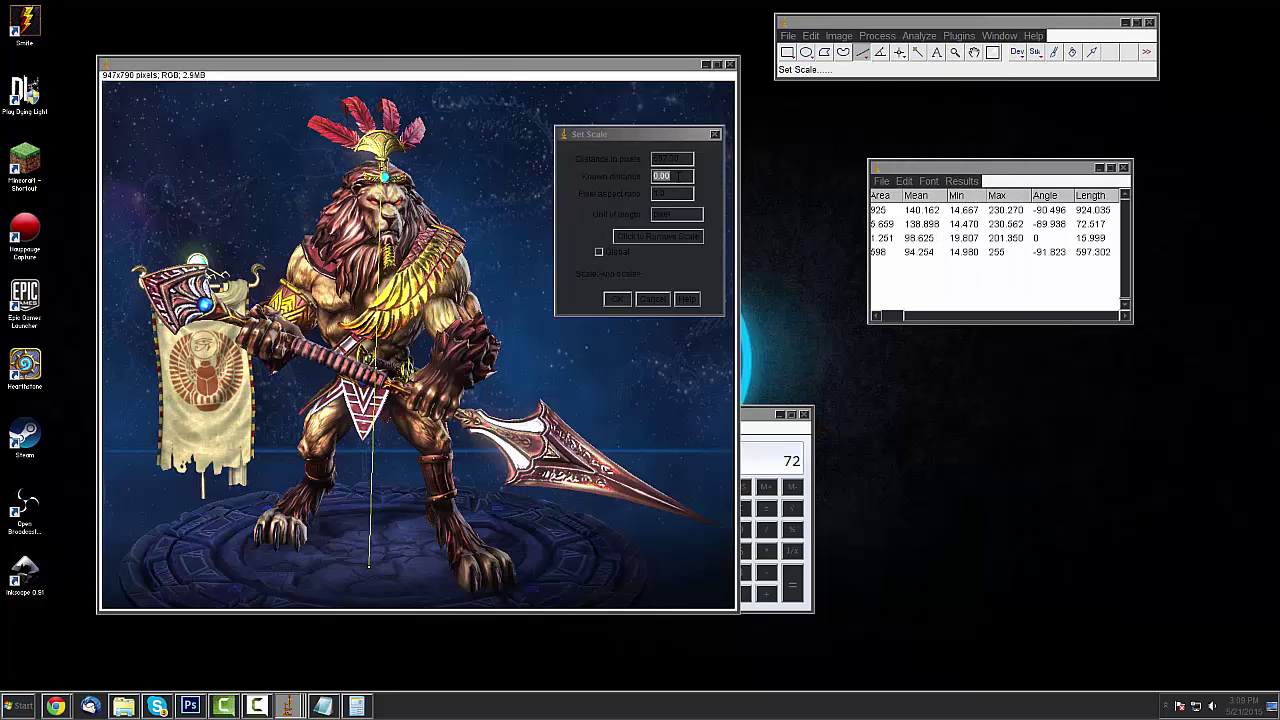
type("72")
double_click(686, 214)
type("inch")
left_click(617, 299)
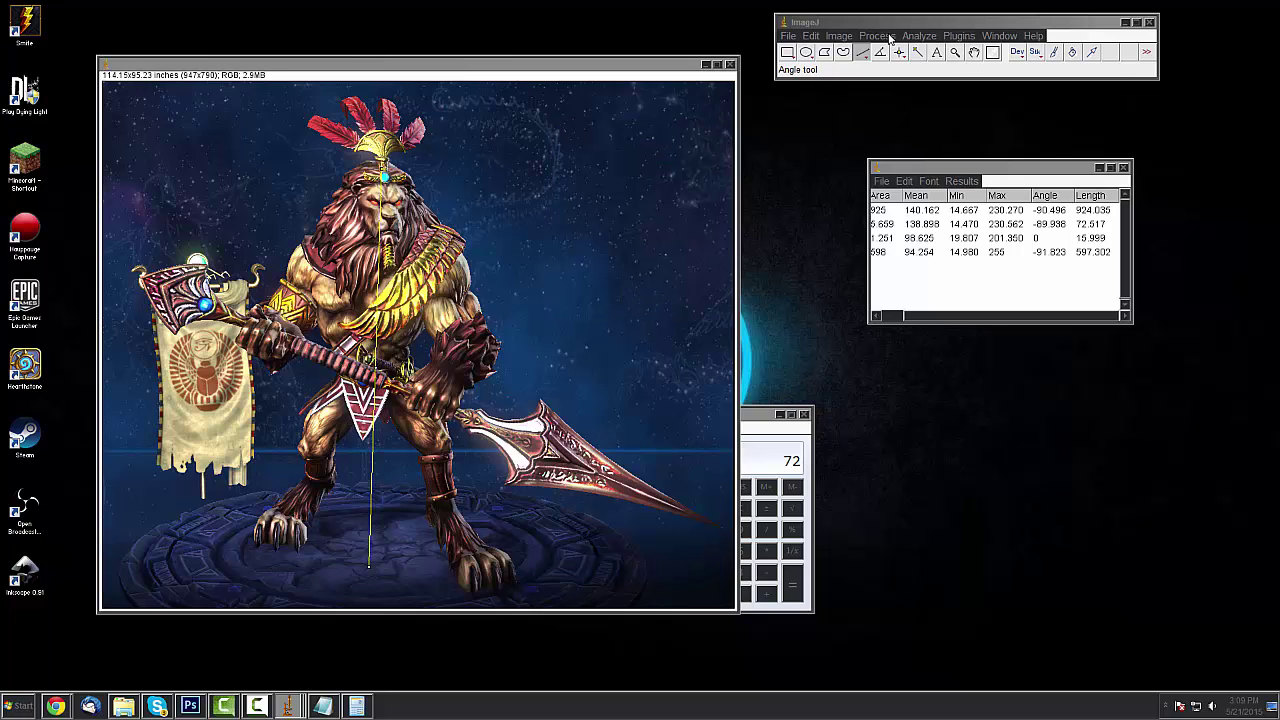
left_click(919, 36)
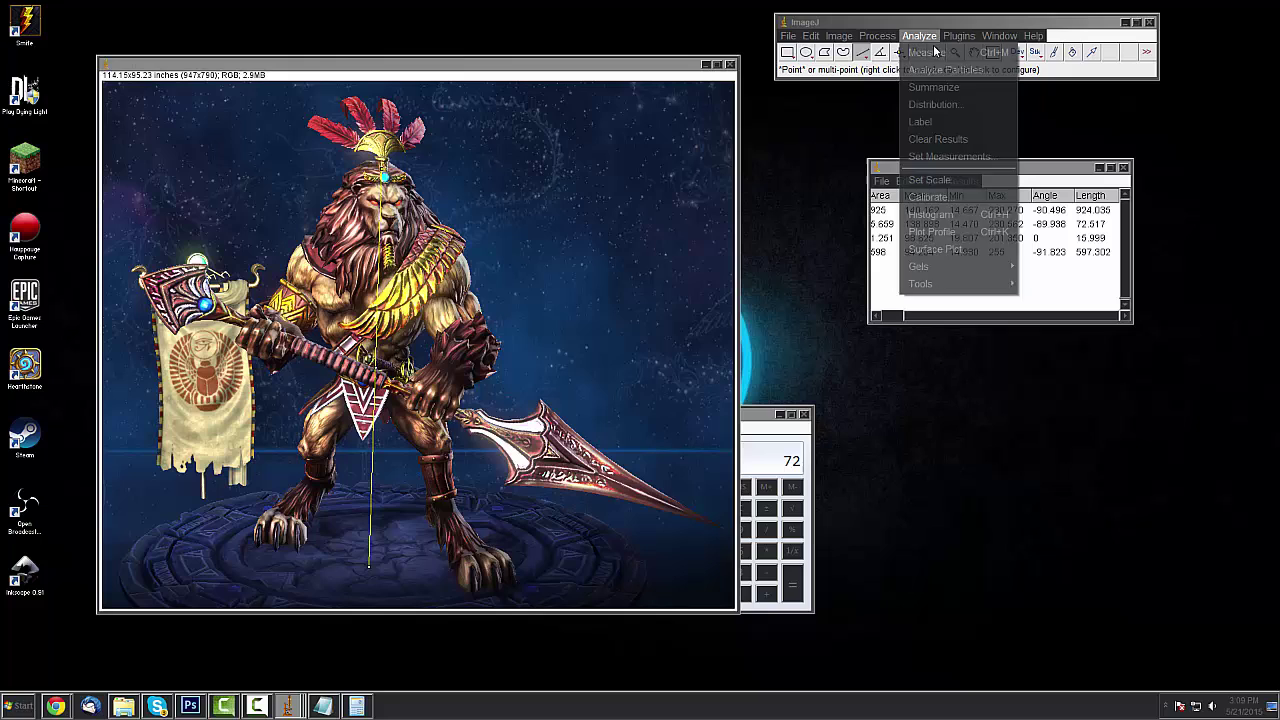
left_click(934, 51)
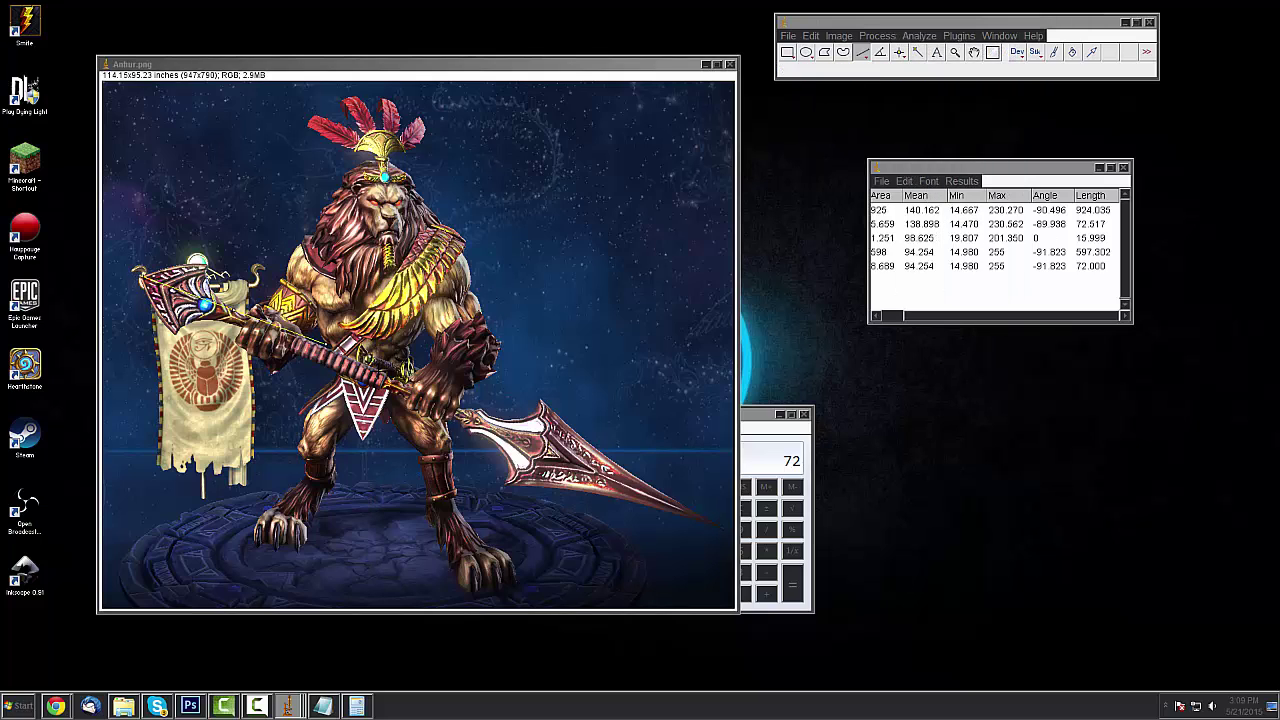
Measure a line along the spear, recording 114.516 inches
left_click_drag(140, 278, 724, 525)
left_click(928, 38)
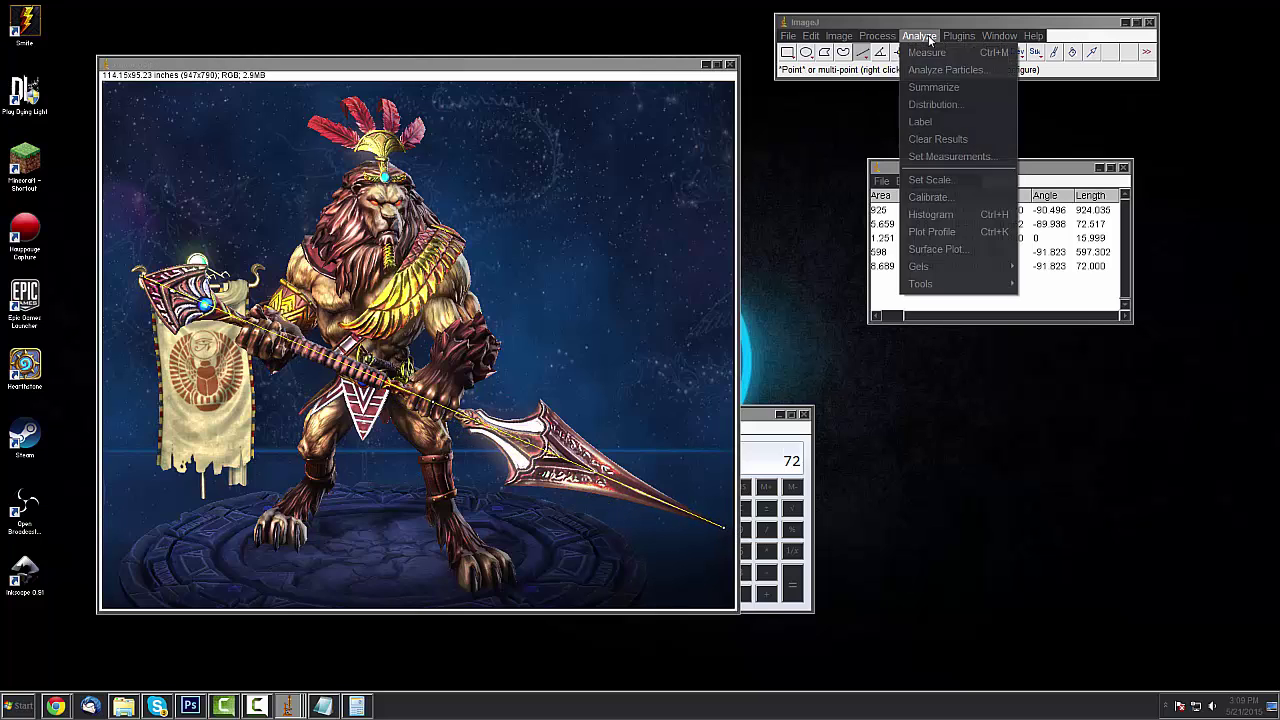
left_click(926, 52)
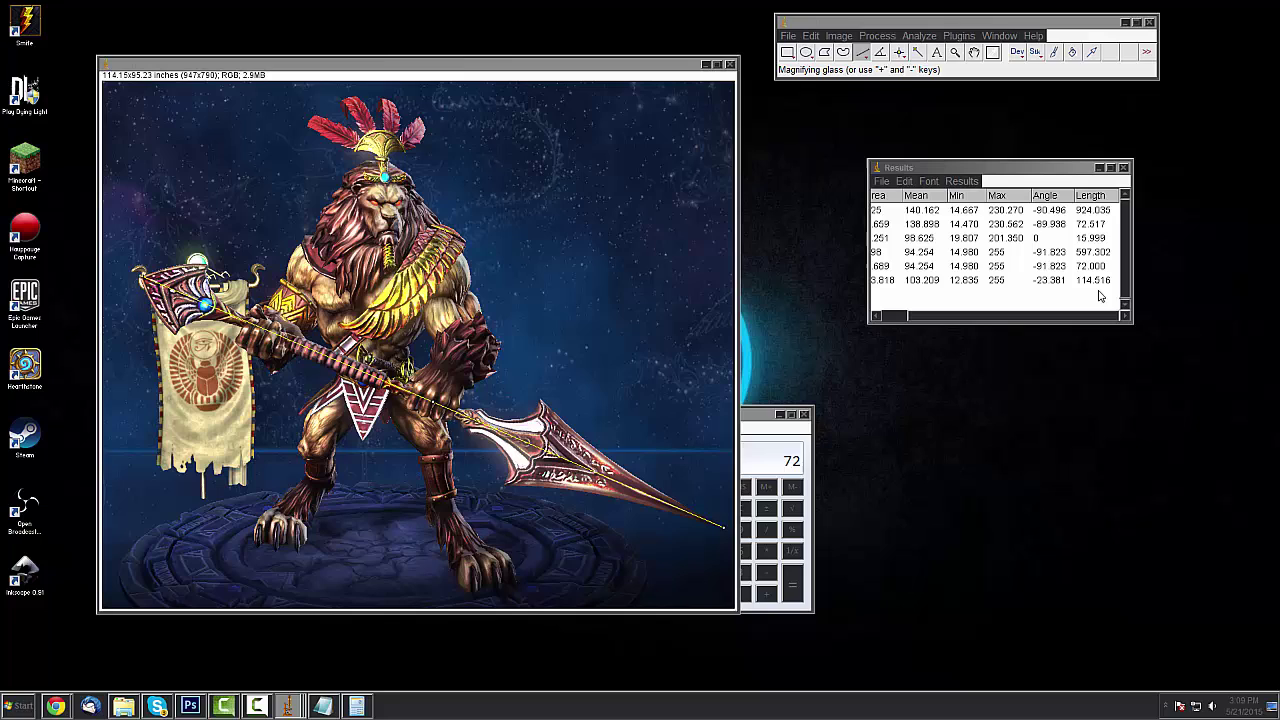
left_click_drag(1024, 312, 954, 312)
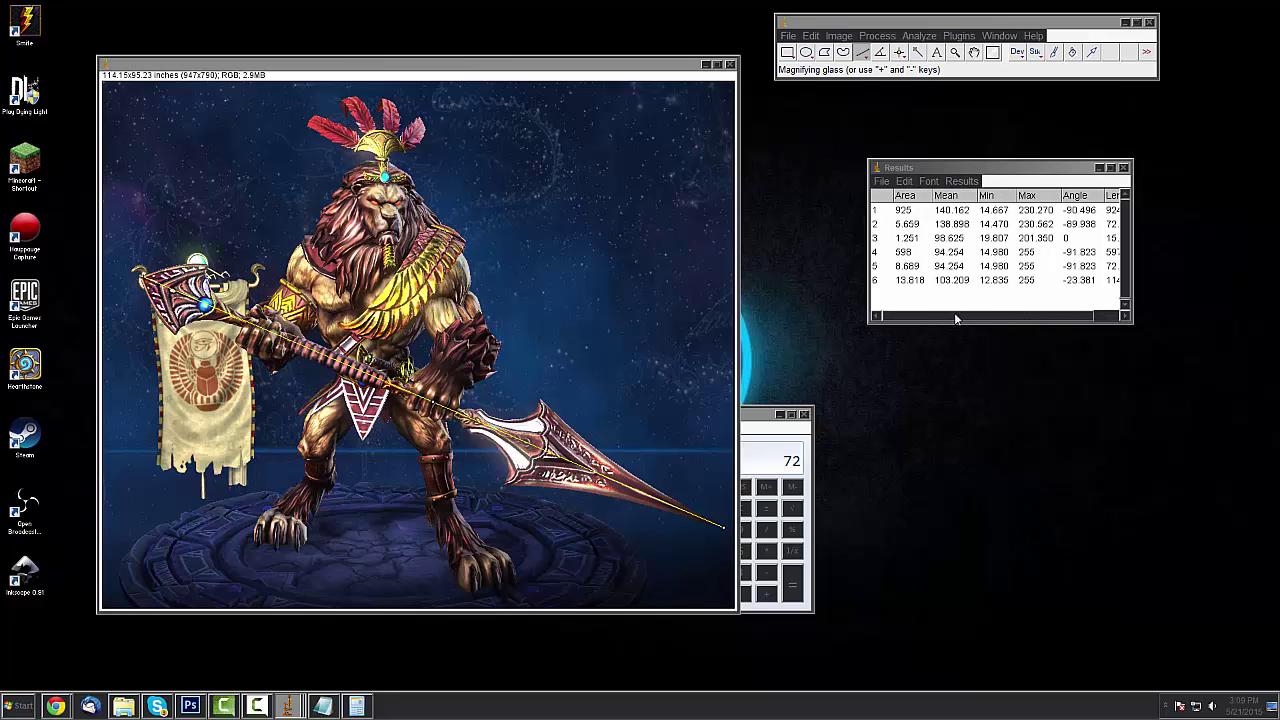
Convert the spear's 114 inches to feet in Calculator with 114/12, giving 9.5
left_click_drag(760, 414, 1035, 437)
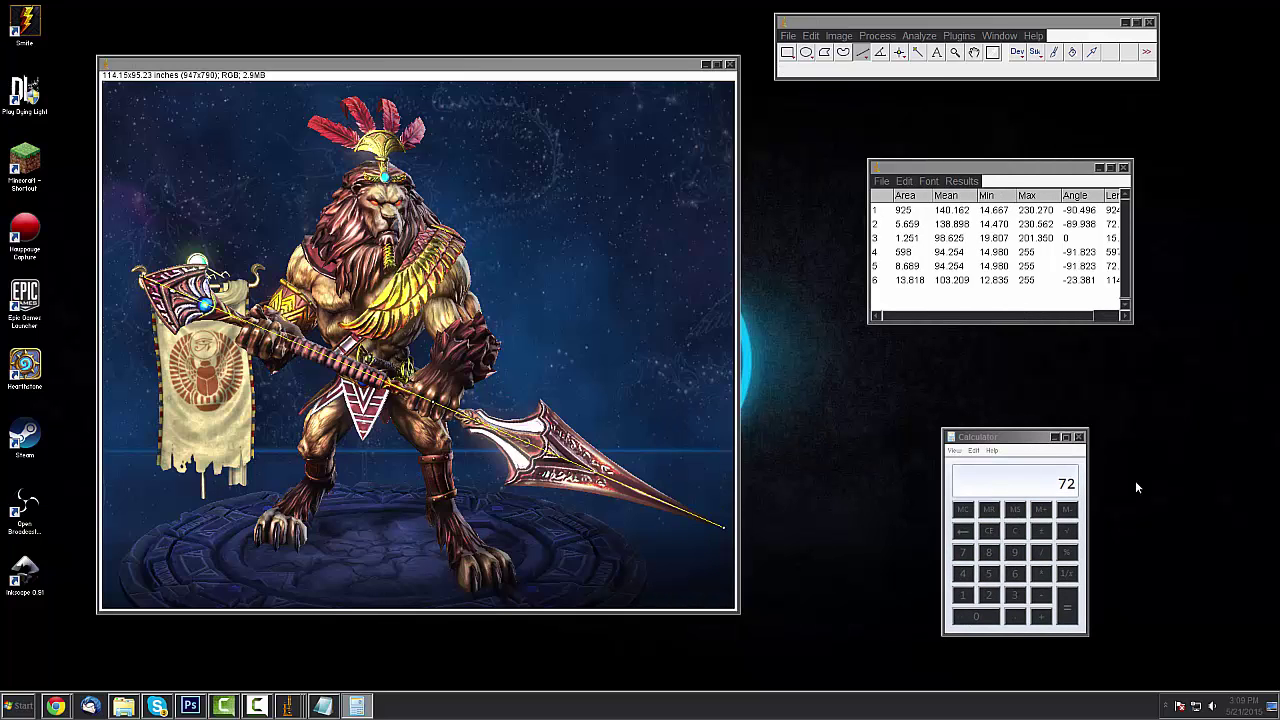
type("114/12")
key("Return")
left_click_drag(1019, 440, 1052, 400)
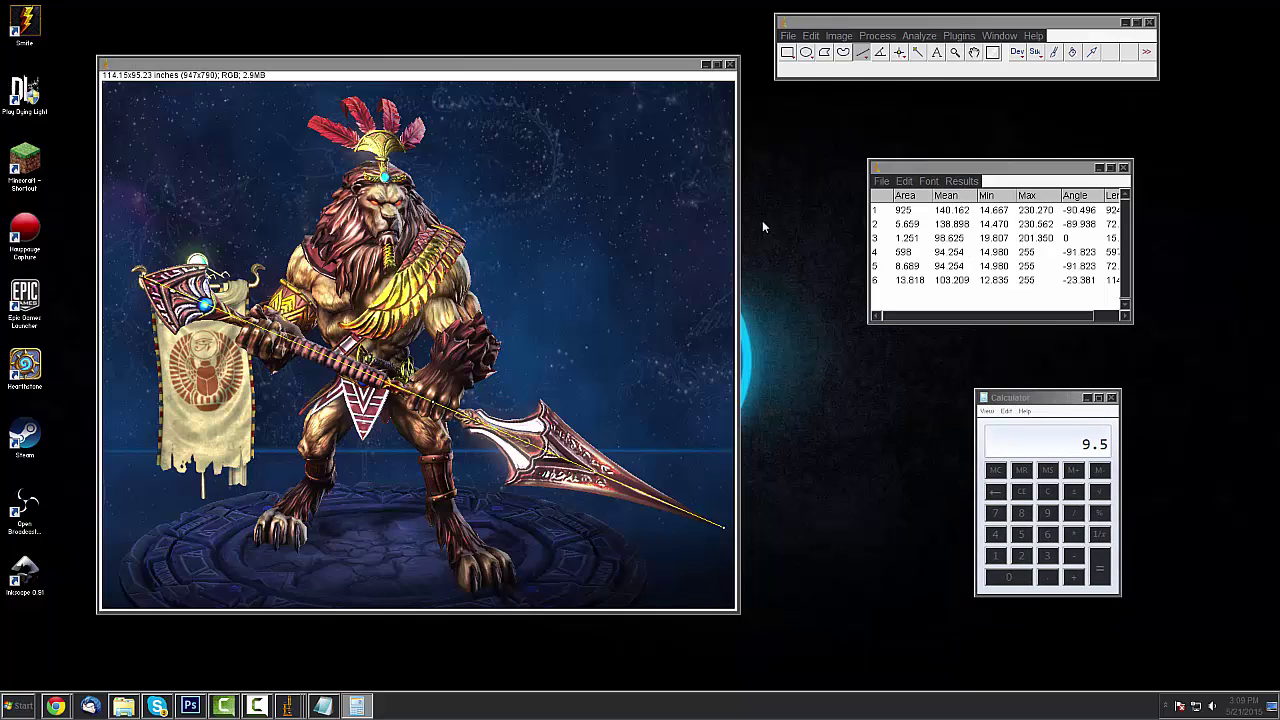
left_click_drag(465, 68, 501, 62)
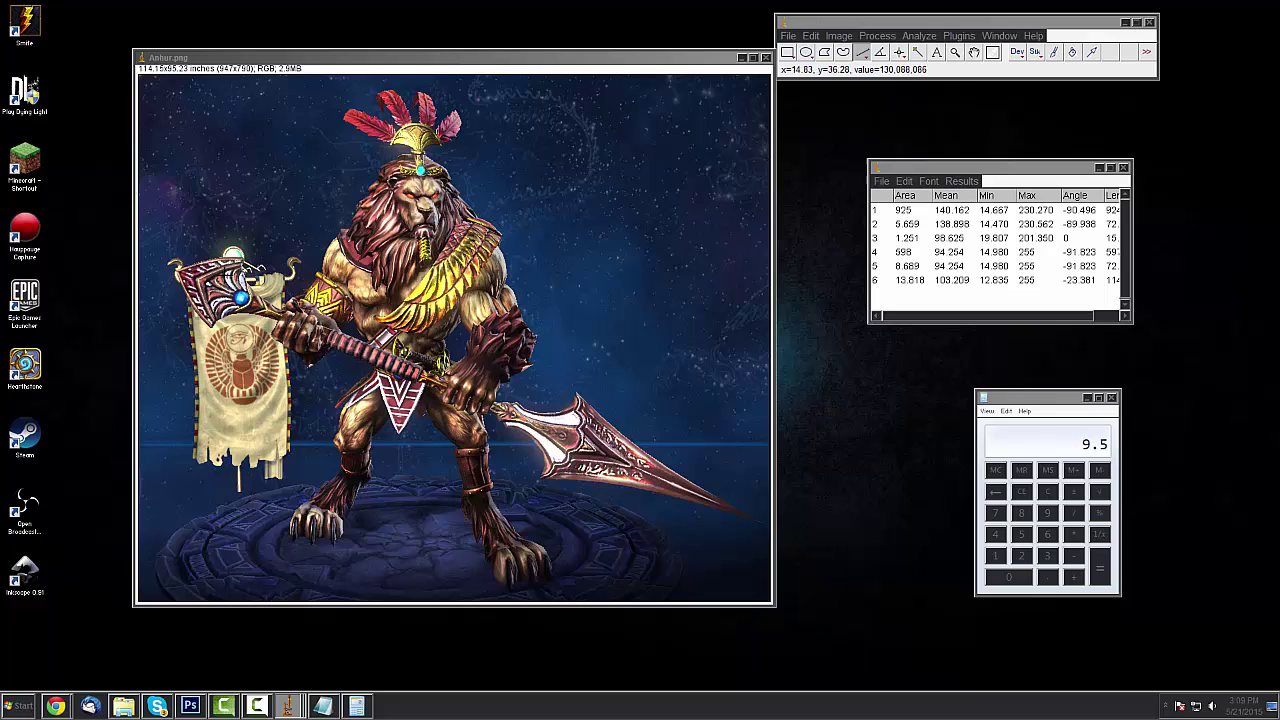
Measure the gem (3.431 in) and the spear blade (16.451 in)
left_click_drag(236, 292, 250, 297)
left_click(919, 36)
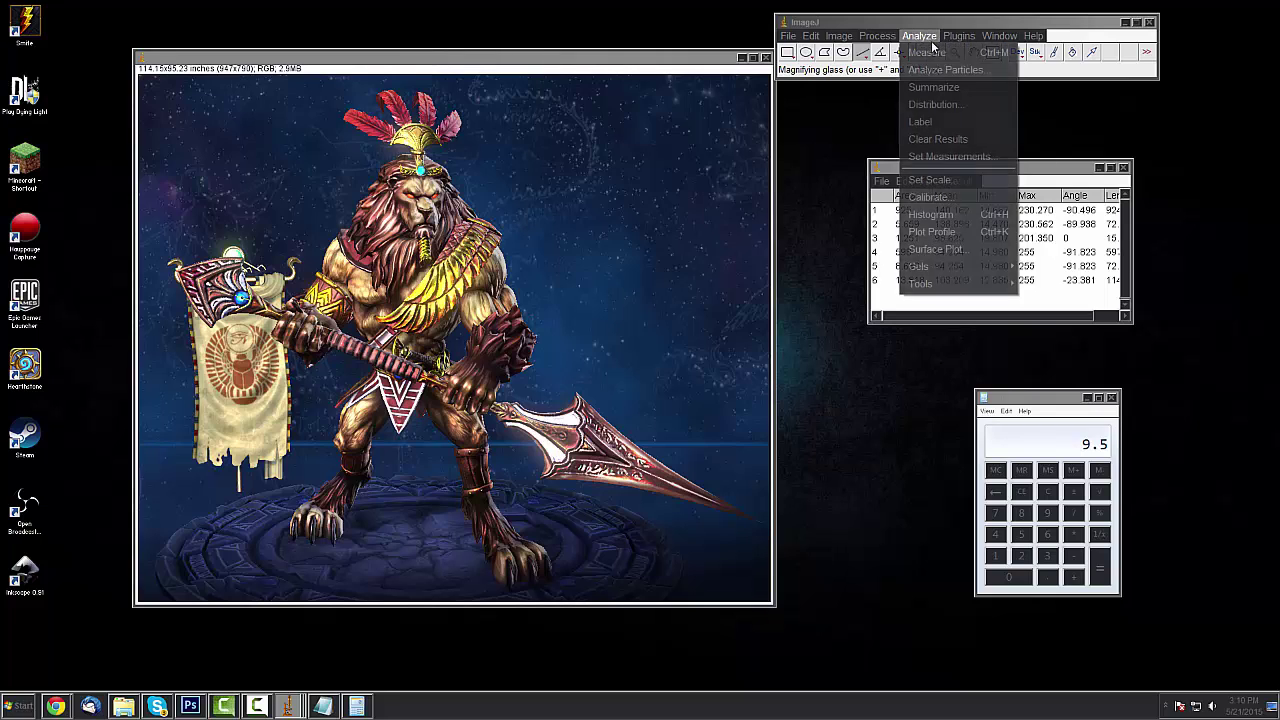
left_click(928, 53)
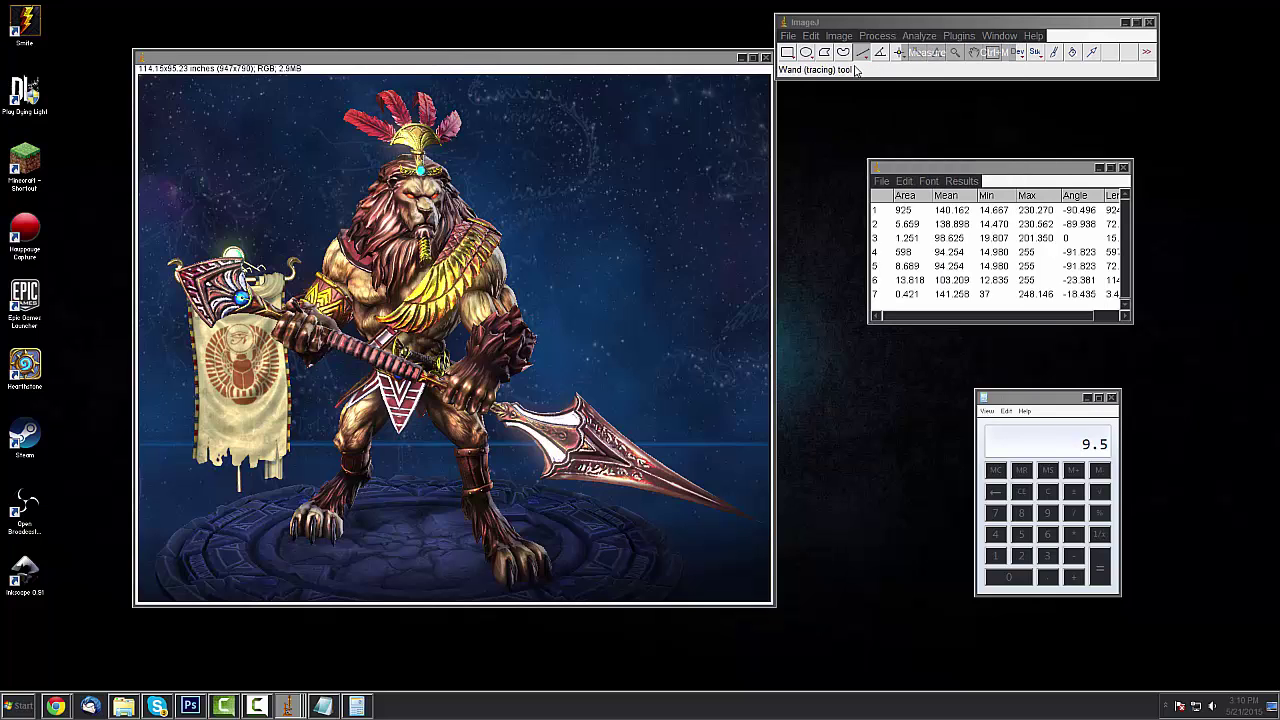
left_click(1081, 316)
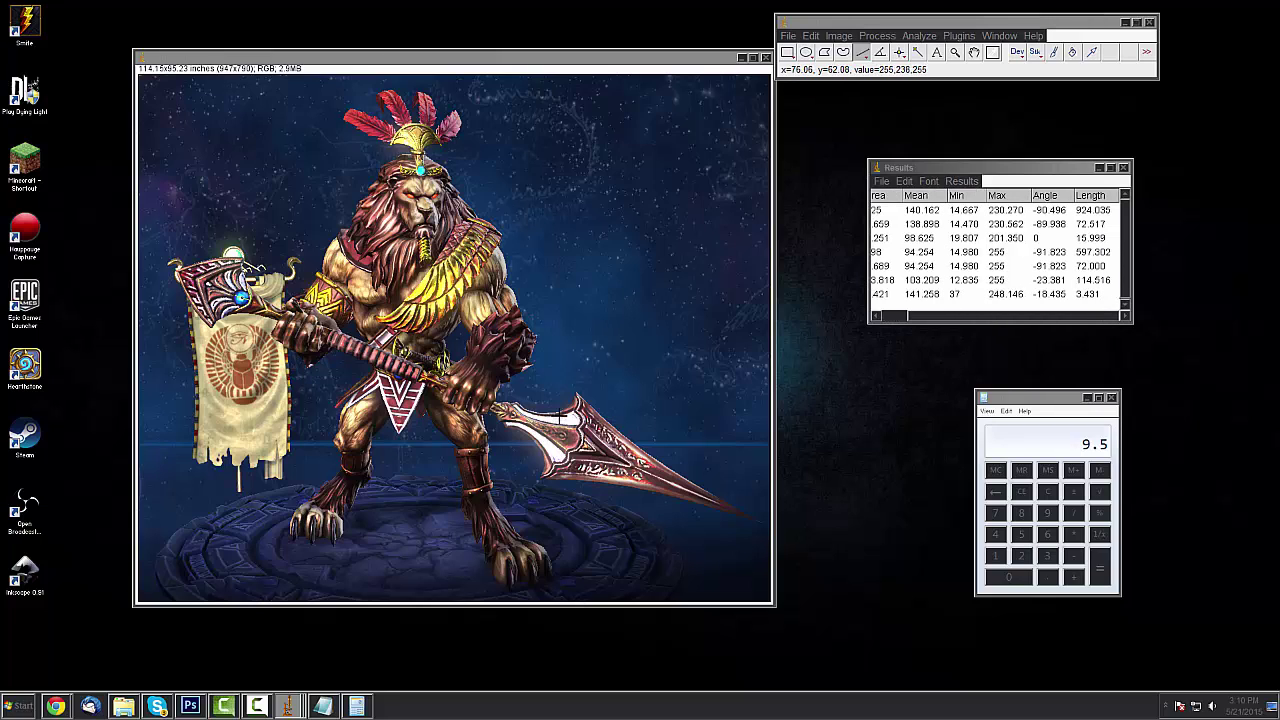
left_click_drag(582, 390, 541, 480)
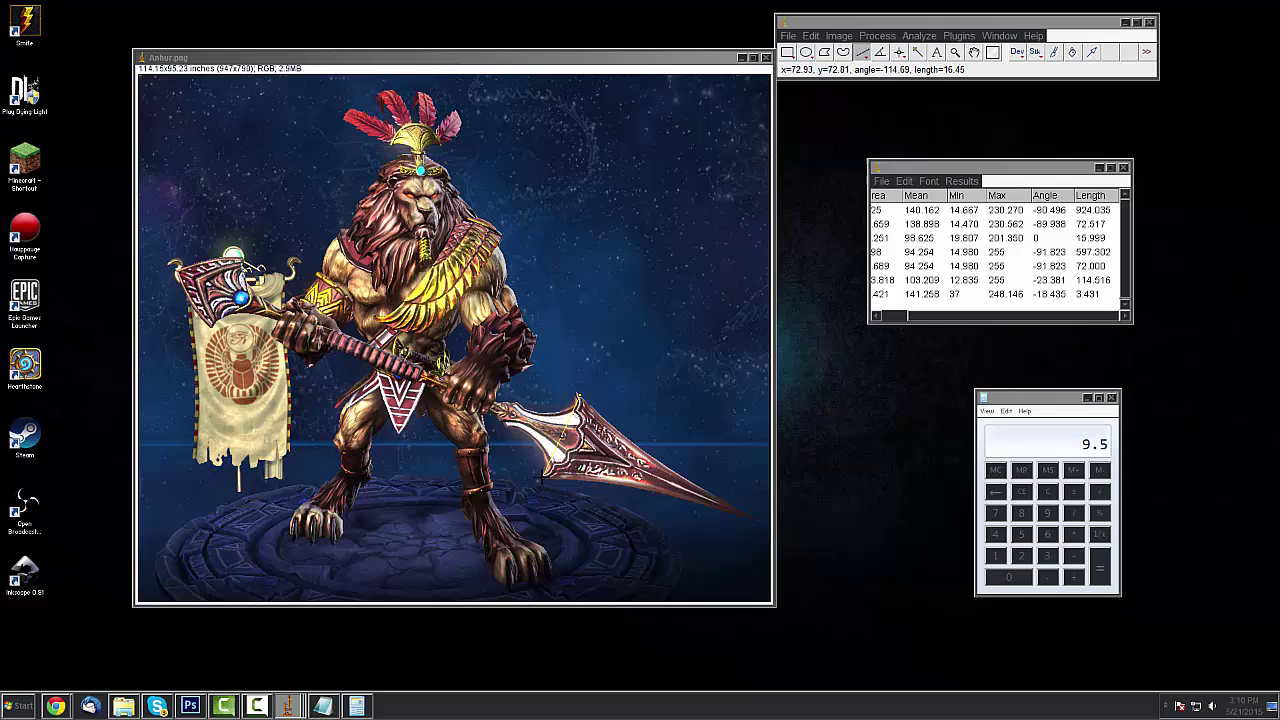
left_click(919, 36)
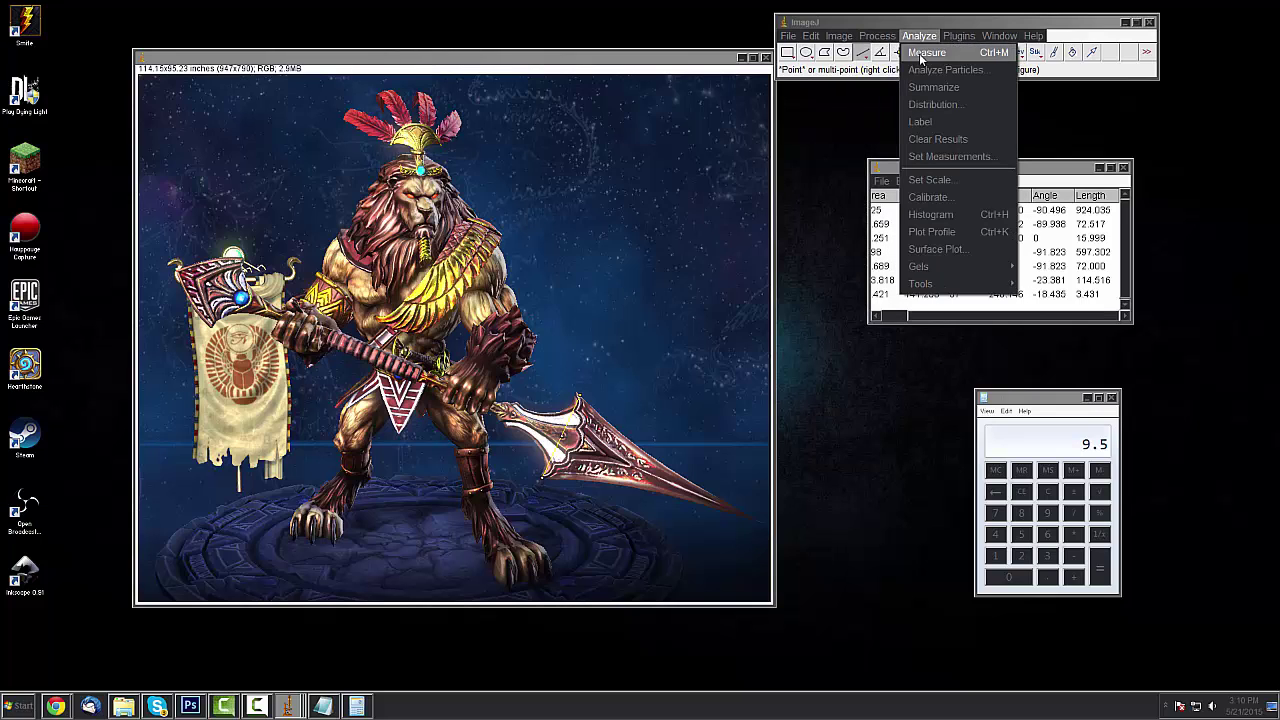
left_click(920, 55)
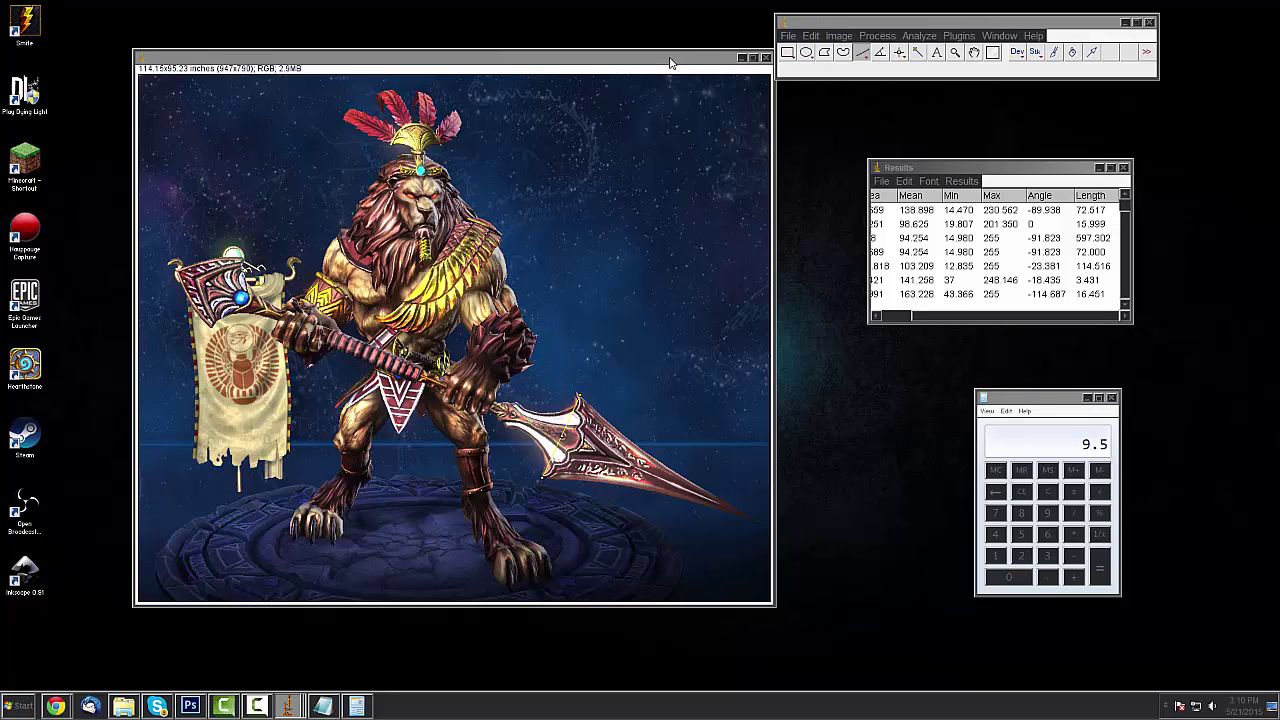
left_click_drag(641, 68, 625, 57)
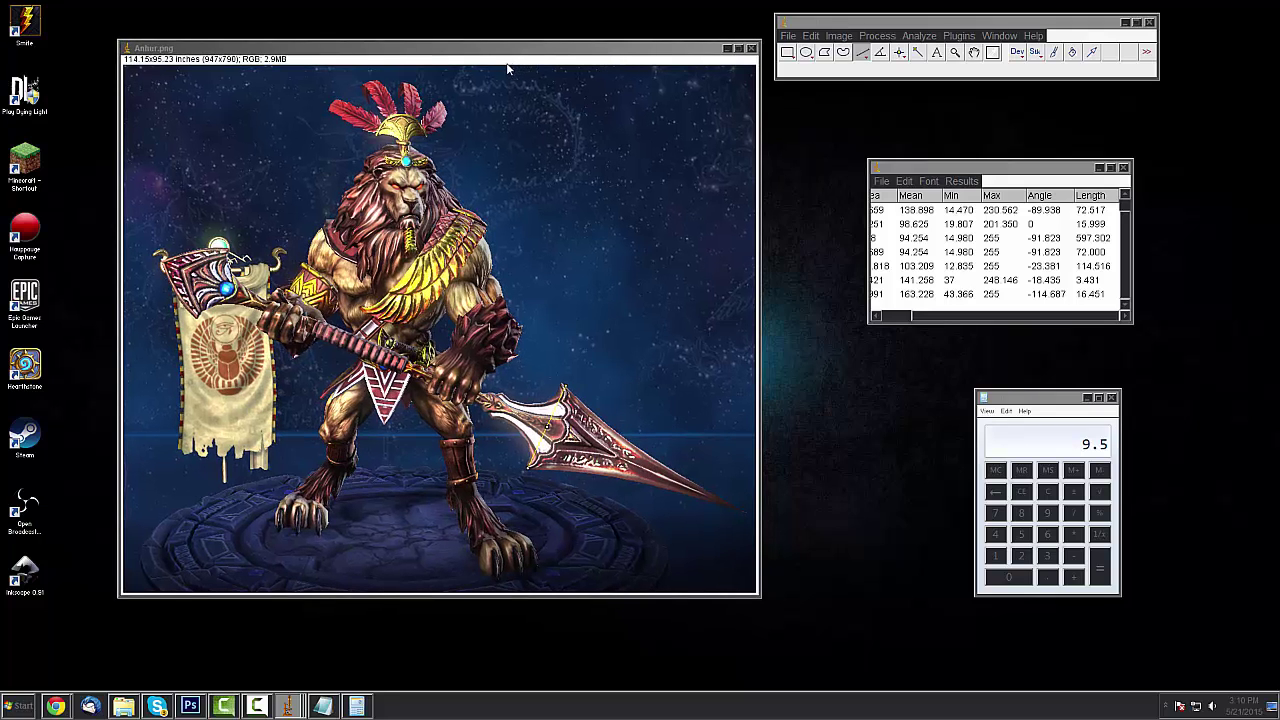